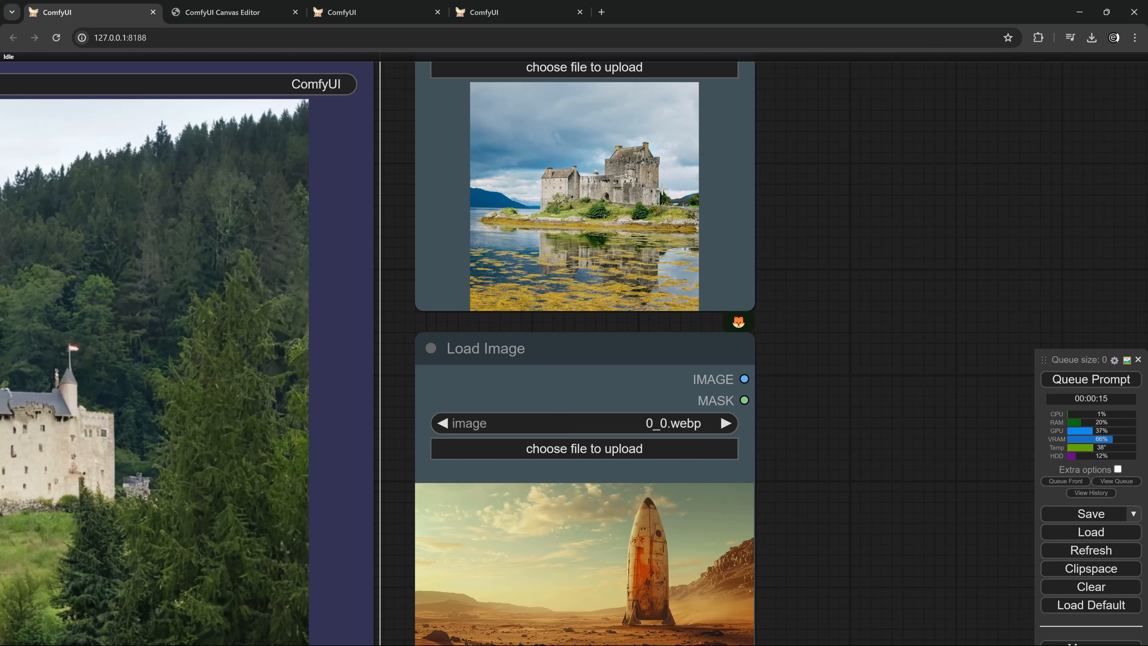
Examine the generated castle image alongside its three reference images: the lake castle, the desert rocket and the meadow
{"action": "left_click_drag", "start_coordinate": [835, 444], "coordinate": [873, 283]}
{"action": "left_click_drag", "start_coordinate": [854, 347], "coordinate": [1142, 330]}
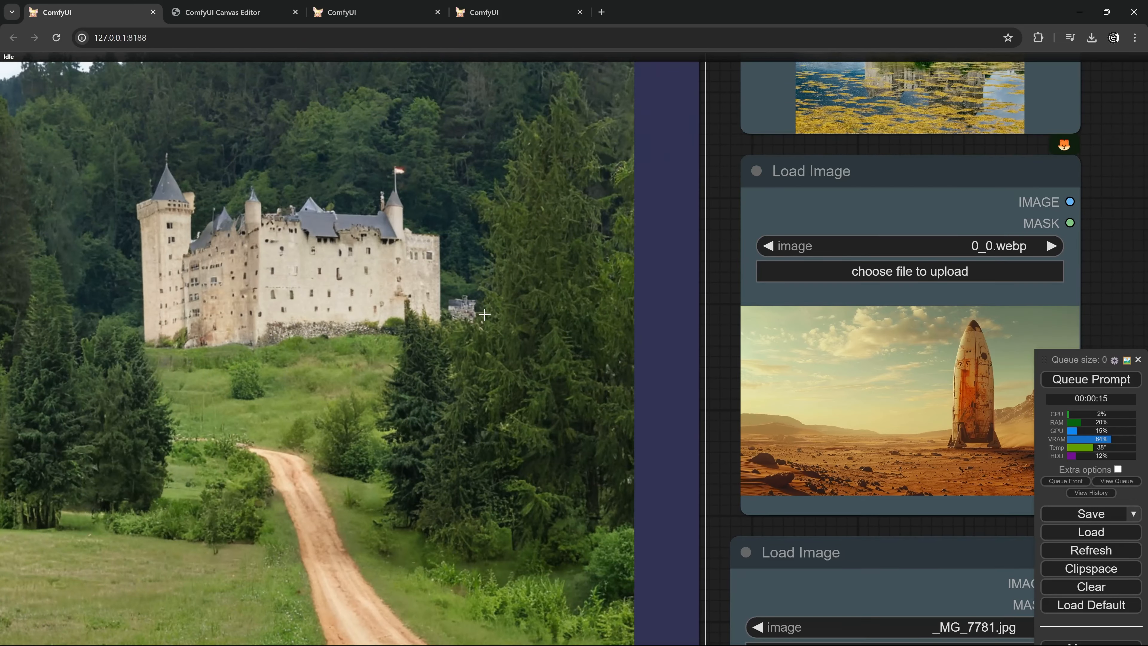
{"action": "scroll", "coordinate": [972, 409], "scroll_direction": "up", "scroll_amount": 4}
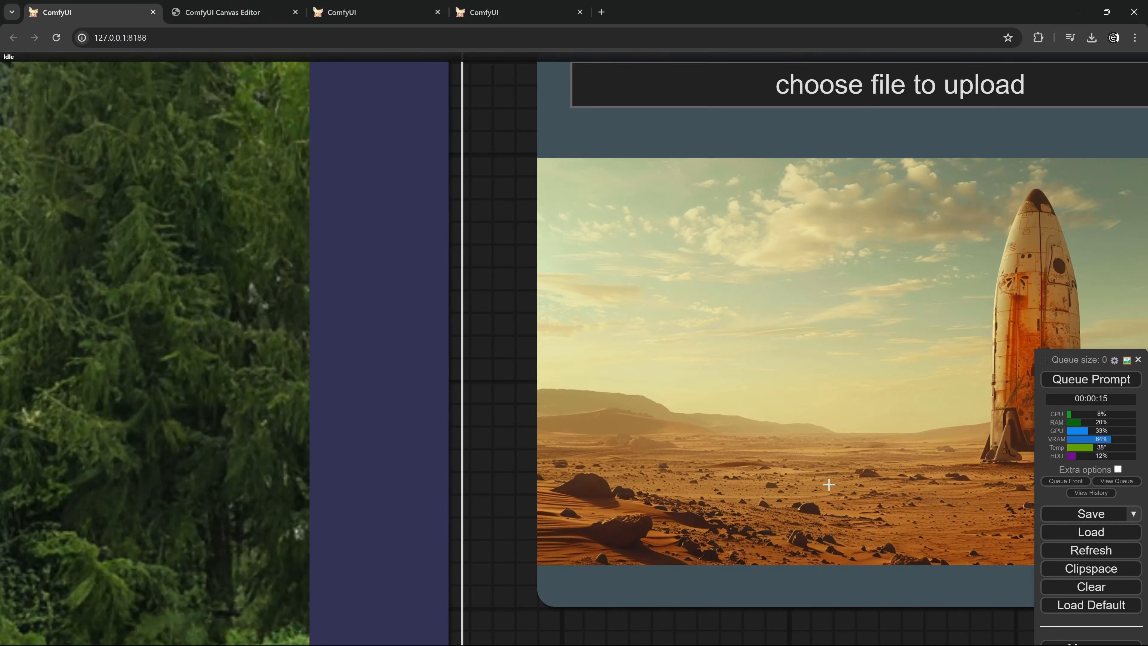
{"action": "scroll", "coordinate": [841, 479], "scroll_direction": "down", "scroll_amount": 2}
{"action": "scroll", "coordinate": [844, 470], "scroll_direction": "down", "scroll_amount": 4}
{"action": "scroll", "coordinate": [337, 541], "scroll_direction": "up", "scroll_amount": 2}
{"action": "scroll", "coordinate": [335, 541], "scroll_direction": "down", "scroll_amount": 2}
{"action": "left_click_drag", "start_coordinate": [482, 636], "coordinate": [430, 402]}
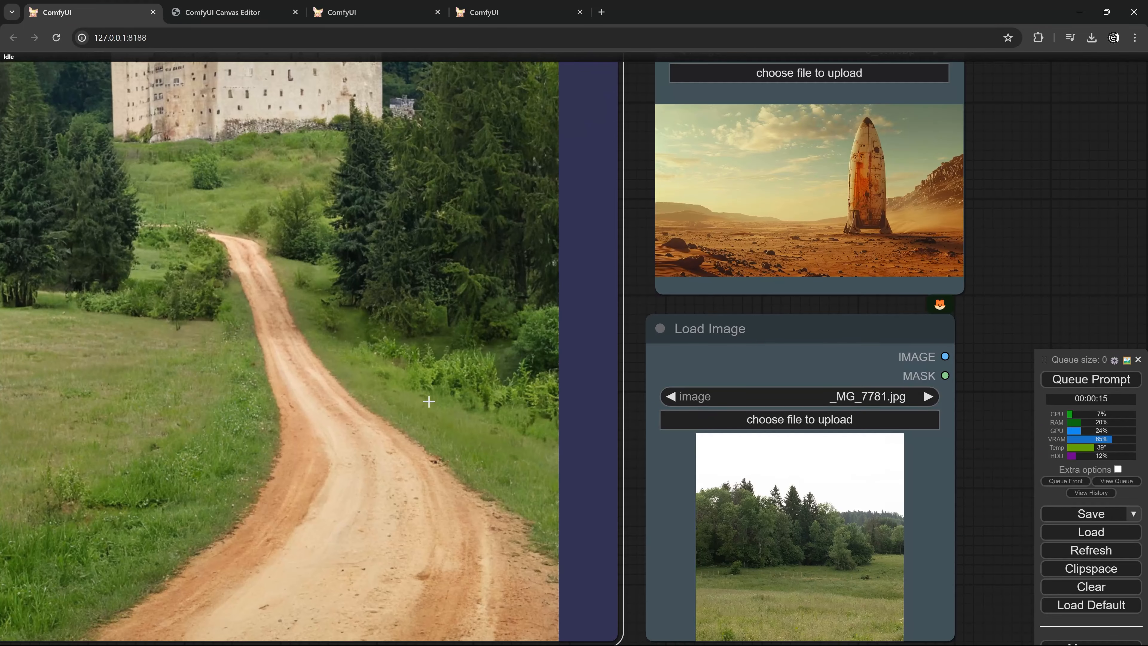
{"action": "scroll", "coordinate": [808, 591], "scroll_direction": "up", "scroll_amount": 4}
{"action": "left_click_drag", "start_coordinate": [808, 591], "coordinate": [805, 380]}
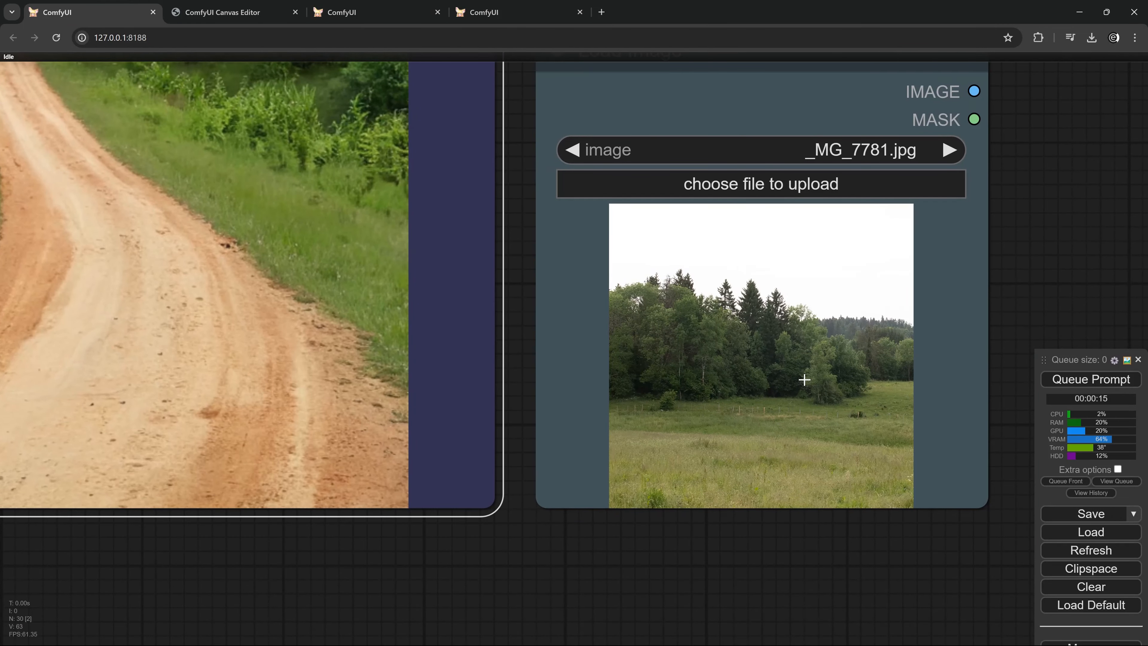
{"action": "scroll", "coordinate": [810, 376], "scroll_direction": "down", "scroll_amount": 10}
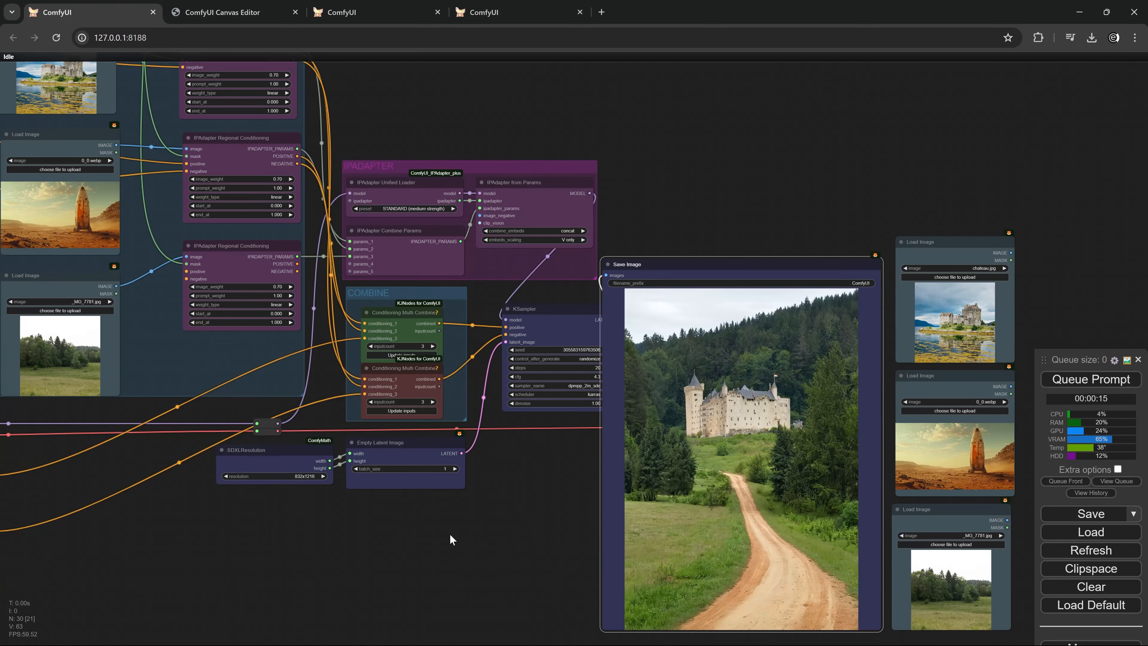
Look through the workflow from the outputs back to the MASK group and inspect the Mask From RGB/CMY/BW node
{"action": "left_click_drag", "start_coordinate": [449, 534], "coordinate": [624, 569]}
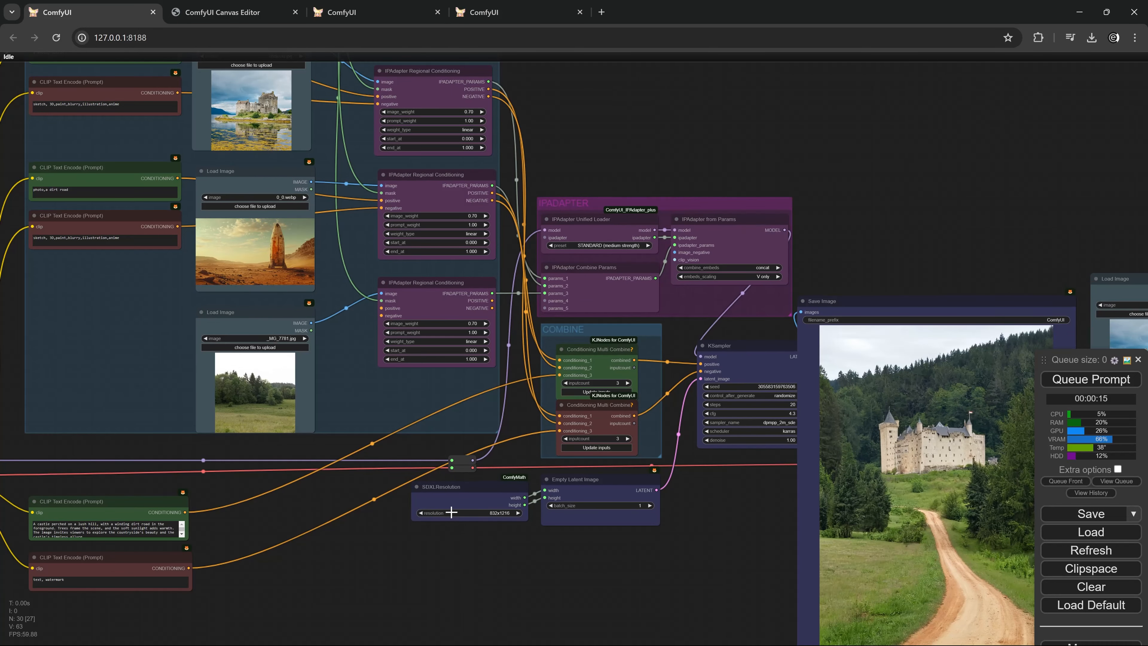
{"action": "left_click_drag", "start_coordinate": [262, 464], "coordinate": [366, 517]}
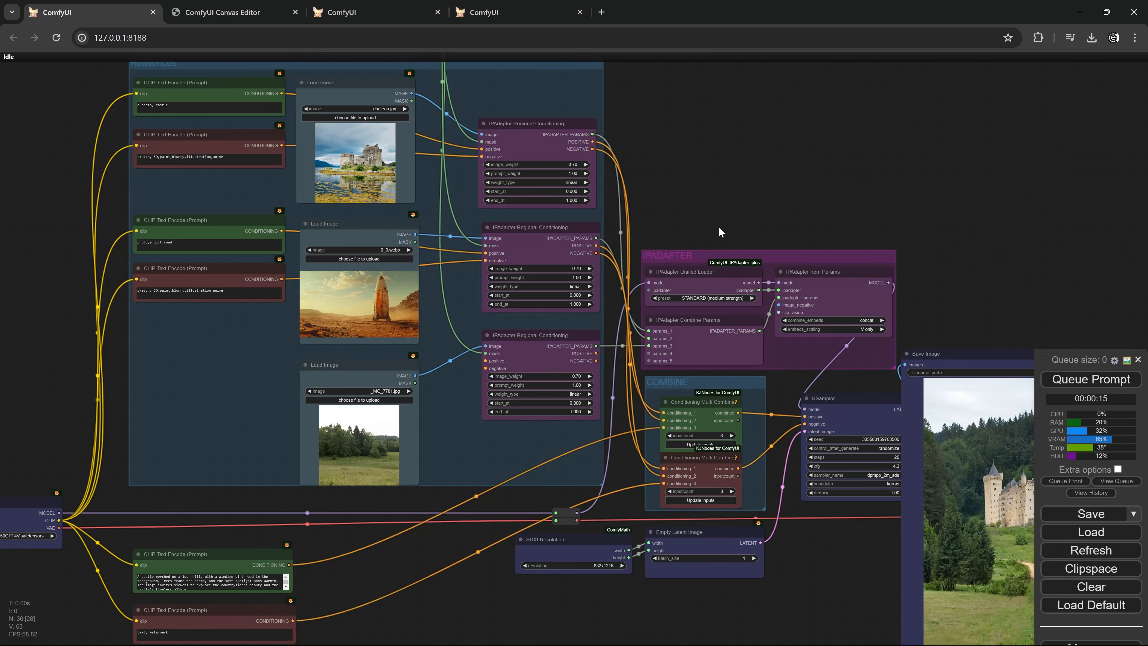
{"action": "left_click_drag", "start_coordinate": [721, 228], "coordinate": [858, 306]}
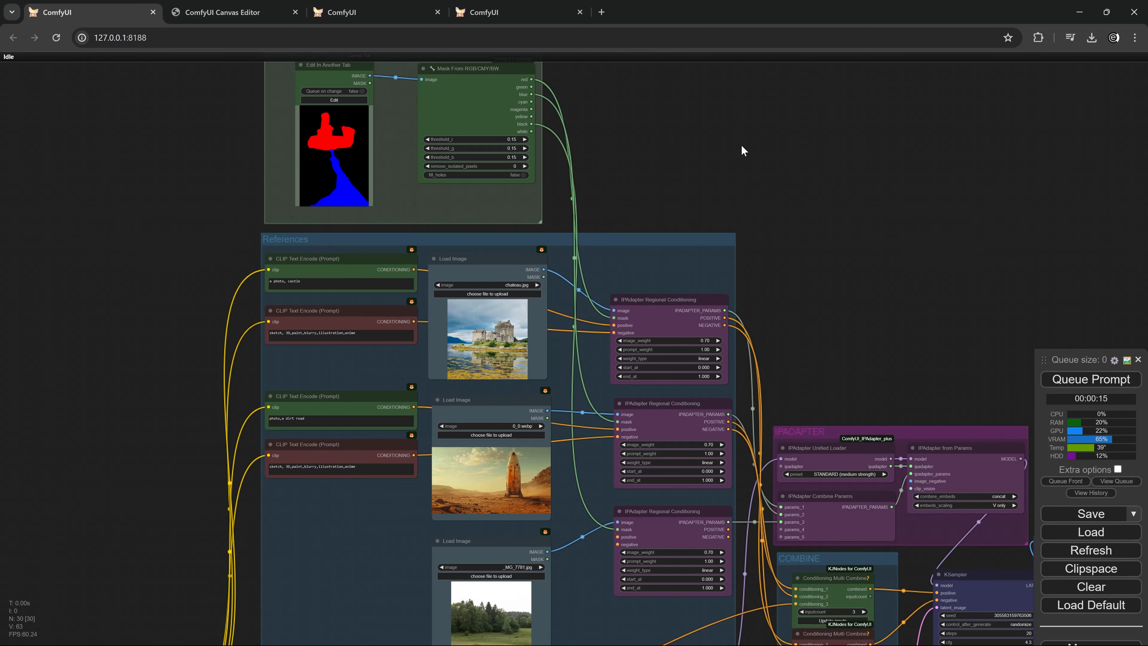
{"action": "left_click_drag", "start_coordinate": [741, 145], "coordinate": [781, 236]}
{"action": "scroll", "coordinate": [579, 176], "scroll_direction": "up", "scroll_amount": 8}
{"action": "left_click_drag", "start_coordinate": [731, 169], "coordinate": [766, 221]}
{"action": "scroll", "coordinate": [717, 195], "scroll_direction": "up", "scroll_amount": 3}
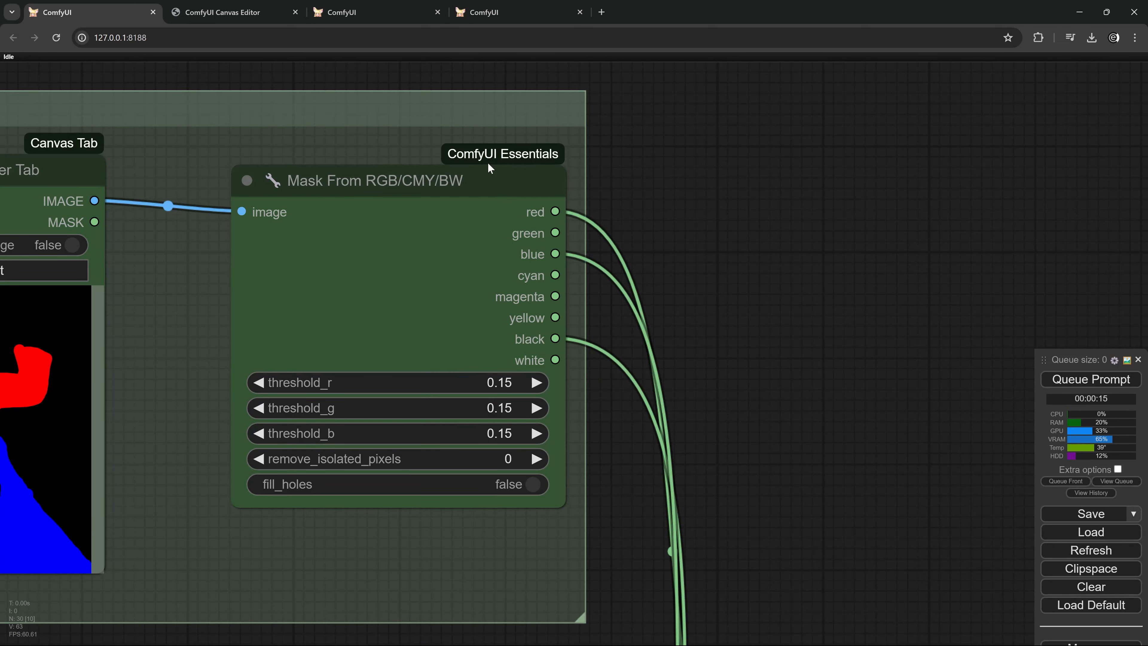
{"action": "left_click_drag", "start_coordinate": [521, 184], "coordinate": [508, 186]}
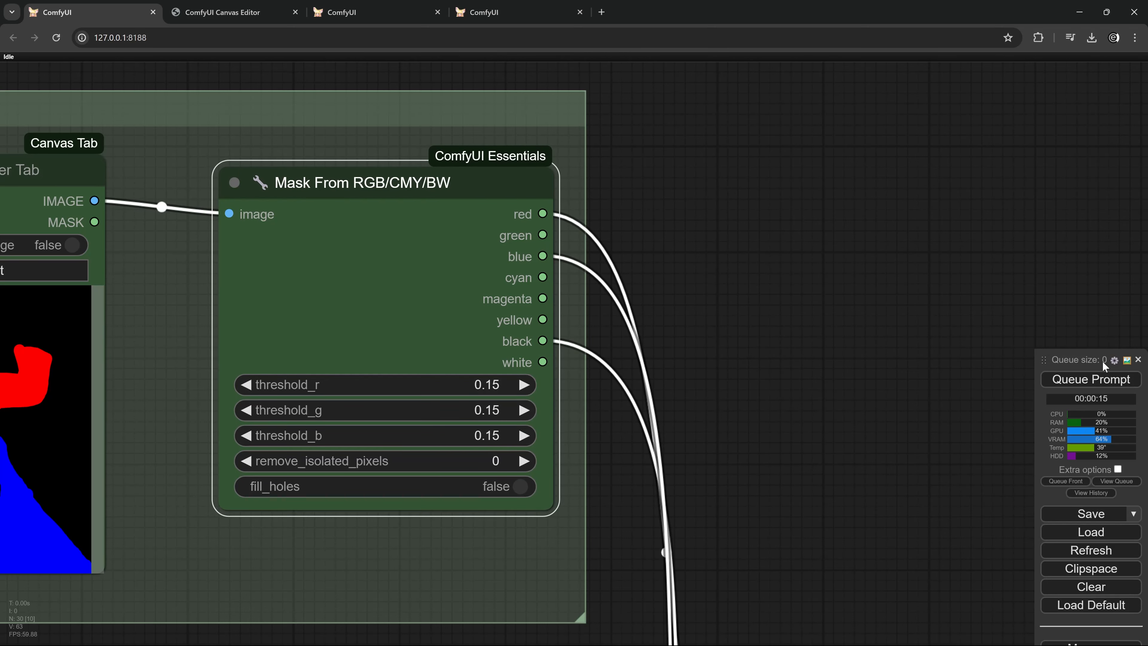
Move the floating menu clear of the workflow and search the Manager's custom node list for "Essentials"
{"action": "left_click_drag", "start_coordinate": [1105, 366], "coordinate": [1031, 90]}
{"action": "left_click", "coordinate": [1016, 371]}
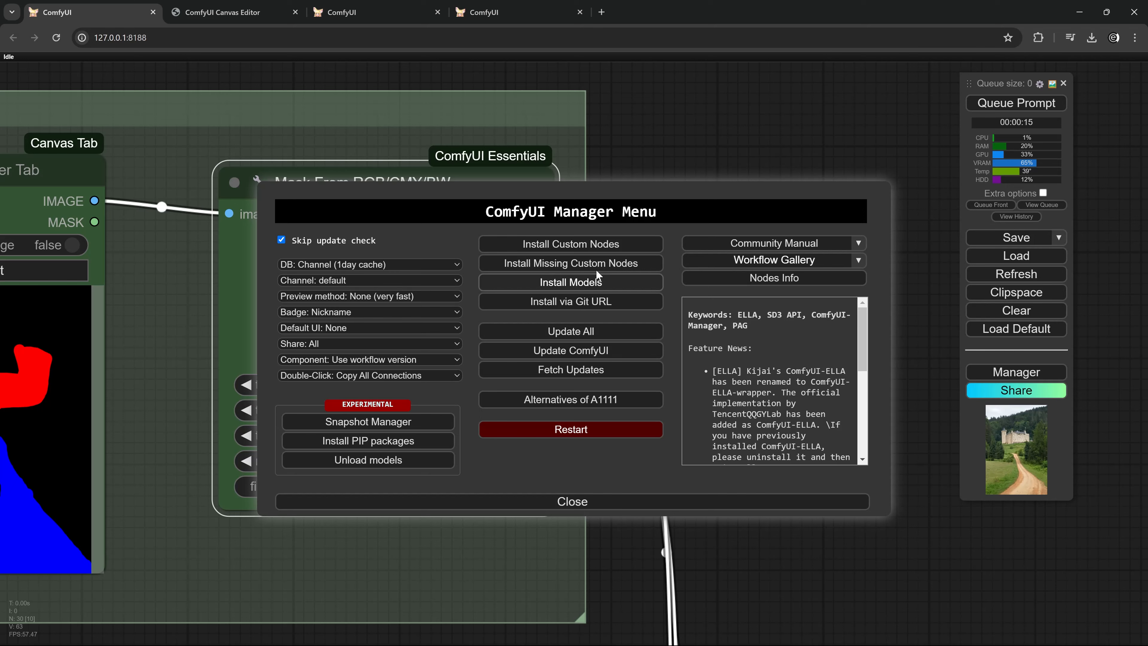
{"action": "left_click", "coordinate": [560, 248]}
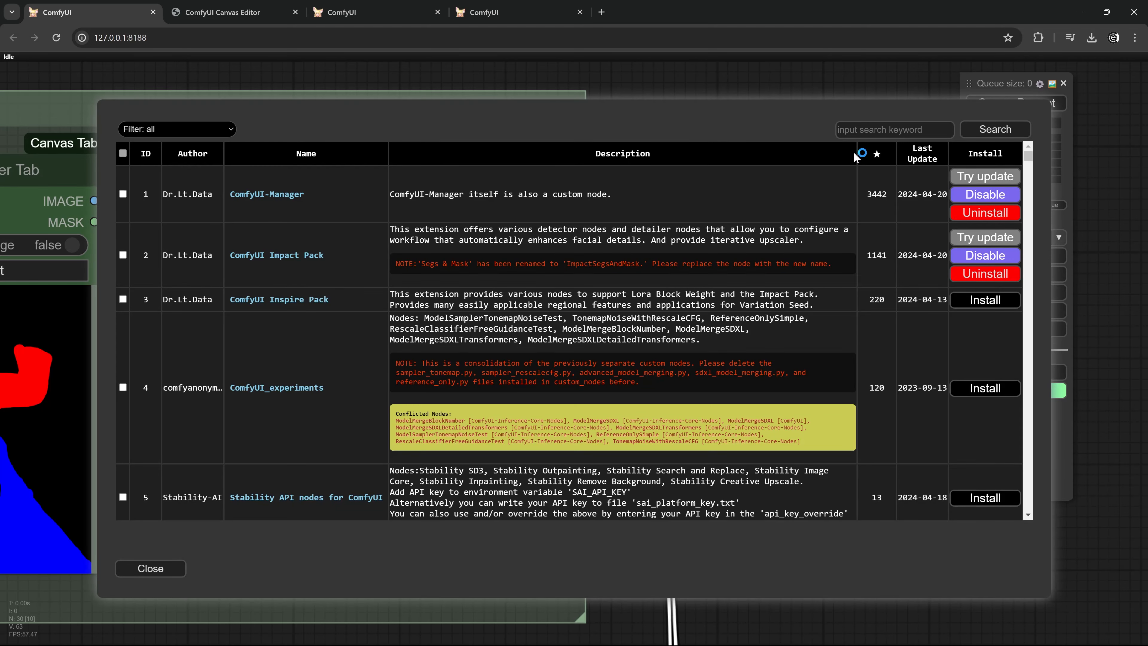
{"action": "left_click", "coordinate": [877, 131]}
{"action": "type", "text": "entials"}
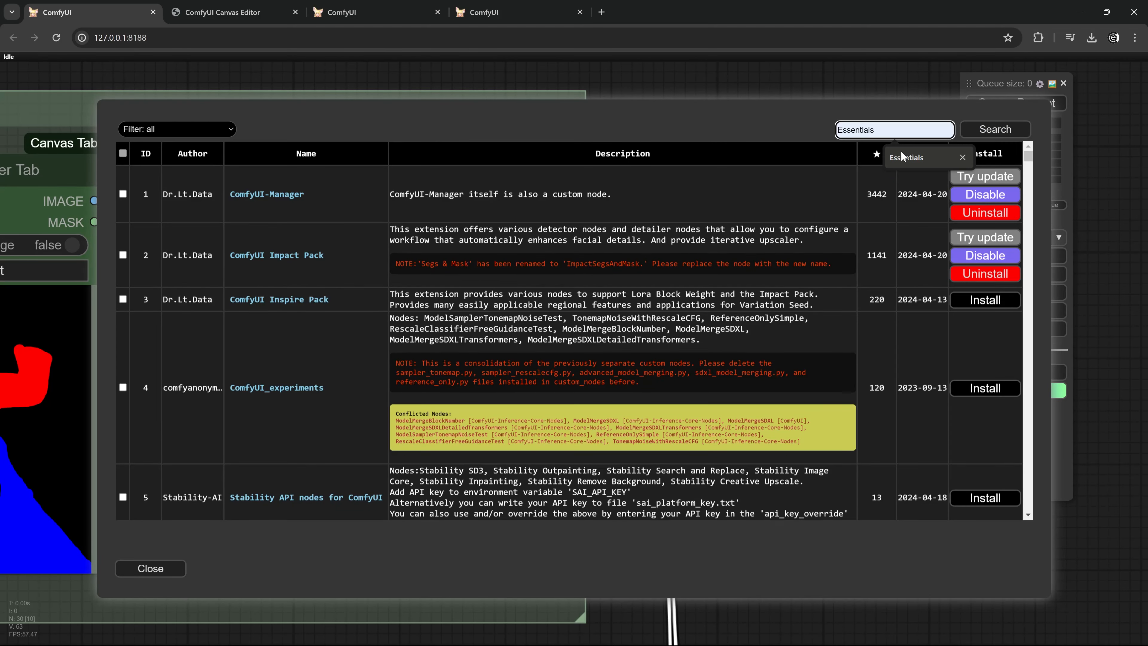
{"action": "left_click", "coordinate": [927, 158]}
{"action": "left_click", "coordinate": [985, 131]}
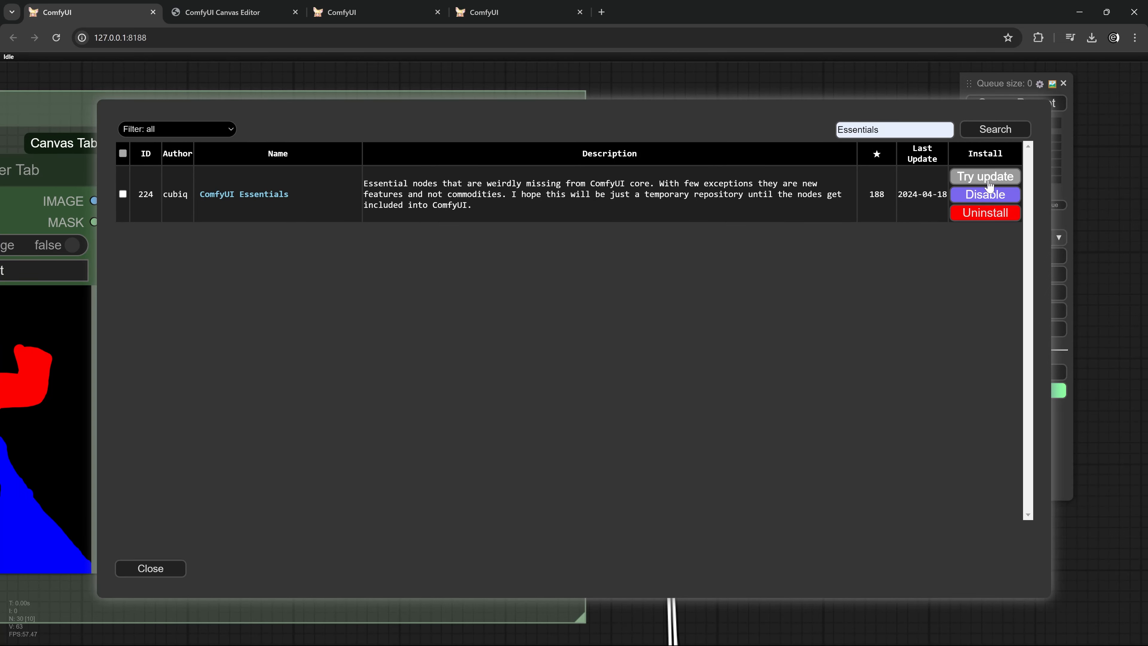
Search the custom node list for "ipada" and close the Manager
{"action": "left_click_drag", "start_coordinate": [894, 130], "coordinate": [810, 120]}
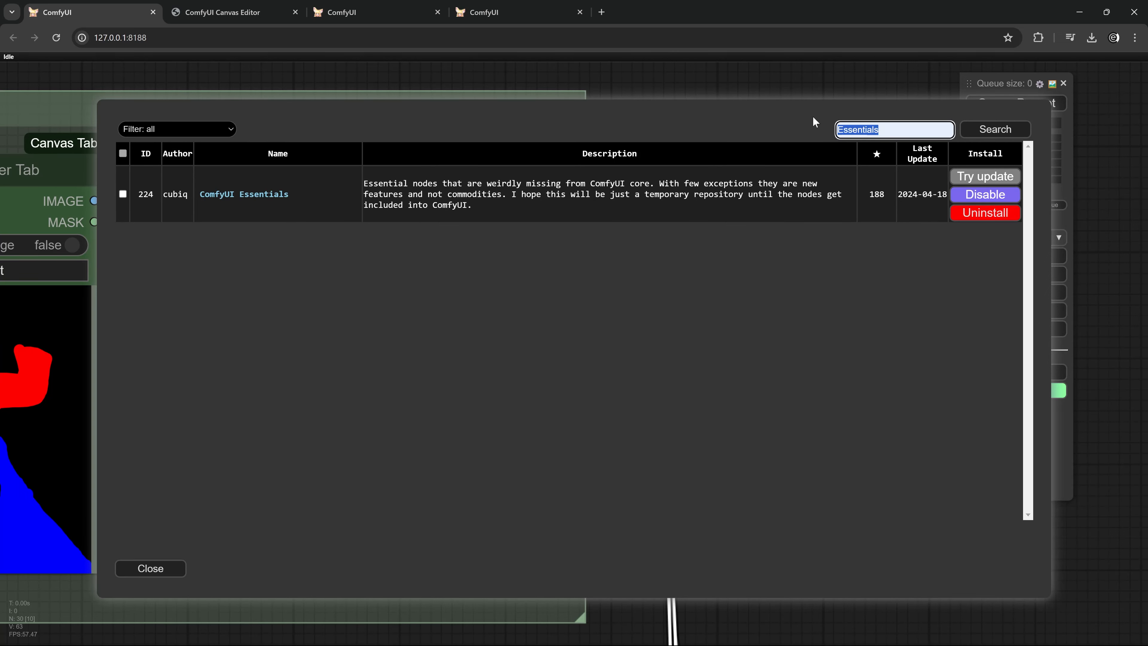
{"action": "type", "text": "ipada"}
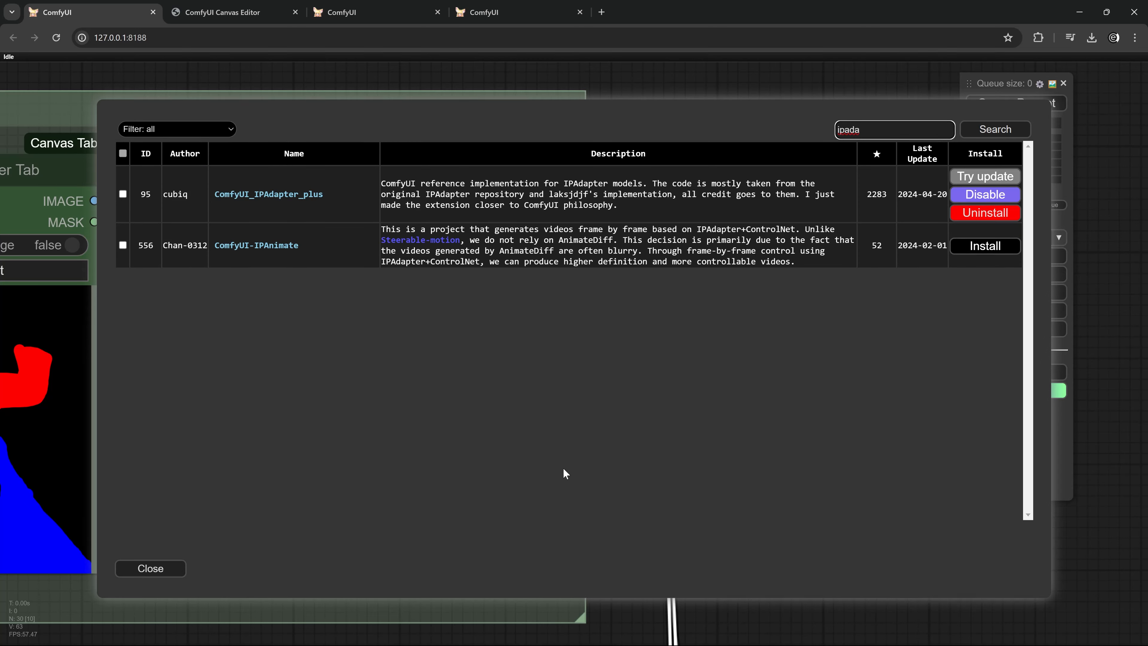
{"action": "left_click", "coordinate": [161, 570]}
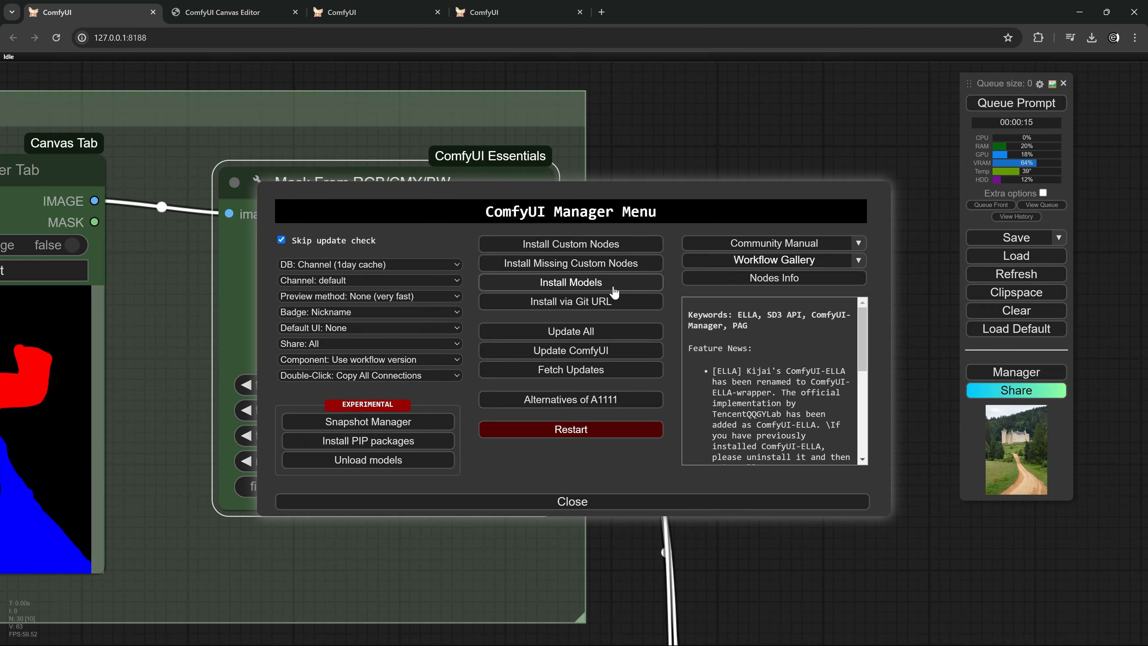
{"action": "left_click", "coordinate": [573, 502]}
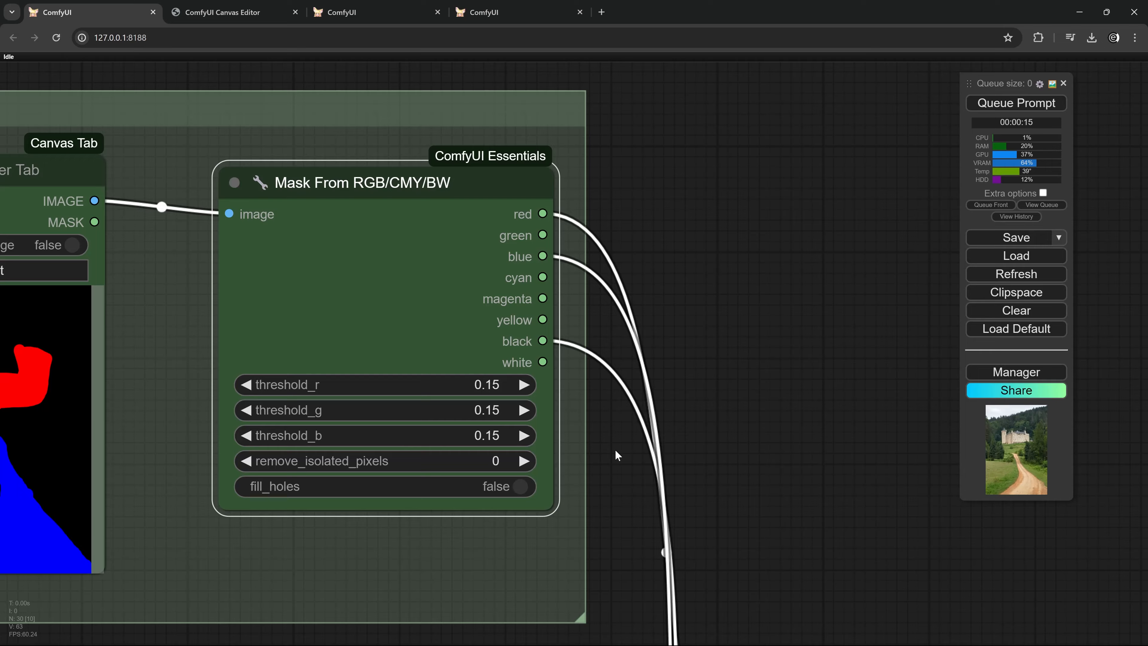
Examine how the mask colour outputs and reference images feed the three IPAdapter Regional Conditioning nodes and the IPADAPTER group
{"action": "scroll", "coordinate": [633, 416], "scroll_direction": "down", "scroll_amount": 3}
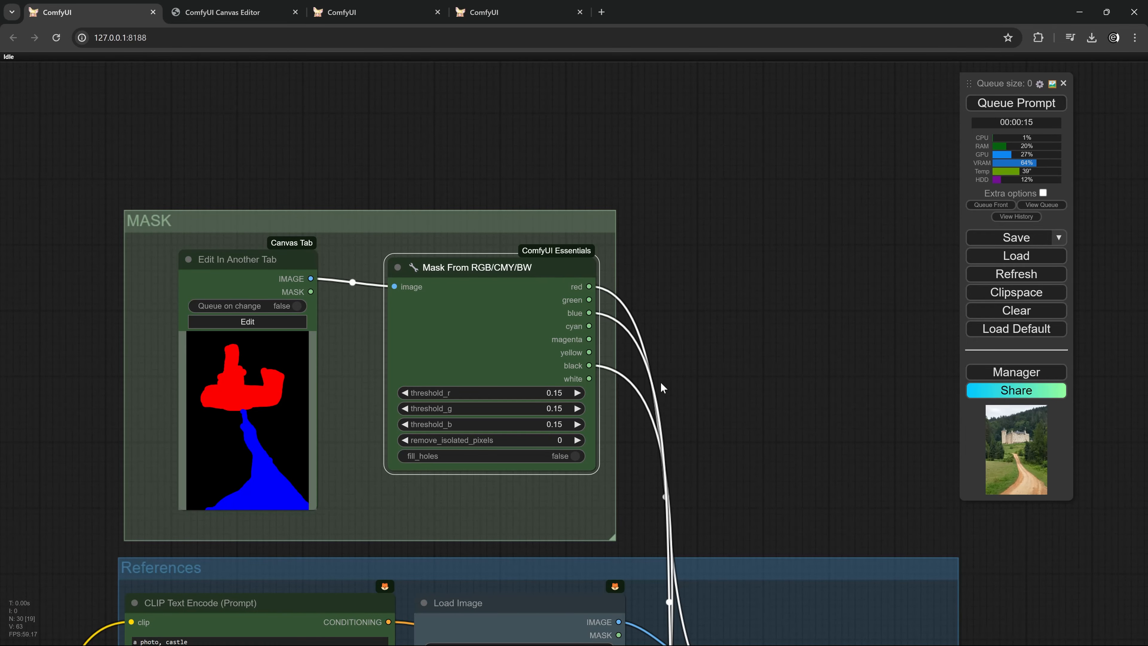
{"action": "left_click_drag", "start_coordinate": [689, 441], "coordinate": [700, 383]}
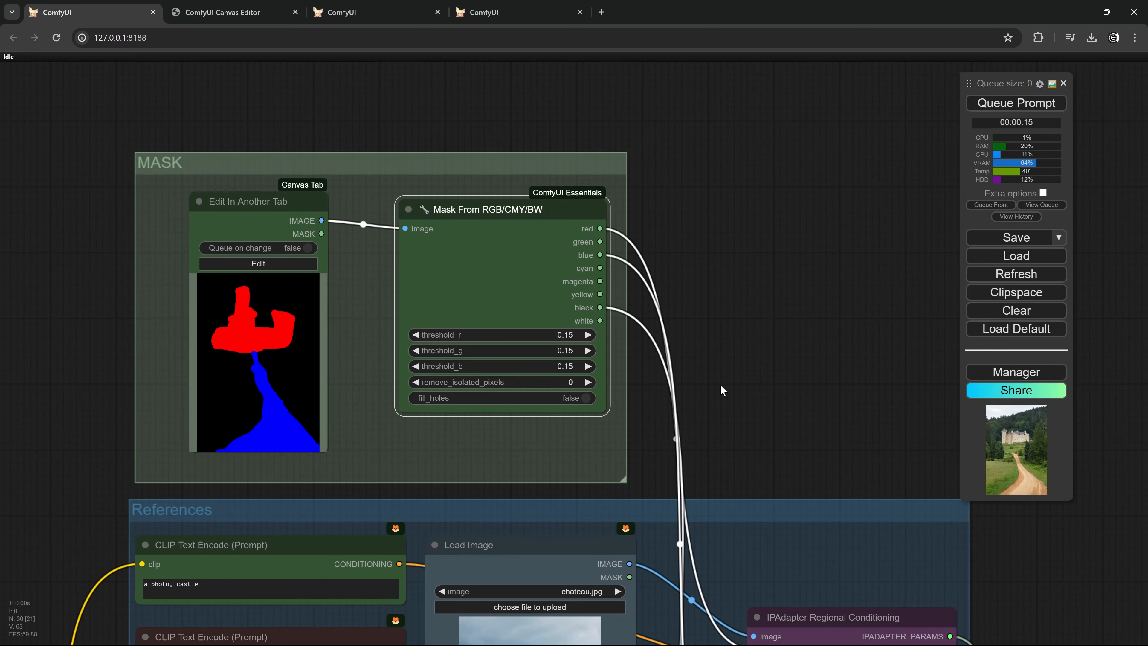
{"action": "left_click_drag", "start_coordinate": [722, 389], "coordinate": [699, 328]}
{"action": "scroll", "coordinate": [763, 365], "scroll_direction": "down", "scroll_amount": 3}
{"action": "left_click_drag", "start_coordinate": [763, 365], "coordinate": [684, 264]}
{"action": "scroll", "coordinate": [703, 287], "scroll_direction": "down", "scroll_amount": 1}
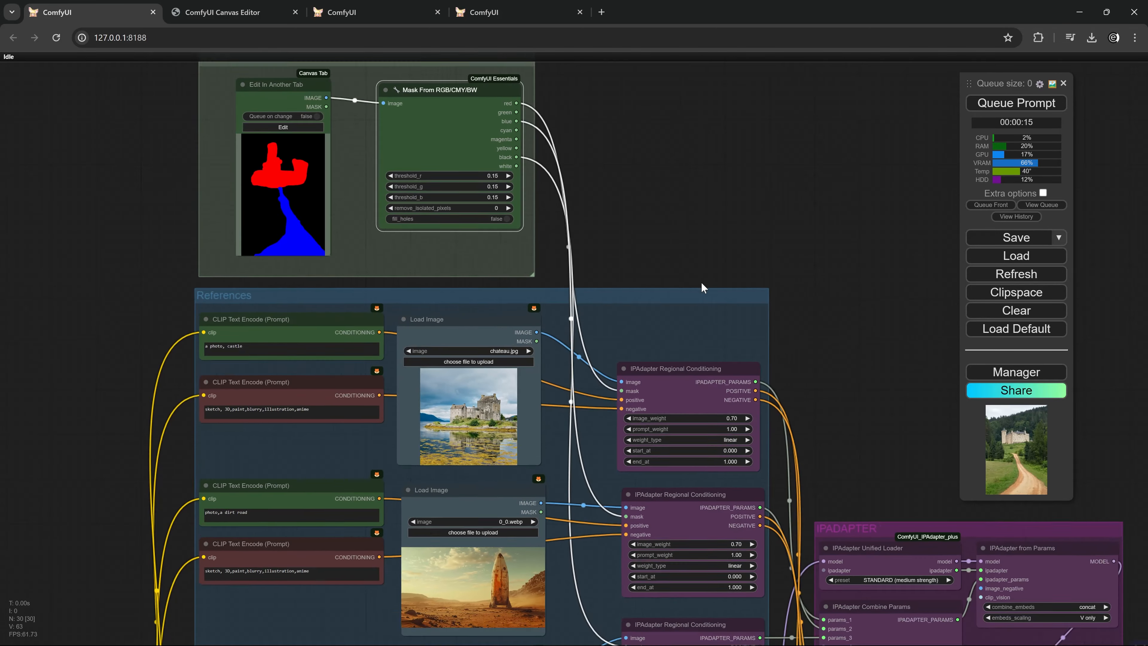
{"action": "scroll", "coordinate": [703, 288], "scroll_direction": "down", "scroll_amount": 2}
{"action": "left_click_drag", "start_coordinate": [820, 367], "coordinate": [705, 326]}
{"action": "scroll", "coordinate": [705, 326], "scroll_direction": "up", "scroll_amount": 3}
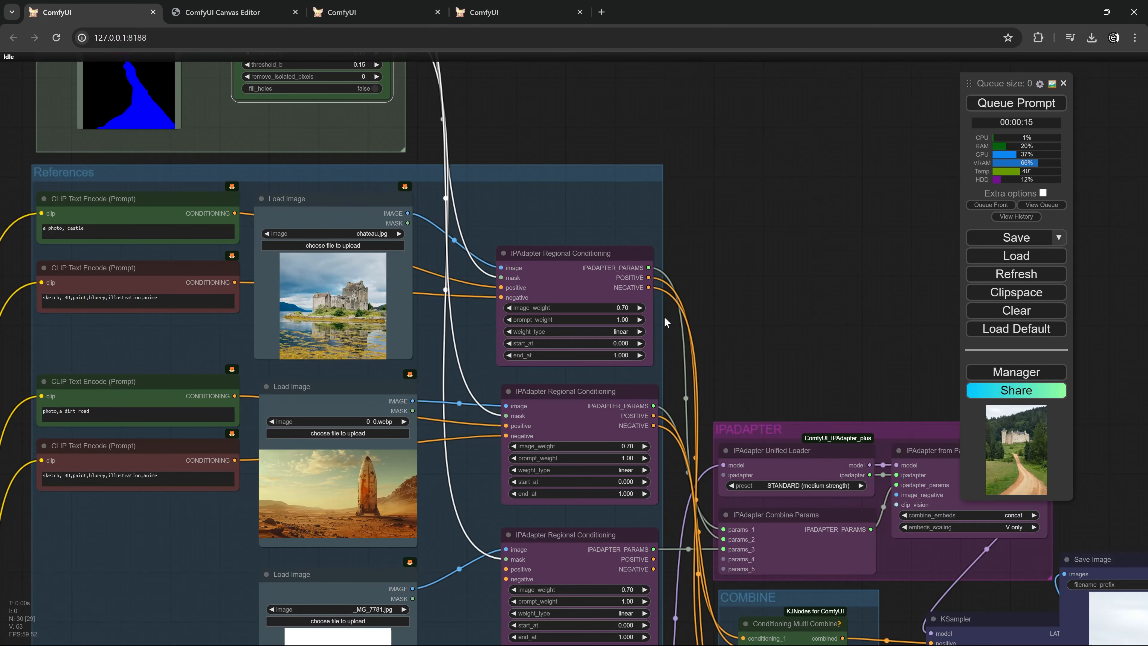
{"action": "scroll", "coordinate": [788, 372], "scroll_direction": "down", "scroll_amount": 4}
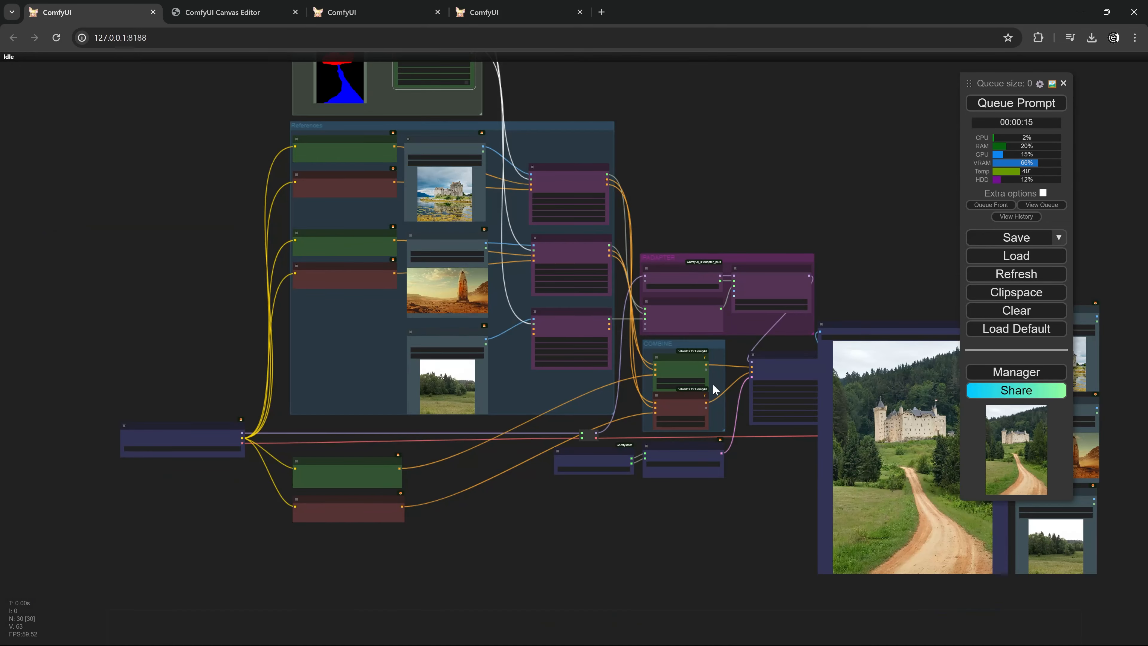
Select all nodes of the finished workflow and bypass them
{"action": "left_click_drag", "start_coordinate": [329, 175], "coordinate": [241, 164]}
{"action": "left_click_drag", "start_coordinate": [195, 82], "coordinate": [926, 556]}
{"action": "right_click", "coordinate": [776, 330]}
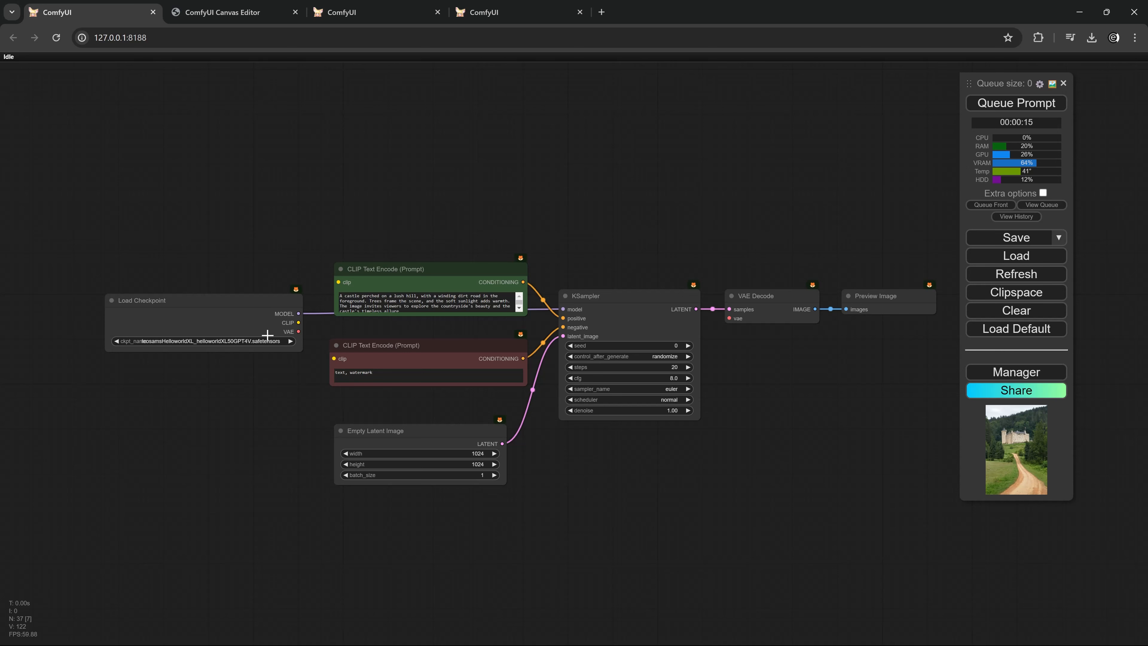
Shift and widen the Load Checkpoint node, connecting its CLIP output to both prompt nodes and its VAE output to VAE Decode
{"action": "left_click_drag", "start_coordinate": [236, 308], "coordinate": [214, 308]}
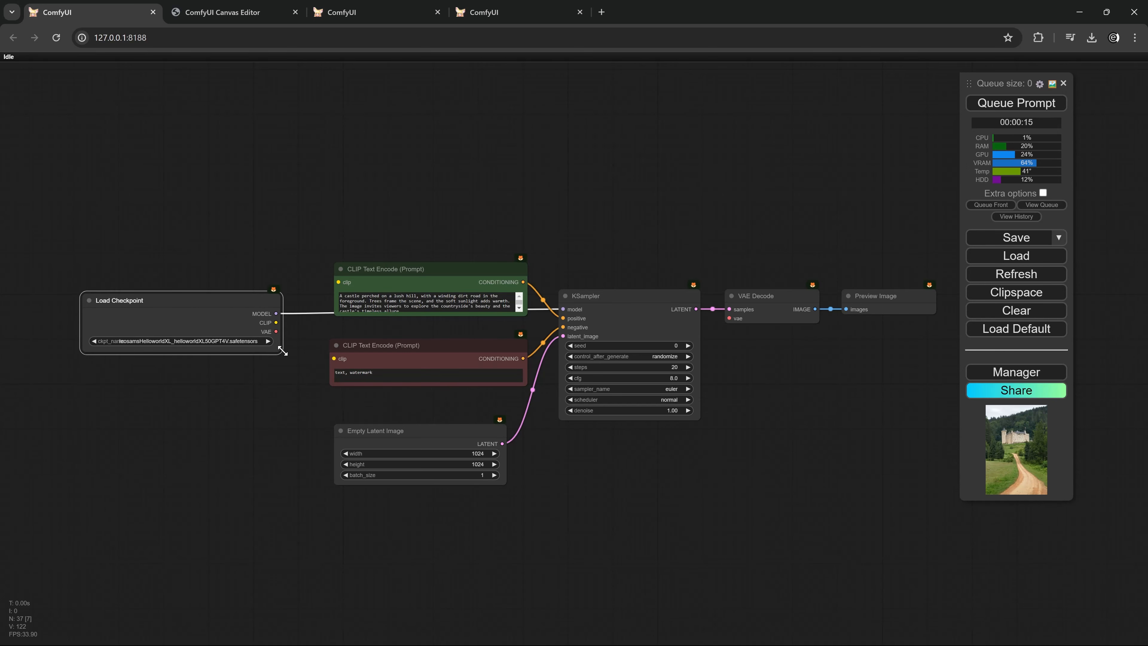
{"action": "left_click_drag", "start_coordinate": [283, 352], "coordinate": [338, 282]}
{"action": "left_click_drag", "start_coordinate": [285, 323], "coordinate": [730, 318]}
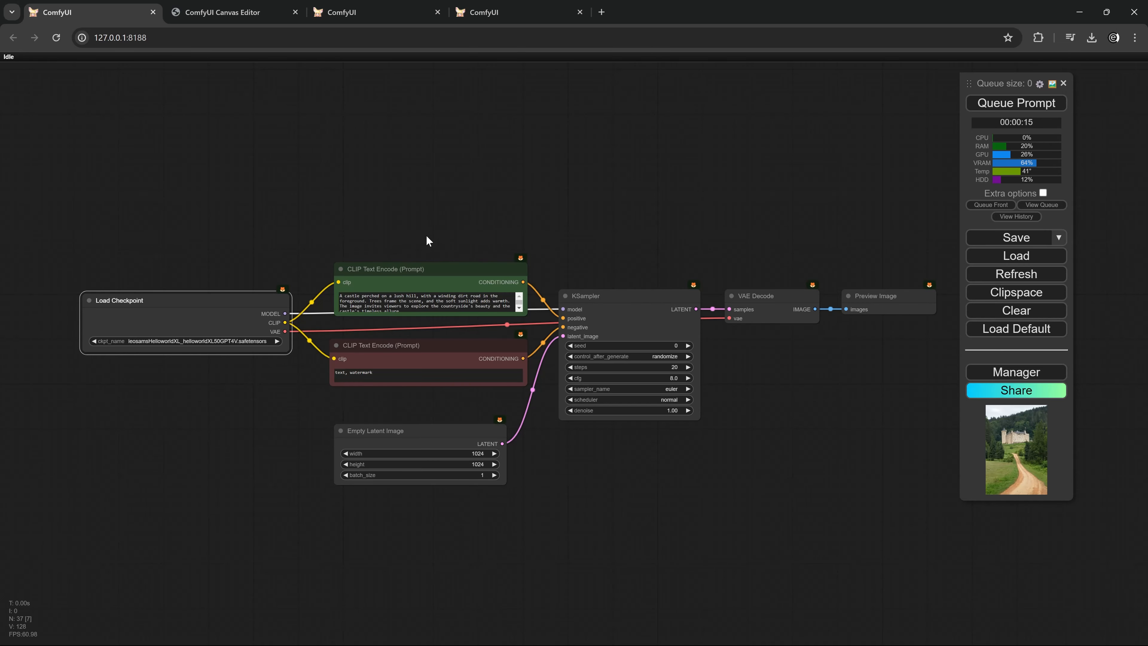
Move the positive prompt node well above the Load Checkpoint–KSampler chain and enlarge it to show the full castle prompt
{"action": "scroll", "coordinate": [462, 211], "scroll_direction": "down", "scroll_amount": 4}
{"action": "left_click_drag", "start_coordinate": [470, 159], "coordinate": [466, 265]}
{"action": "scroll", "coordinate": [520, 230], "scroll_direction": "up", "scroll_amount": 5}
{"action": "left_click_drag", "start_coordinate": [466, 341], "coordinate": [506, 218]}
{"action": "left_click_drag", "start_coordinate": [505, 178], "coordinate": [500, 270]}
{"action": "left_click_drag", "start_coordinate": [475, 328], "coordinate": [452, 95]}
{"action": "left_click_drag", "start_coordinate": [542, 150], "coordinate": [563, 197]}
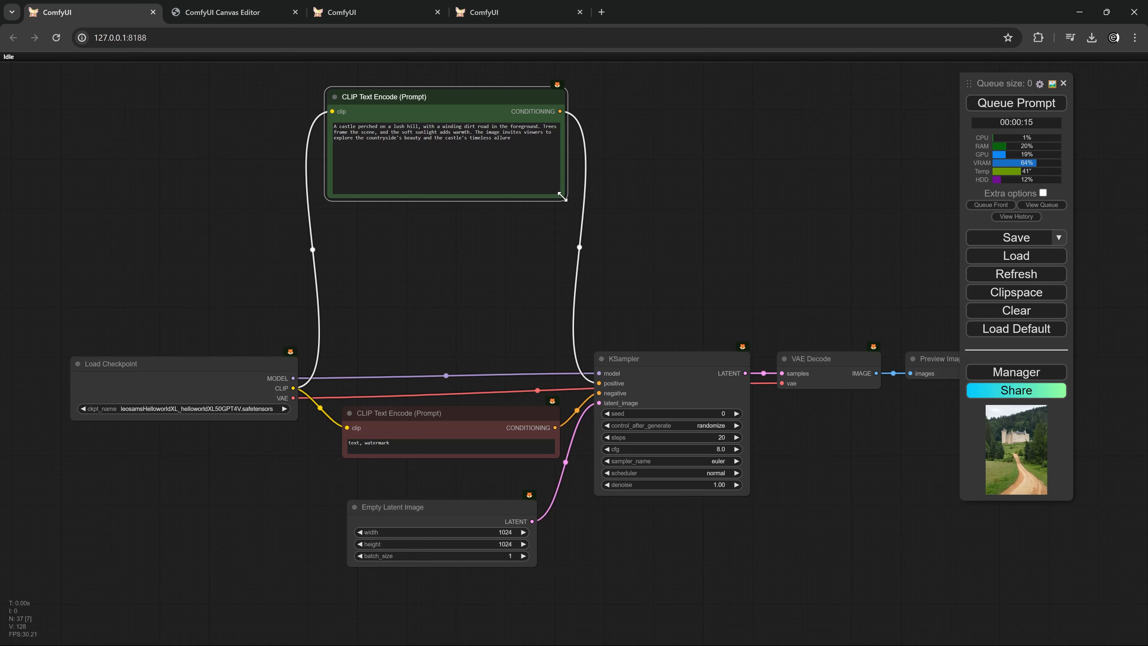
Place the negative prompt node under the positive one and widen it, and shift KSampler, VAE Decode and Preview Image farther from the prompts
{"action": "left_click_drag", "start_coordinate": [441, 412], "coordinate": [435, 222]}
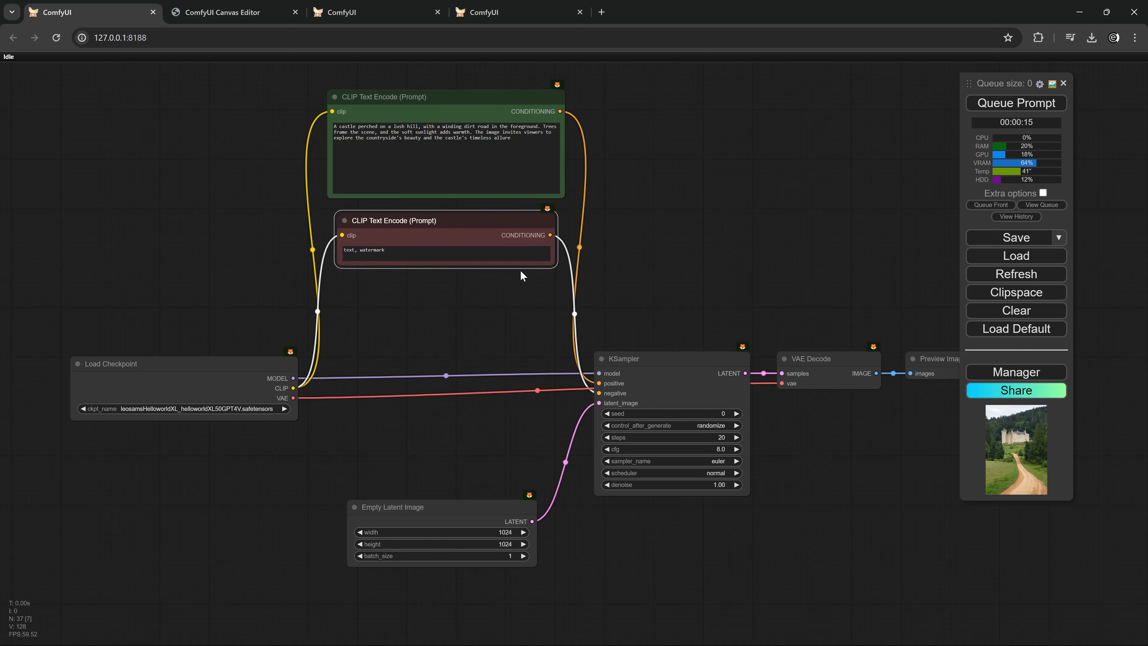
{"action": "left_click_drag", "start_coordinate": [554, 260], "coordinate": [566, 258]}
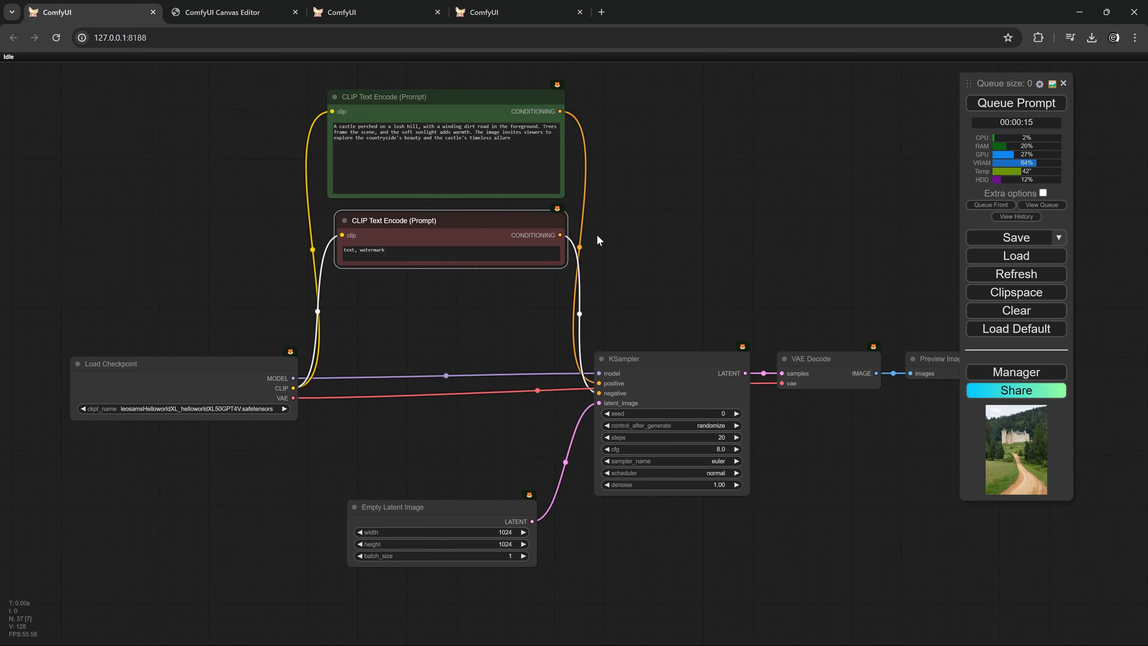
{"action": "scroll", "coordinate": [692, 220], "scroll_direction": "down", "scroll_amount": 6}
{"action": "left_click_drag", "start_coordinate": [679, 218], "coordinate": [571, 267]}
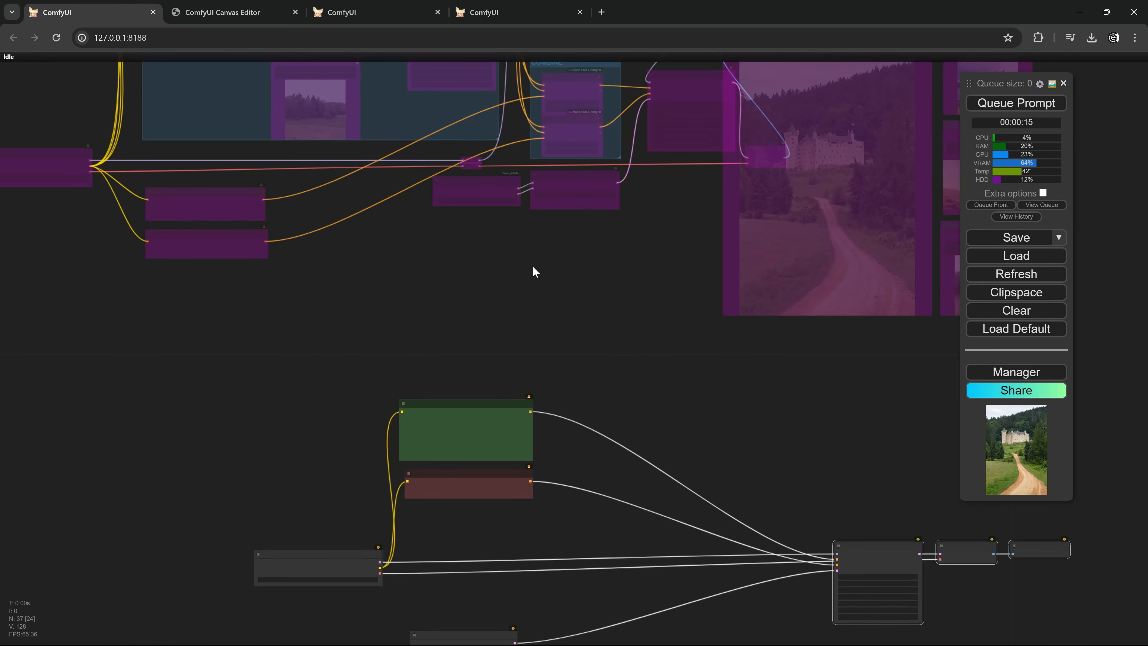
Reactivate the bypassed Edit In Another Tab node in the MASK group and open its mask in the canvas editor
{"action": "left_click_drag", "start_coordinate": [370, 147], "coordinate": [460, 352]}
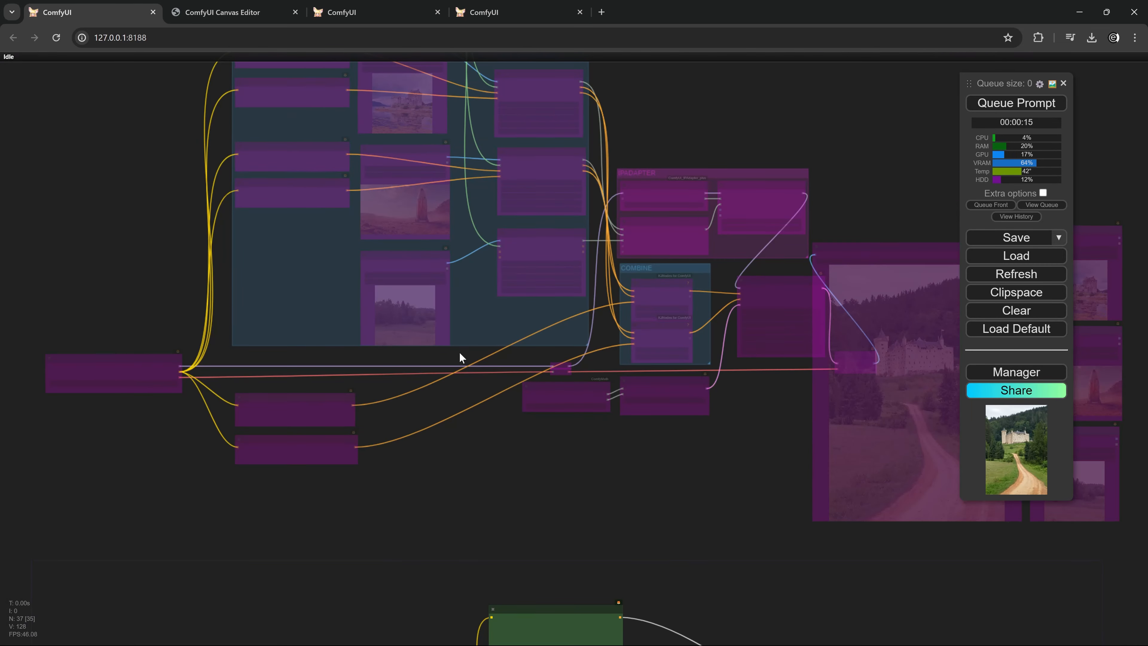
{"action": "scroll", "coordinate": [403, 290], "scroll_direction": "up", "scroll_amount": 4}
{"action": "left_click_drag", "start_coordinate": [161, 174], "coordinate": [167, 271]}
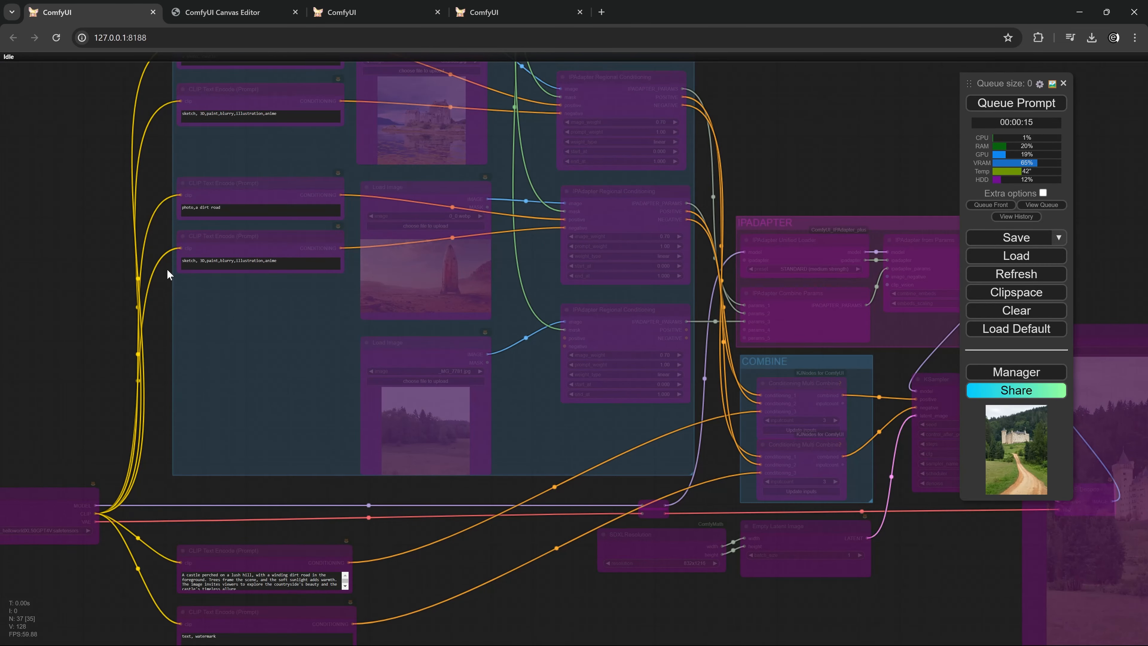
{"action": "left_click_drag", "start_coordinate": [84, 101], "coordinate": [171, 437]}
{"action": "left_click", "coordinate": [341, 157]}
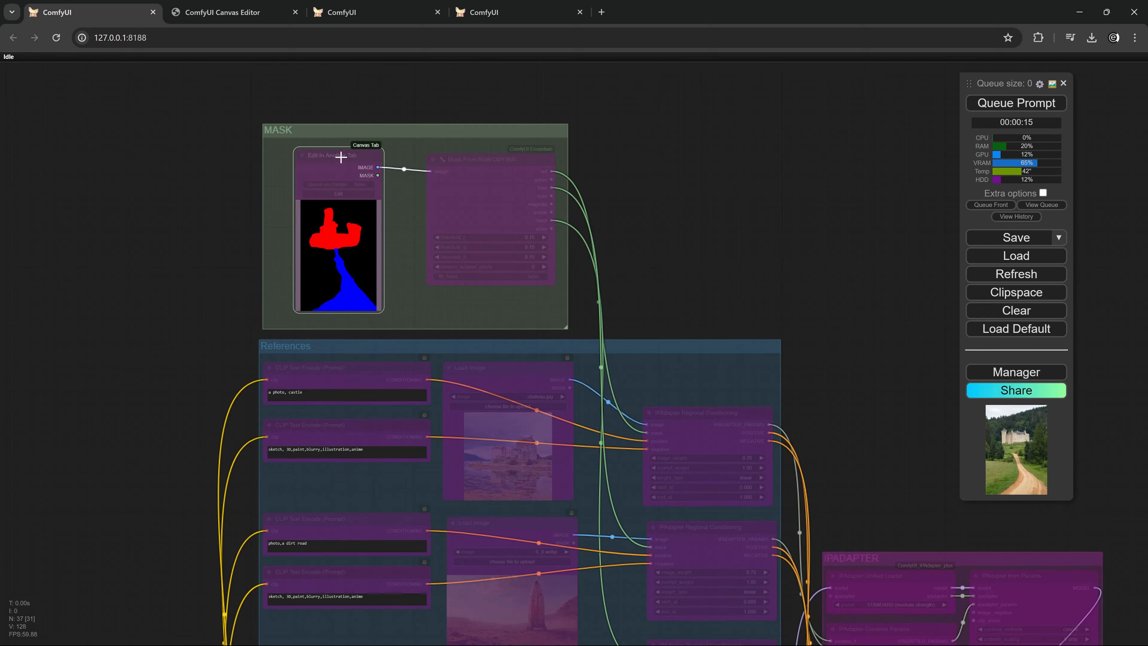
{"action": "scroll", "coordinate": [244, 151], "scroll_direction": "up", "scroll_amount": 7}
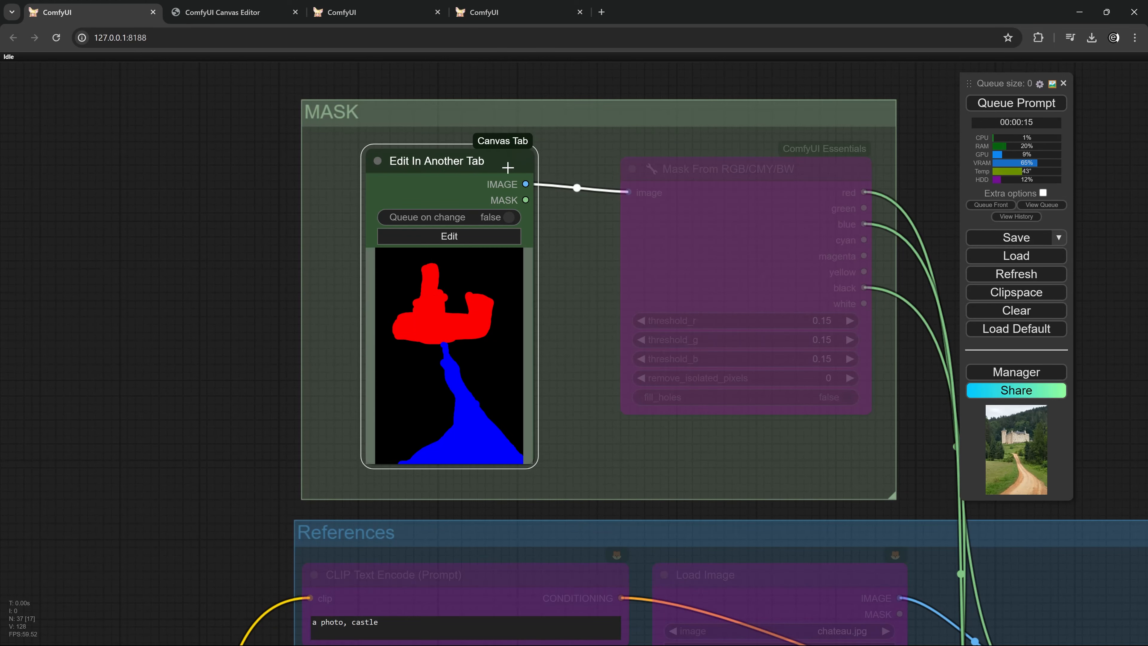
{"action": "left_click", "coordinate": [448, 236]}
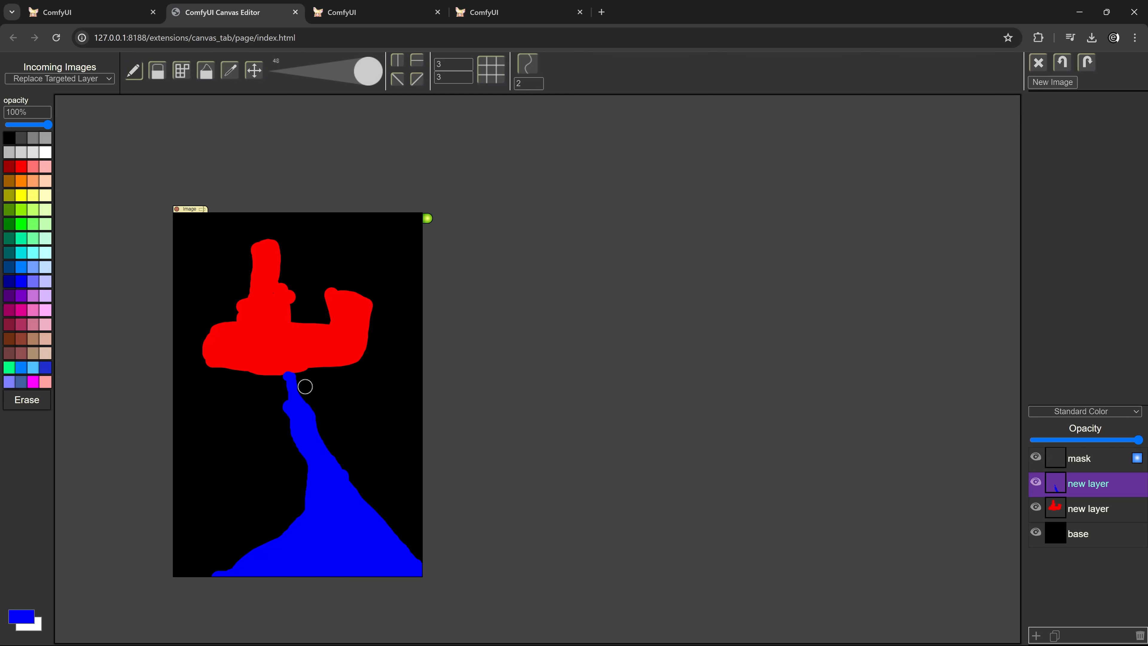
Return to the workflow tab and reactivate the bypassed Mask From RGB/CMY/BW node in the MASK group
{"action": "left_click", "coordinate": [129, 12]}
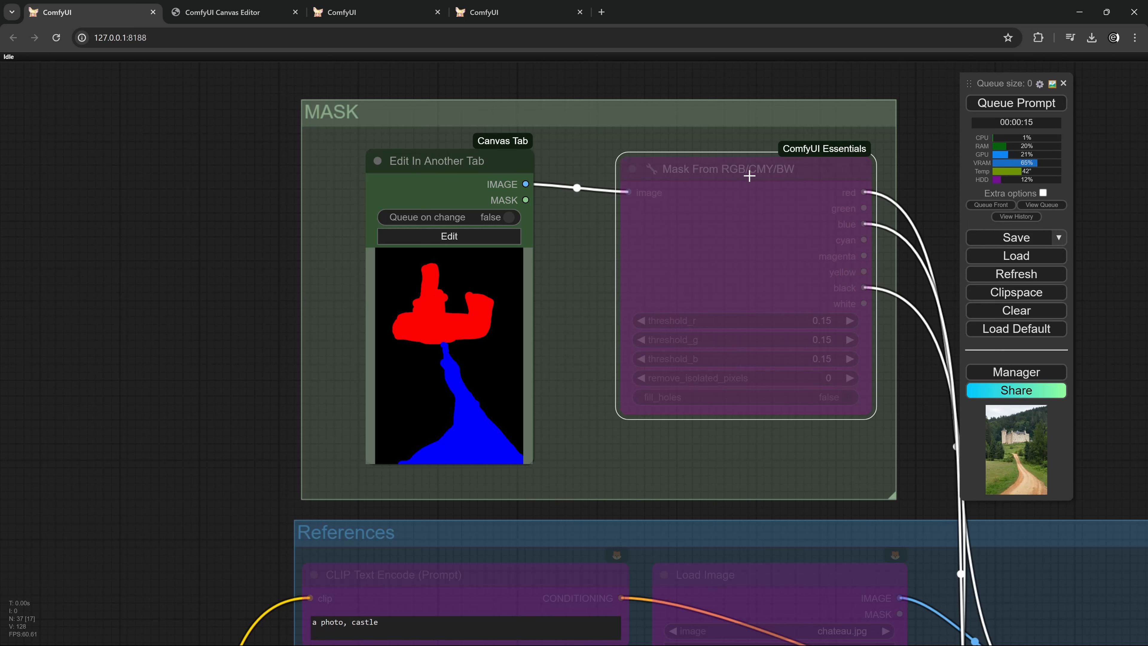
{"action": "key", "text": "ctrl+b"}
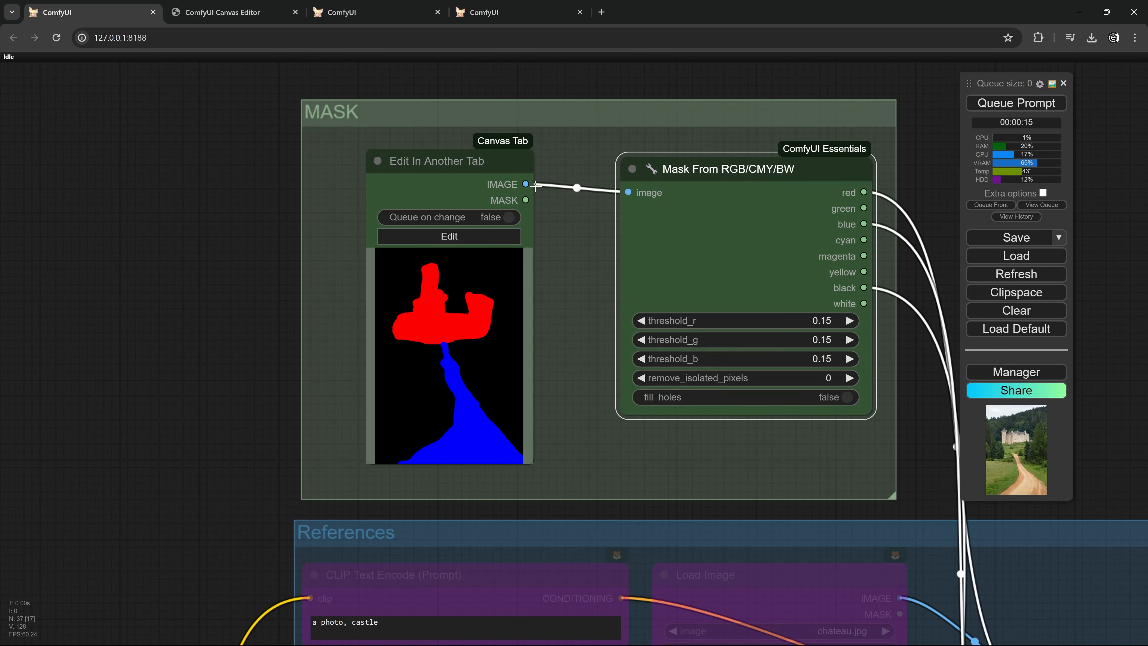
{"action": "left_click_drag", "start_coordinate": [557, 218], "coordinate": [352, 206]}
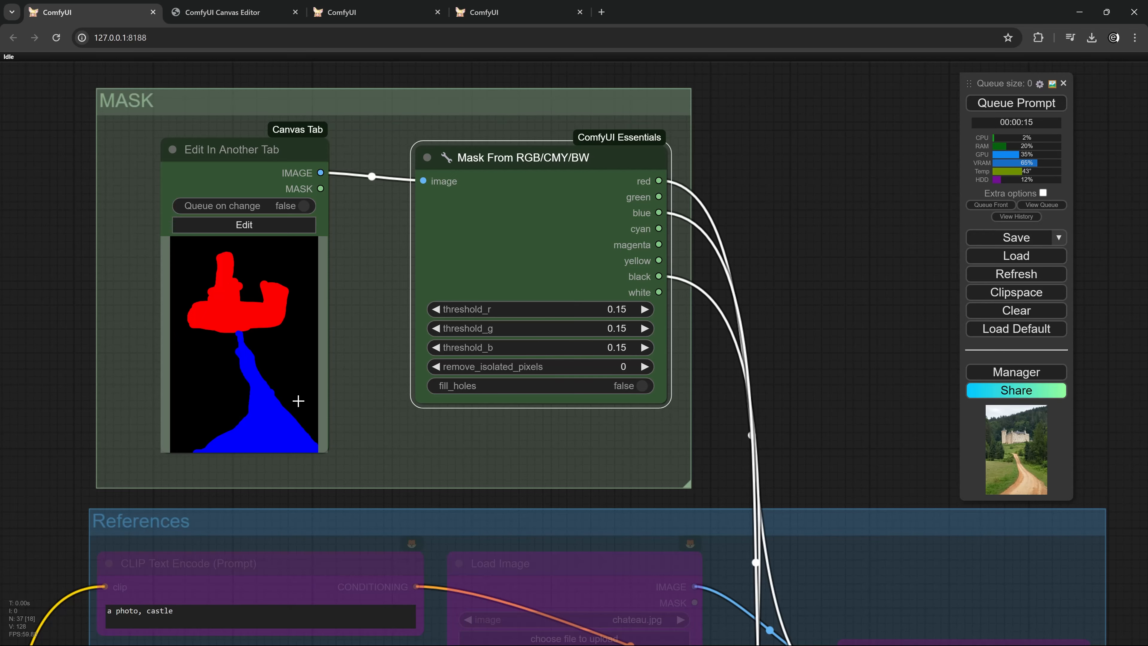
Reactivate the lowest bypassed IPAdapter Regional Conditioning node in the References group
{"action": "scroll", "coordinate": [779, 277], "scroll_direction": "down", "scroll_amount": 4}
{"action": "left_click_drag", "start_coordinate": [851, 434], "coordinate": [754, 251]}
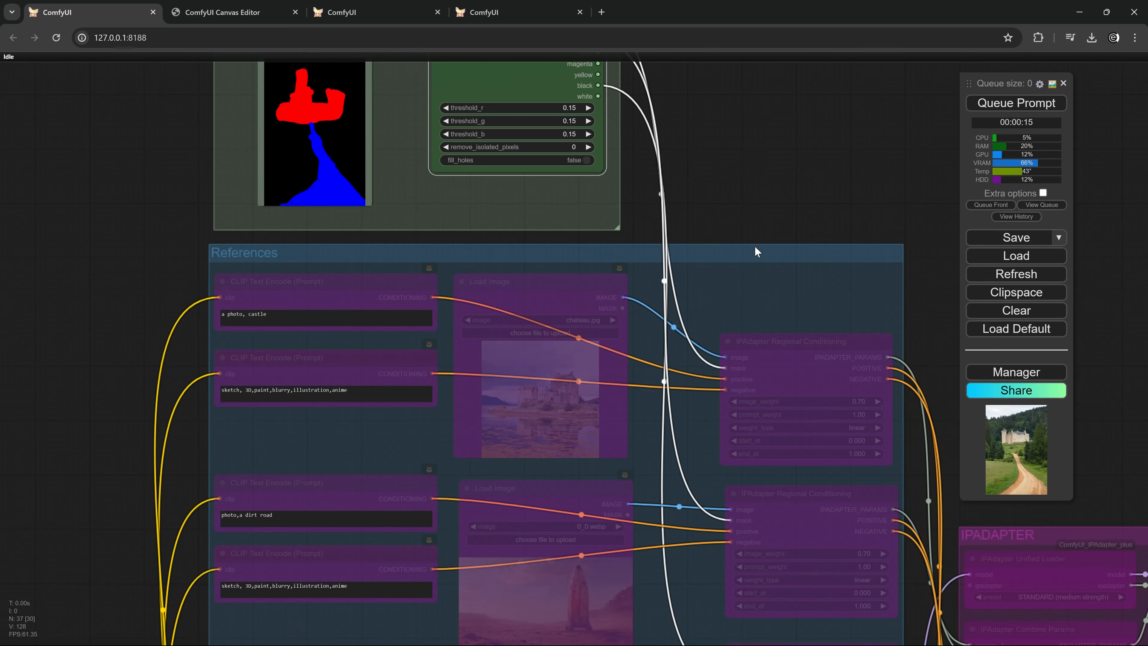
{"action": "left_click_drag", "start_coordinate": [778, 584], "coordinate": [633, 226]}
{"action": "left_click", "coordinate": [644, 301]}
{"action": "key", "text": "ctrl+b"}
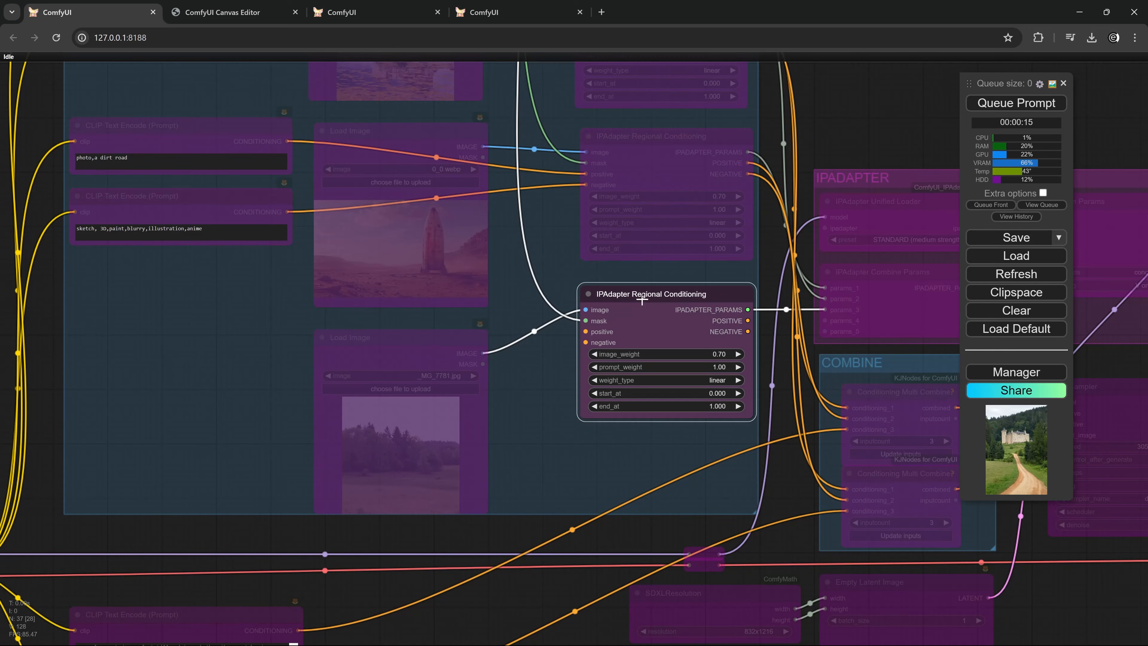
{"action": "scroll", "coordinate": [646, 298], "scroll_direction": "up", "scroll_amount": 1}
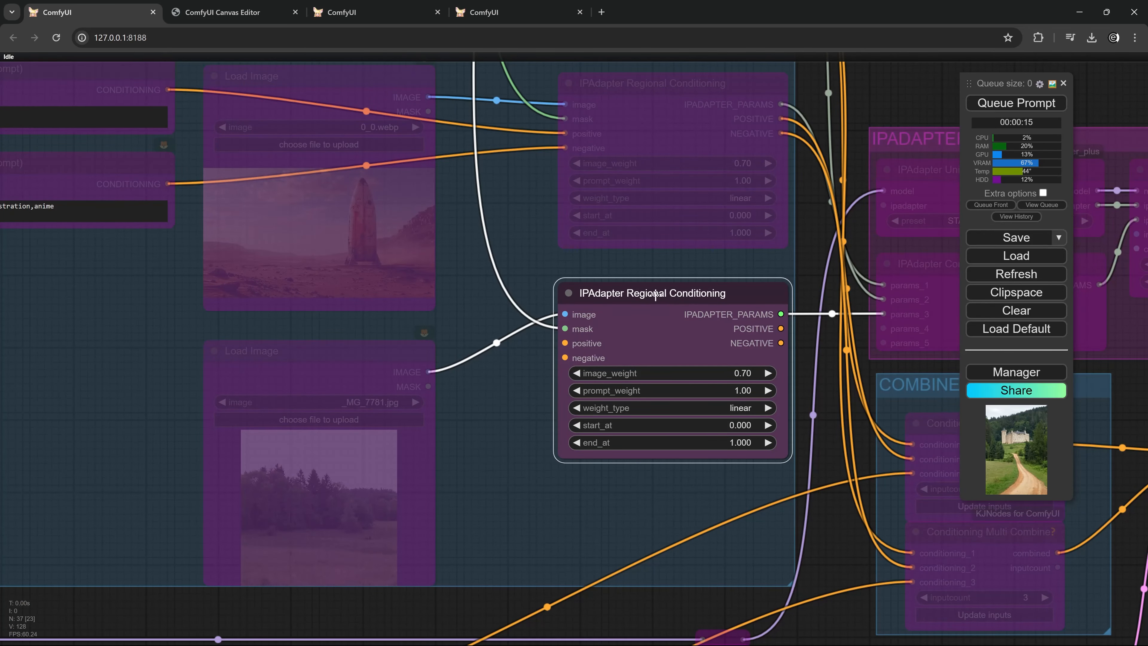
Paste copies of the Edit In Another Tab and Mask From RGB/CMY/BW nodes and place them well above the new workflow's prompt nodes
{"action": "scroll", "coordinate": [651, 294], "scroll_direction": "down", "scroll_amount": 3}
{"action": "scroll", "coordinate": [651, 293], "scroll_direction": "down", "scroll_amount": 5}
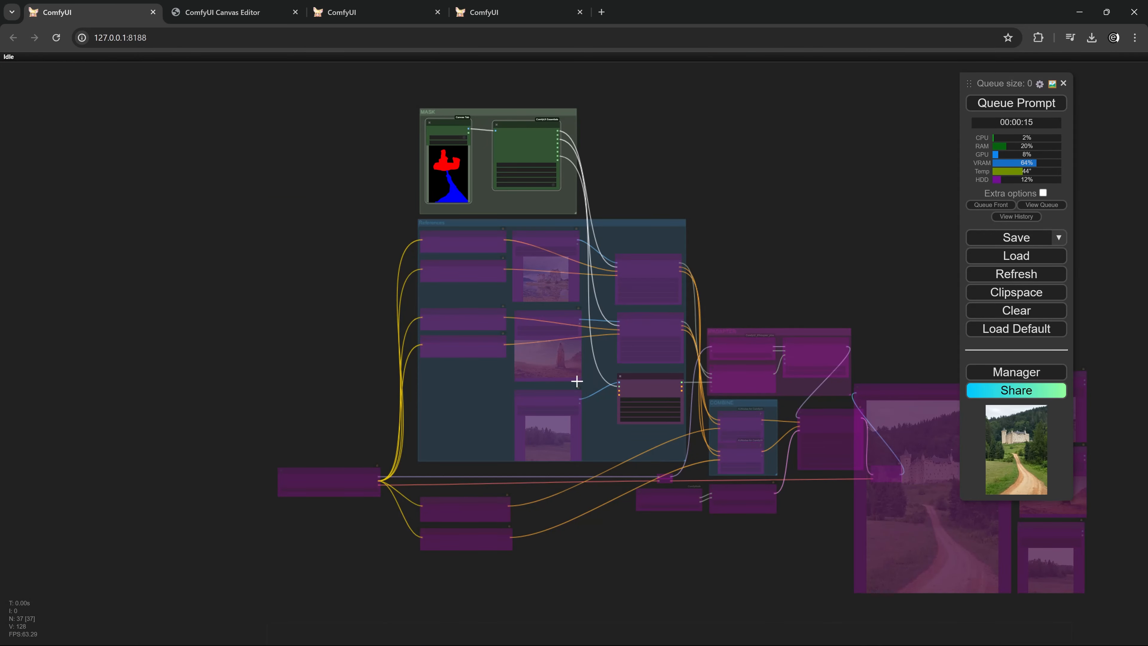
{"action": "left_click_drag", "start_coordinate": [579, 379], "coordinate": [505, 265]}
{"action": "key", "text": "ctrl+v"}
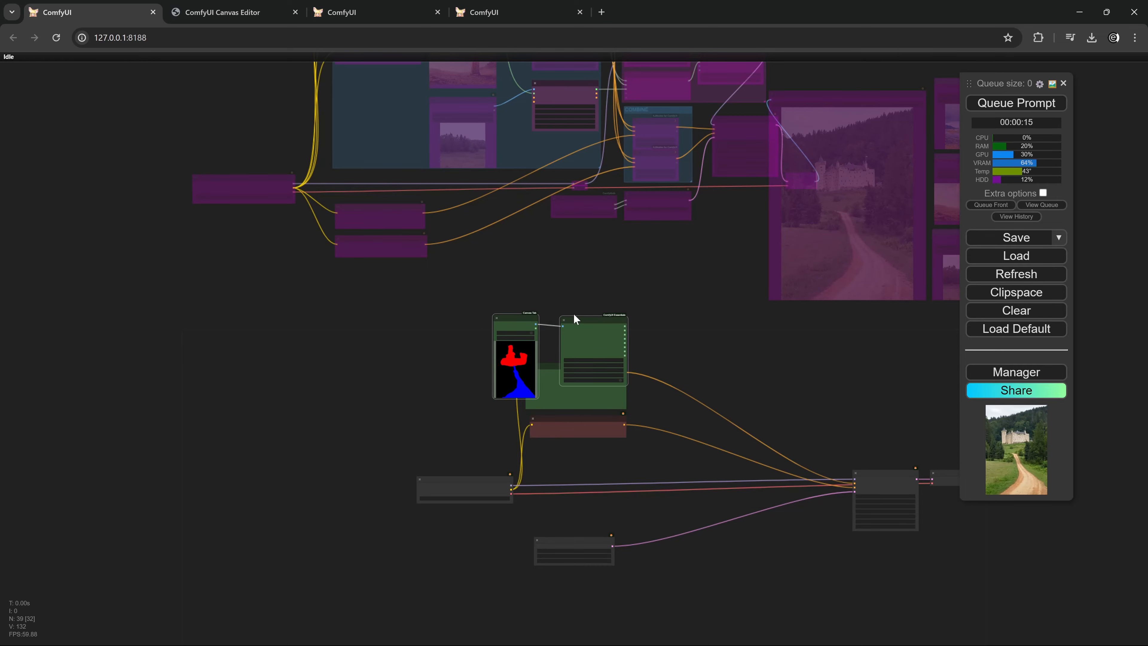
{"action": "scroll", "coordinate": [587, 325], "scroll_direction": "down", "scroll_amount": 2}
{"action": "left_click_drag", "start_coordinate": [604, 355], "coordinate": [477, 524]}
{"action": "left_click_drag", "start_coordinate": [420, 432], "coordinate": [396, 229]}
{"action": "left_click_drag", "start_coordinate": [477, 317], "coordinate": [472, 192]}
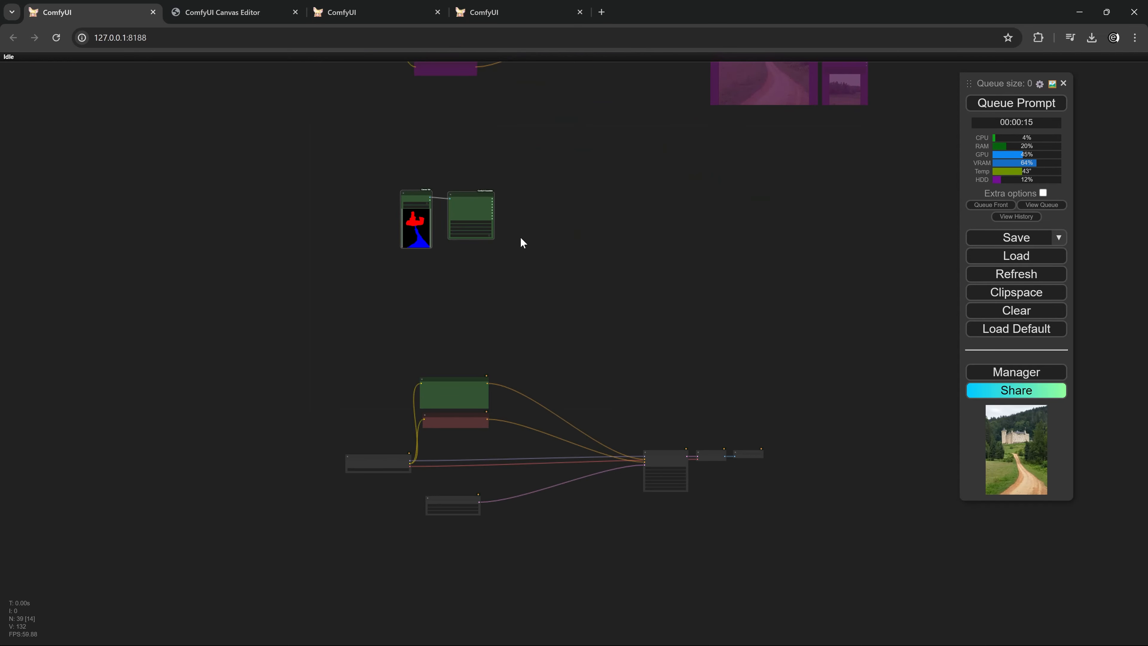
Copy the _MG_7781.jpg Load Image node and its IPAdapter Regional Conditioning node from the References group and paste them into the new workflow
{"action": "left_click_drag", "start_coordinate": [573, 129], "coordinate": [520, 308]}
{"action": "scroll", "coordinate": [520, 308], "scroll_direction": "up", "scroll_amount": 2}
{"action": "left_click_drag", "start_coordinate": [532, 128], "coordinate": [513, 307]}
{"action": "scroll", "coordinate": [506, 296], "scroll_direction": "up", "scroll_amount": 11}
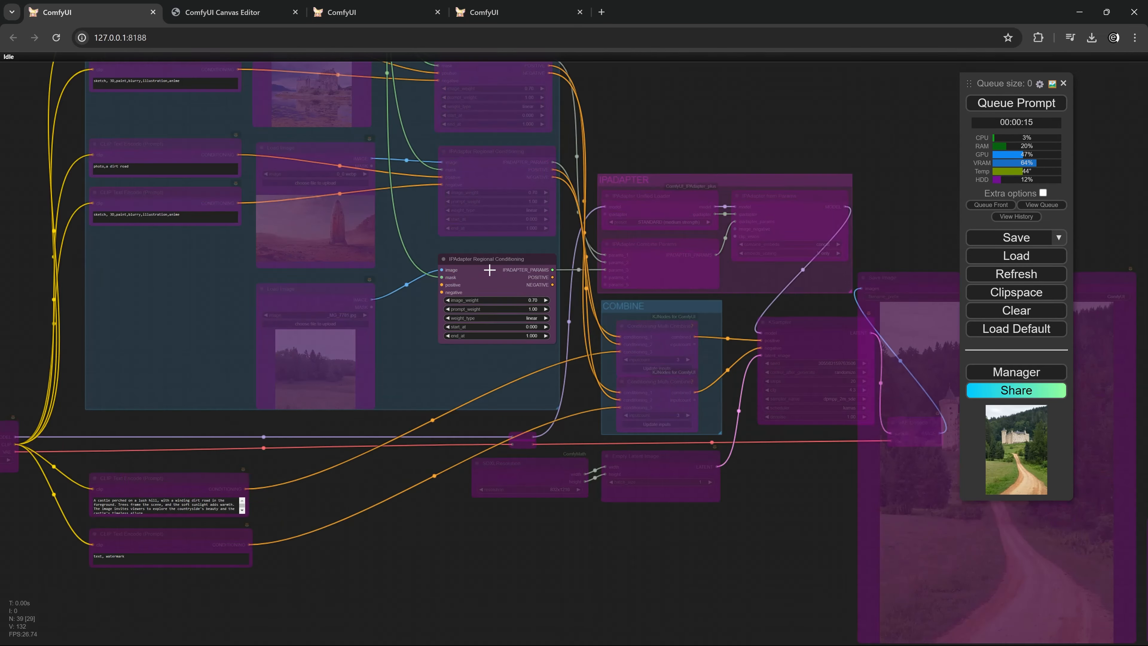
{"action": "left_click", "coordinate": [508, 256]}
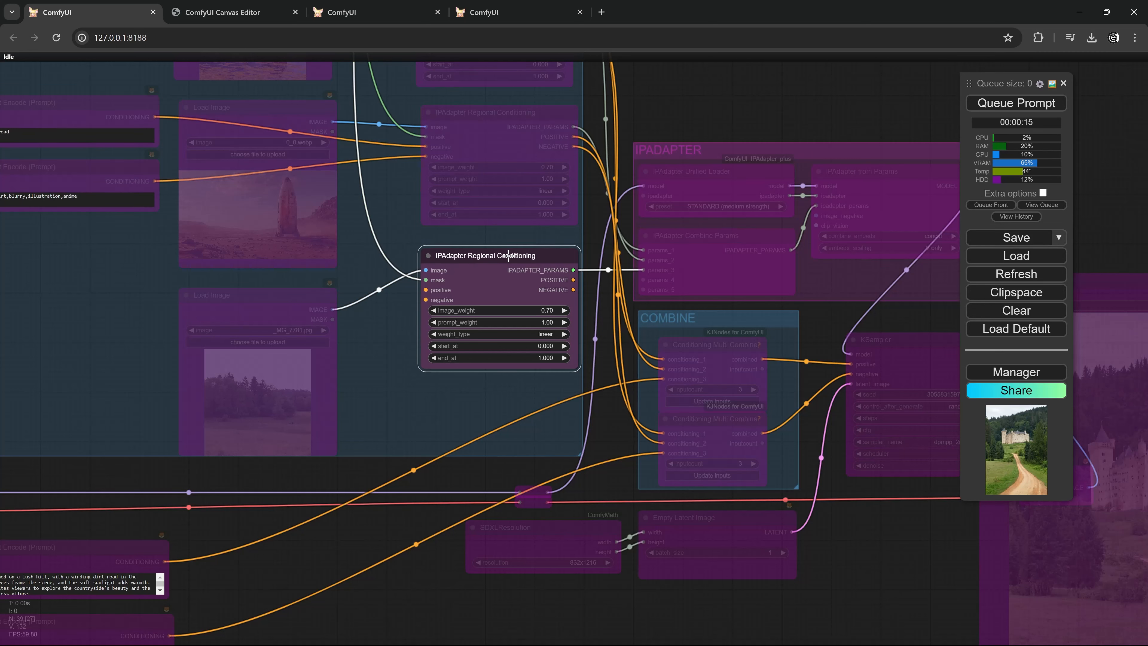
{"action": "left_click", "coordinate": [297, 296]}
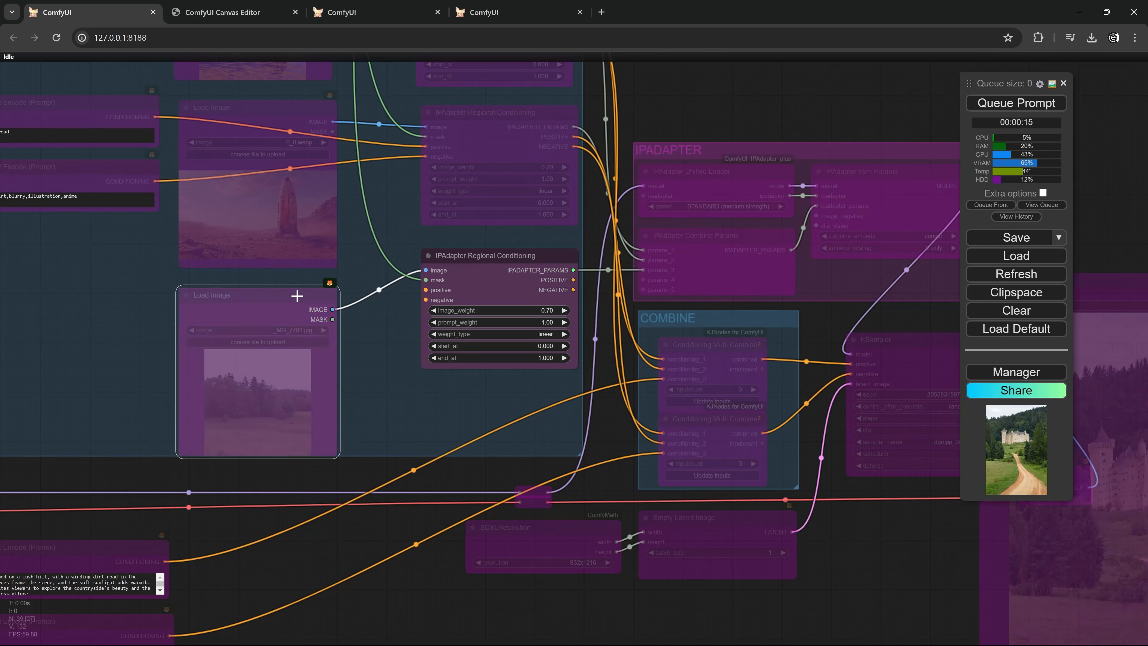
{"action": "left_click", "coordinate": [472, 261], "text": "ctrl"}
{"action": "key", "text": "ctrl+c"}
{"action": "key", "text": "ctrl+v"}
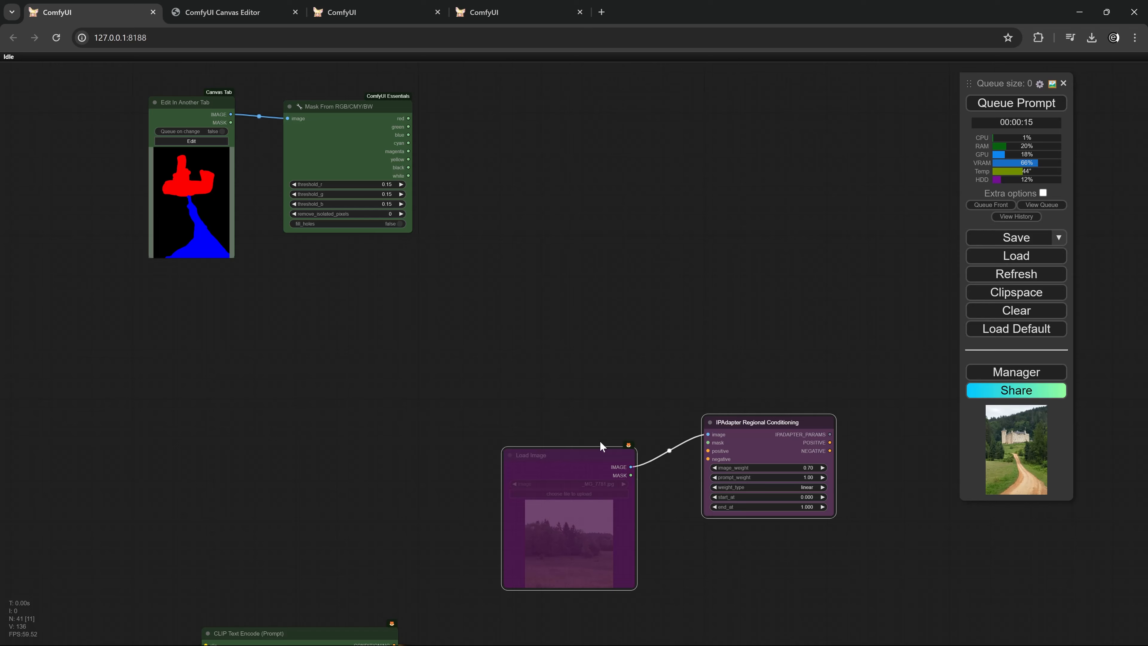
Position the pasted Load Image and IPAdapter Regional Conditioning pair below the mask nodes and make both nodes active
{"action": "left_click_drag", "start_coordinate": [605, 457], "coordinate": [503, 400]}
{"action": "key", "text": "ctrl+b"}
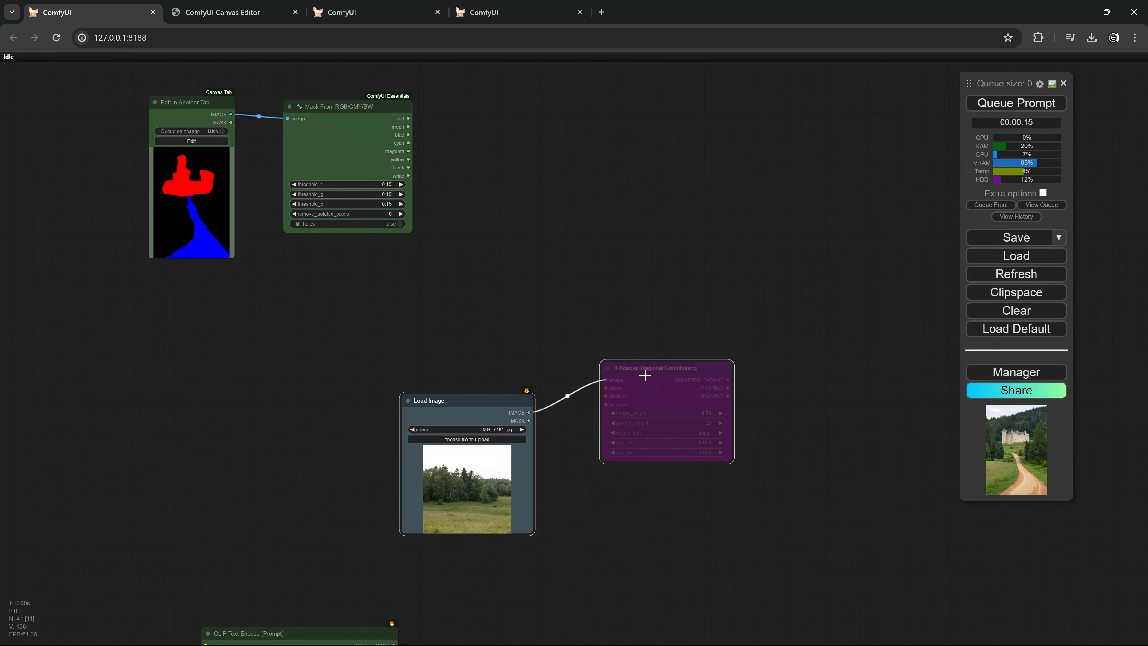
{"action": "left_click", "coordinate": [649, 373]}
{"action": "key", "text": "ctrl+b"}
{"action": "left_click", "coordinate": [526, 281]}
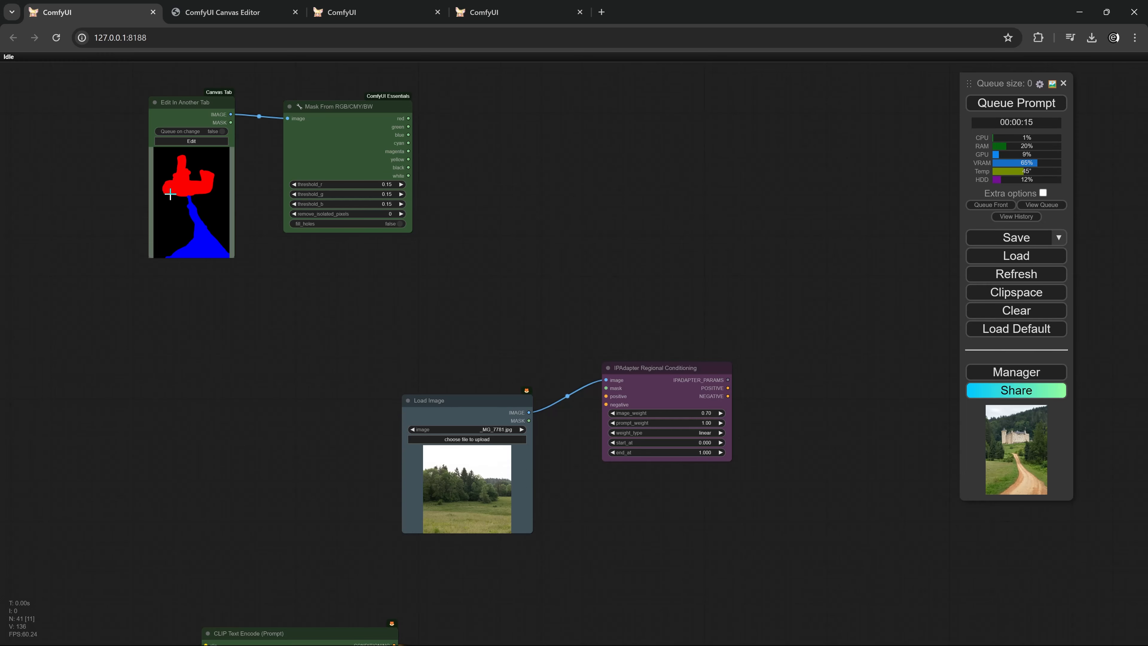
Connect the black output of Mask From RGB/CMY/BW to the mask input of the IPAdapter Regional Conditioning node
{"action": "left_click_drag", "start_coordinate": [259, 227], "coordinate": [363, 285]}
{"action": "scroll", "coordinate": [363, 286], "scroll_direction": "up", "scroll_amount": 3}
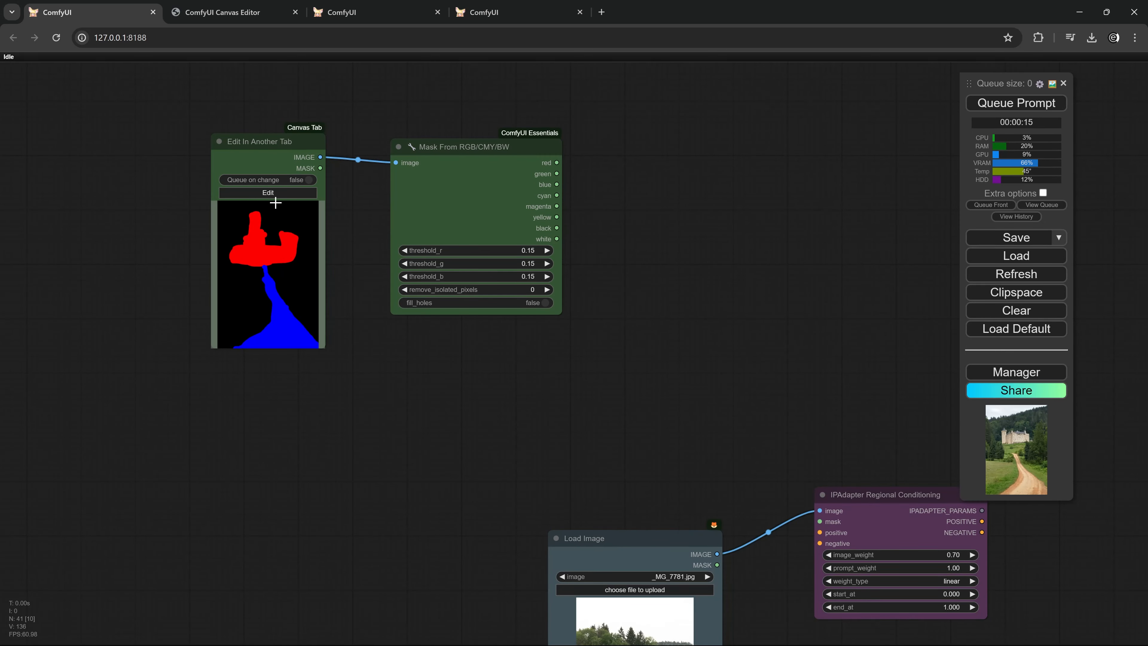
{"action": "left_click_drag", "start_coordinate": [594, 371], "coordinate": [362, 283]}
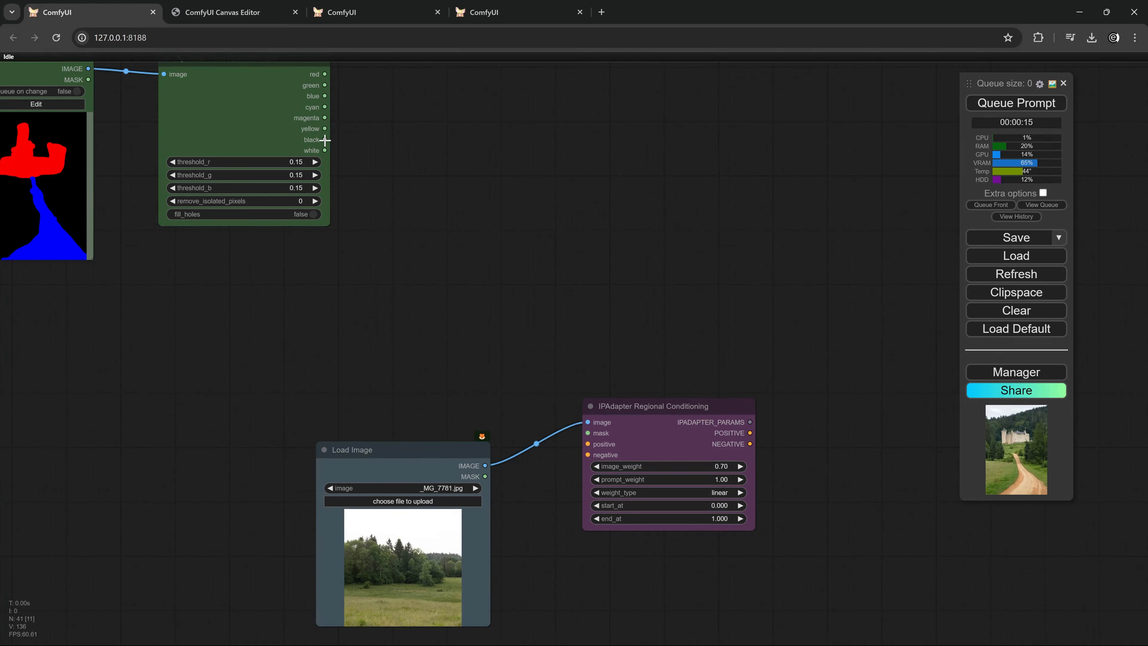
{"action": "left_click_drag", "start_coordinate": [326, 140], "coordinate": [583, 437]}
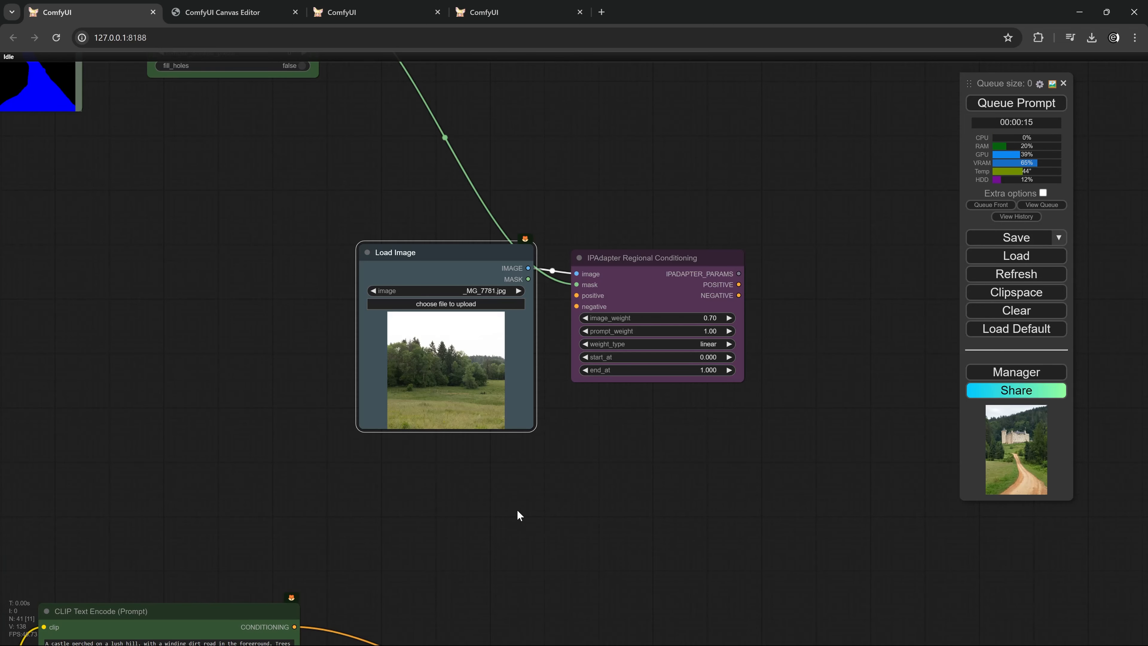
Duplicate the Load Image and IPAdapter Regional Conditioning pair with its incoming mask connection, placing the copy directly above or below the original
{"action": "left_click_drag", "start_coordinate": [520, 546], "coordinate": [559, 363]}
{"action": "scroll", "coordinate": [559, 363], "scroll_direction": "down", "scroll_amount": 2}
{"action": "mouse_move", "coordinate": [324, 440]}
{"action": "left_mouse_down"}
{"action": "mouse_move", "coordinate": [347, 422]}
{"action": "mouse_move", "coordinate": [329, 446]}
{"action": "left_mouse_up"}
{"action": "left_click_drag", "start_coordinate": [590, 297], "coordinate": [507, 447]}
{"action": "scroll", "coordinate": [507, 447], "scroll_direction": "down", "scroll_amount": 2}
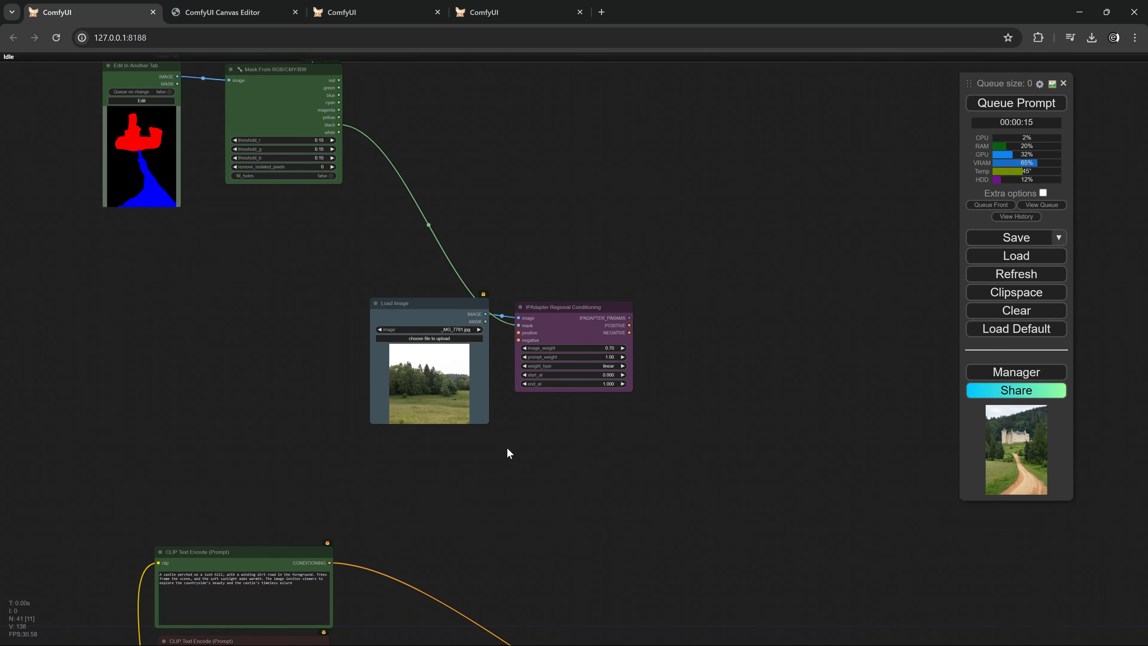
{"action": "left_click_drag", "start_coordinate": [526, 267], "coordinate": [576, 431]}
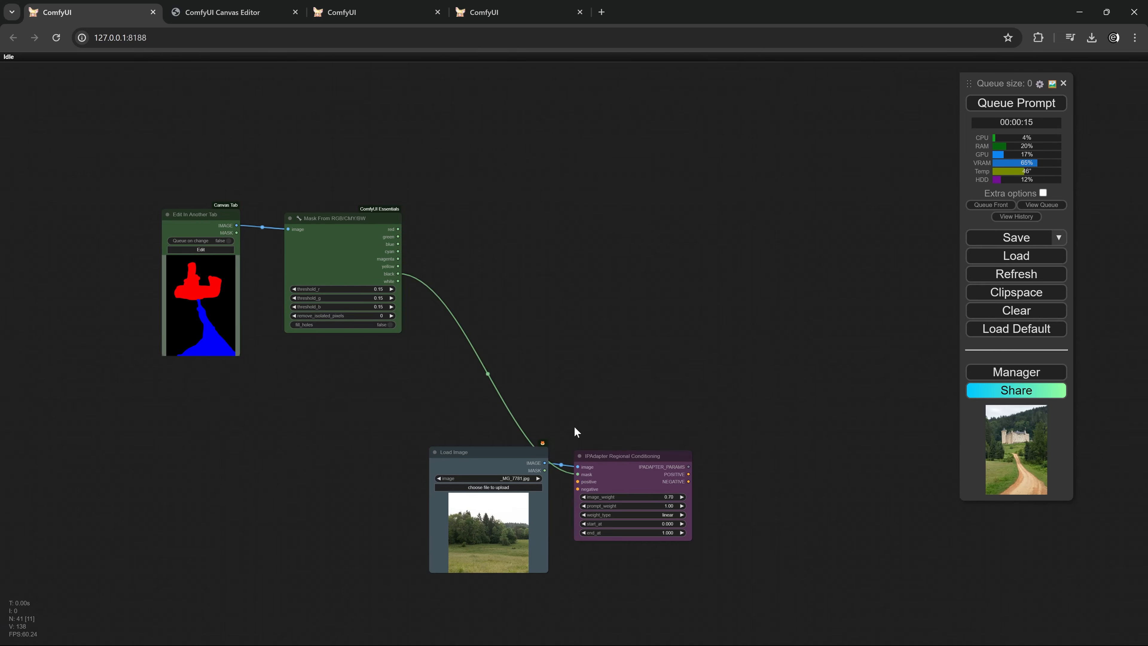
{"action": "left_click", "coordinate": [516, 451]}
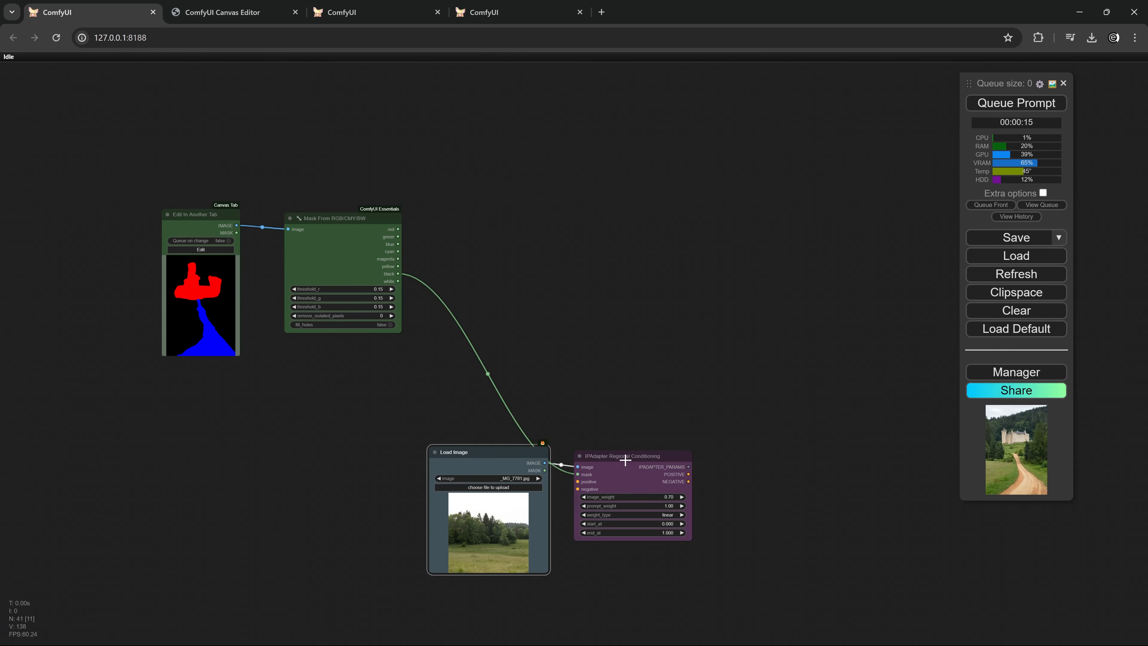
{"action": "key", "text": "ctrl+c"}
{"action": "key", "text": "ctrl+shift+v"}
{"action": "scroll", "coordinate": [522, 307], "scroll_direction": "up", "scroll_amount": 2}
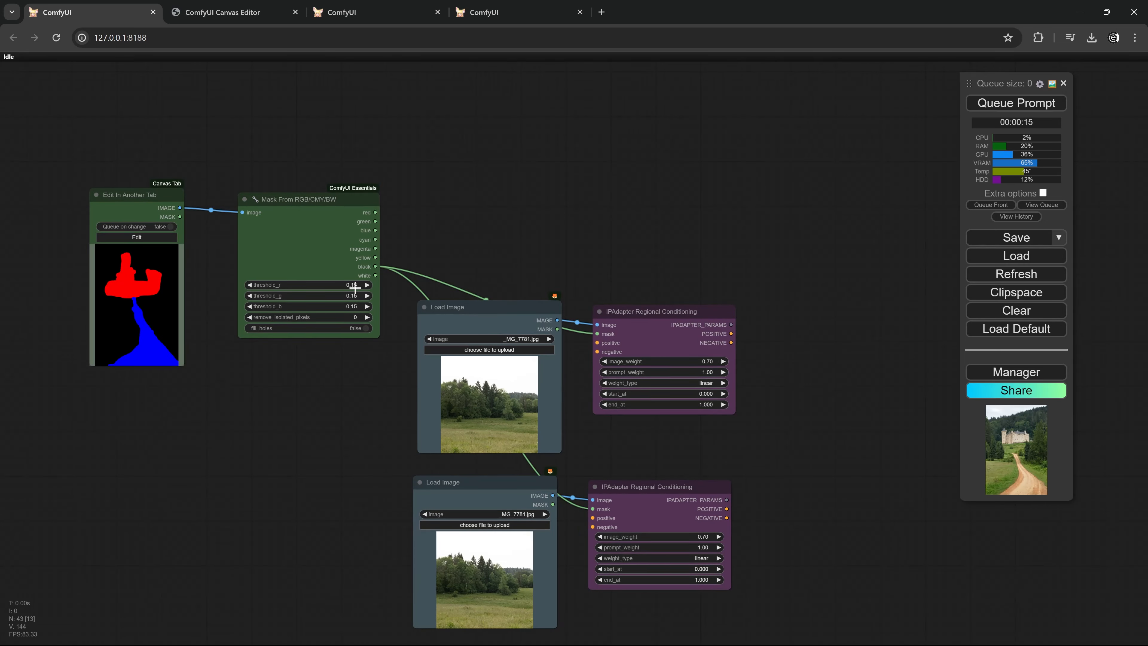
Connect the blue mask output to the upper IPAdapter Regional Conditioning node and load the desert image 0_1 (1).webp as its reference
{"action": "left_click_drag", "start_coordinate": [375, 230], "coordinate": [598, 334]}
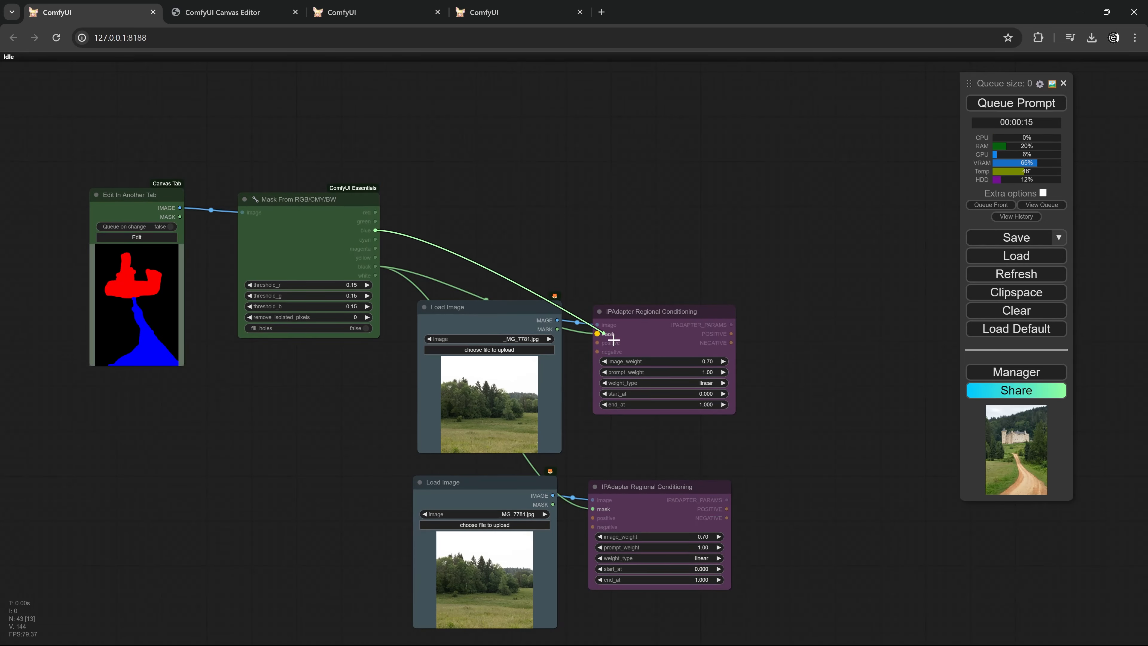
{"action": "left_click_drag", "start_coordinate": [517, 309], "coordinate": [513, 305]}
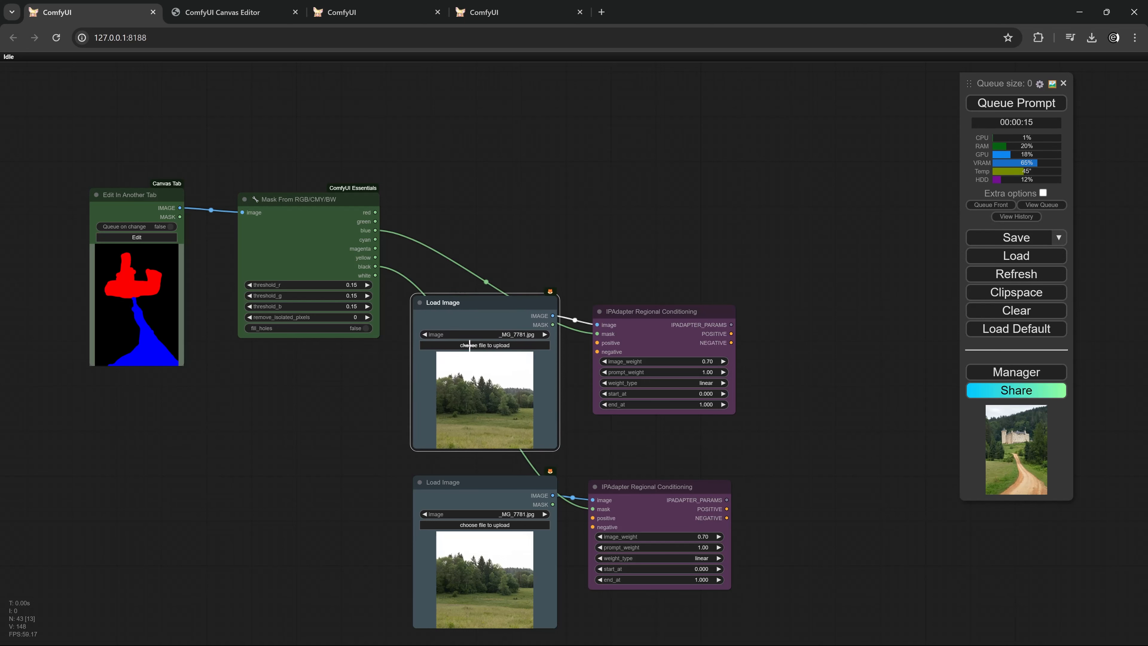
{"action": "key", "text": "ctrl+v"}
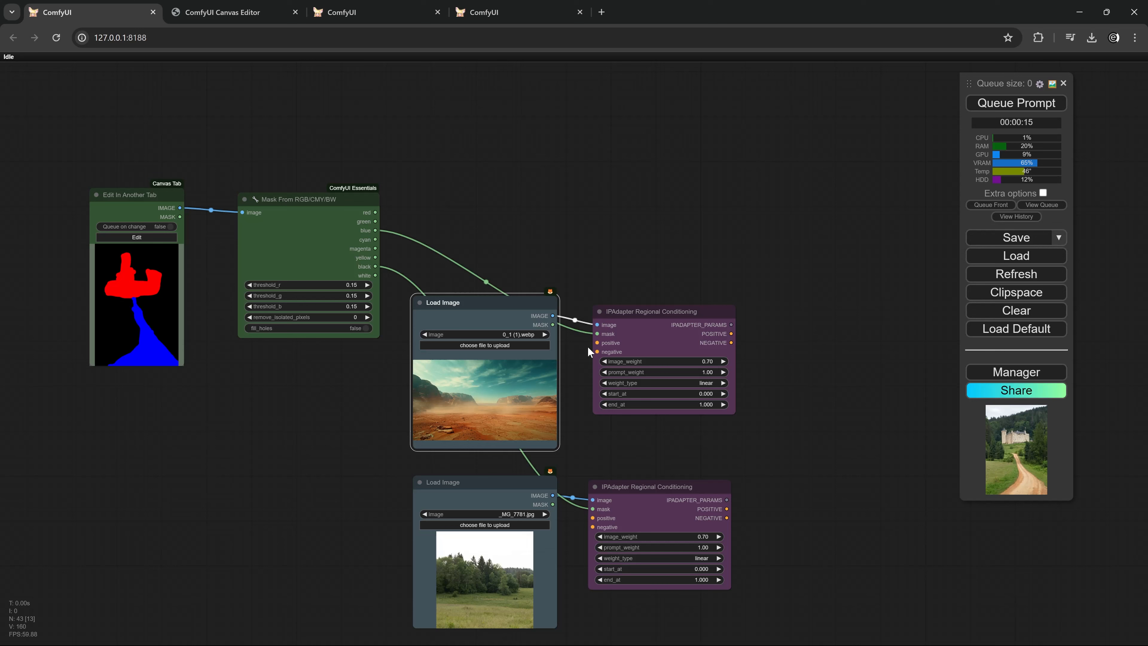
Duplicate the positive and negative prompt nodes beneath the raised Mask From RGB/CMY/BW node, setting the negative text to "text, watermark,paint,sketch,2D,illustration"
{"action": "left_click_drag", "start_coordinate": [344, 199], "coordinate": [343, 132]}
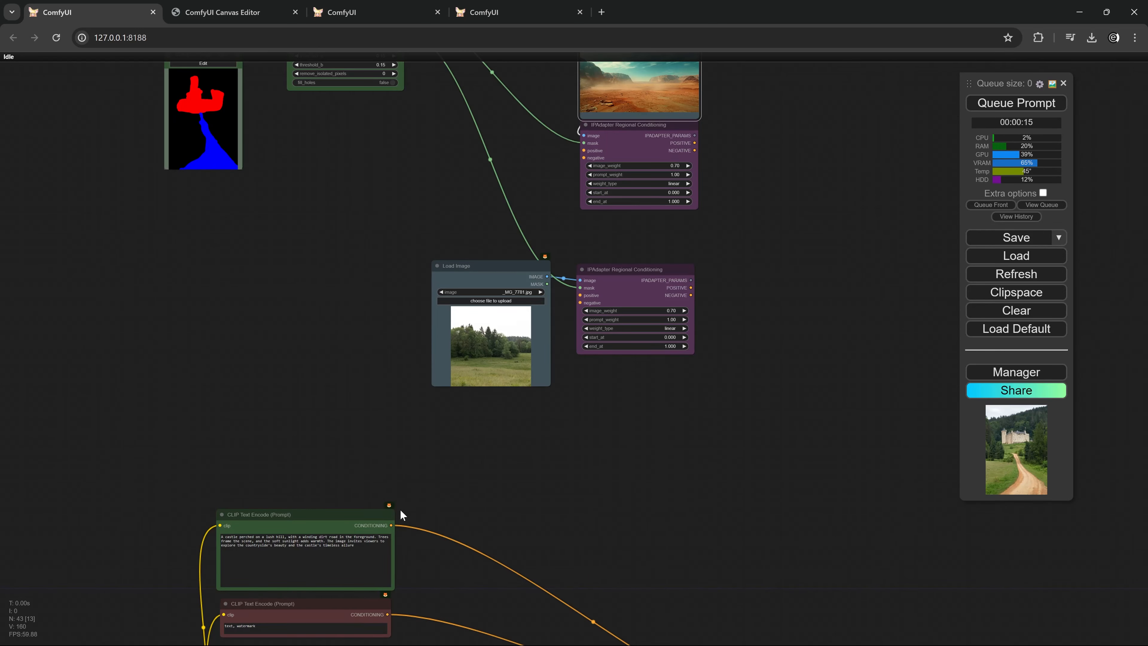
{"action": "left_click", "coordinate": [358, 516]}
{"action": "left_click_drag", "start_coordinate": [357, 516], "coordinate": [432, 152], "text": "alt"}
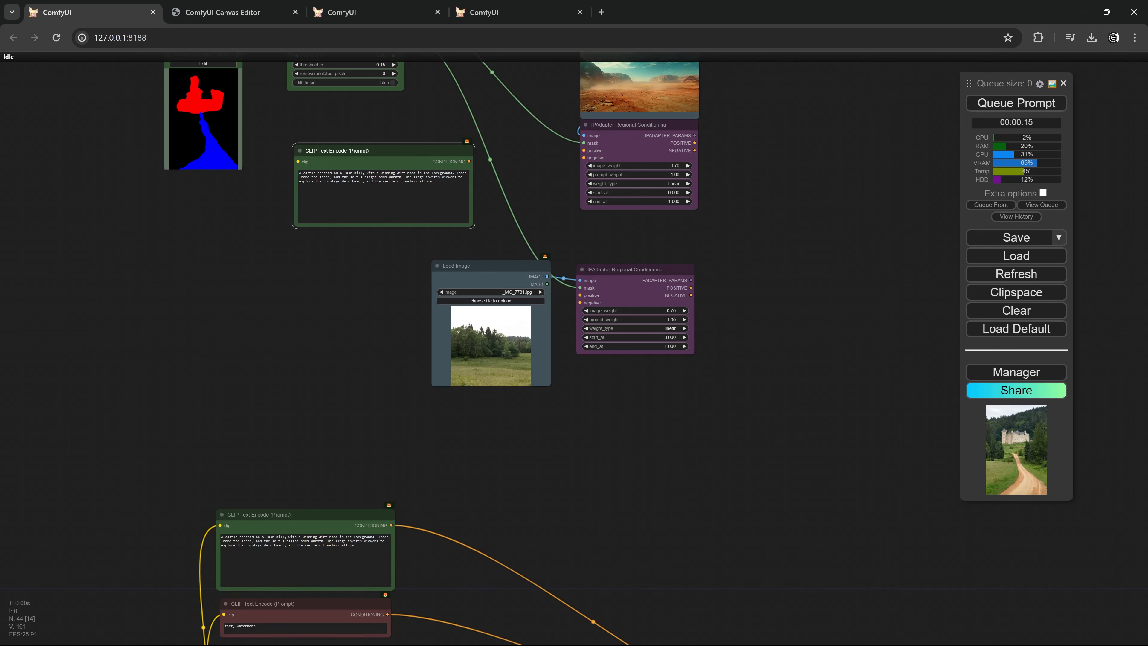
{"action": "mouse_move", "coordinate": [293, 612]}
{"action": "left_mouse_down", "text": "alt"}
{"action": "mouse_move", "coordinate": [403, 256]}
{"action": "mouse_move", "coordinate": [393, 232]}
{"action": "left_mouse_up", "text": "alt"}
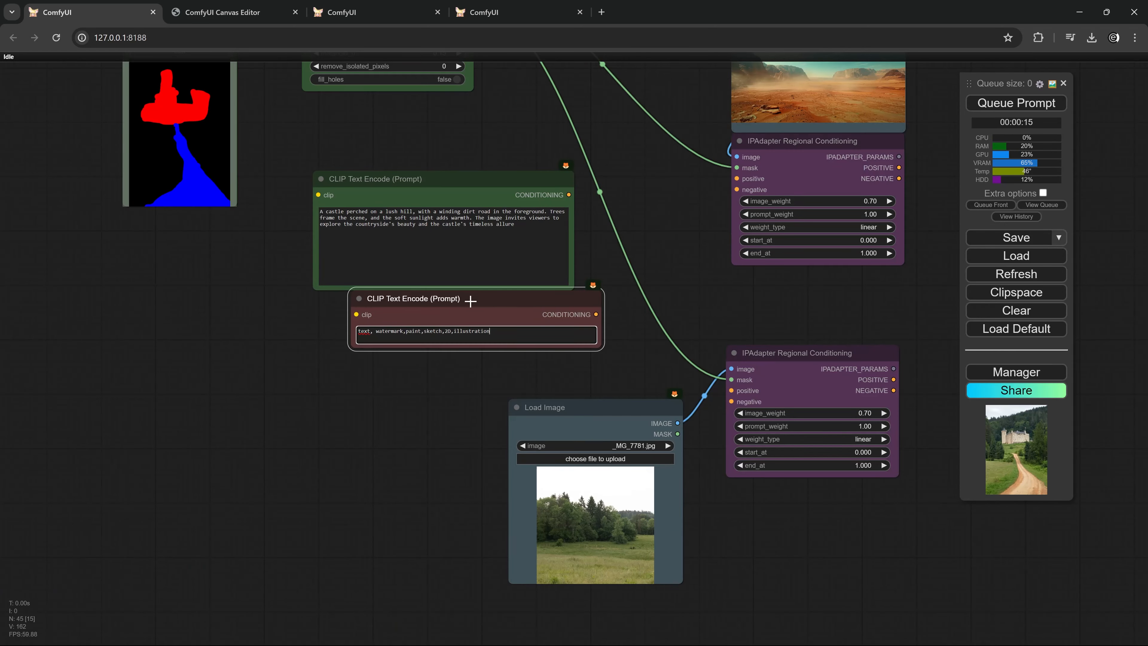
{"action": "left_click_drag", "start_coordinate": [471, 301], "coordinate": [445, 310]}
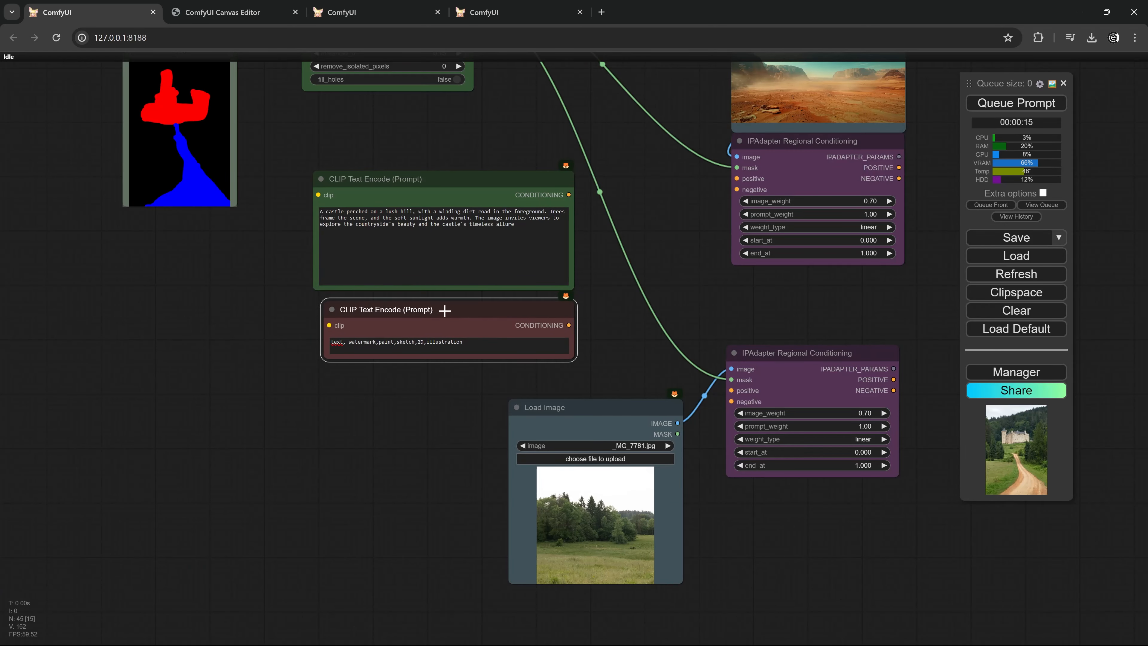
Connect the duplicated positive and negative prompts to the matching inputs of the desert image's IPAdapter Regional Conditioning node
{"action": "left_click_drag", "start_coordinate": [625, 279], "coordinate": [608, 313]}
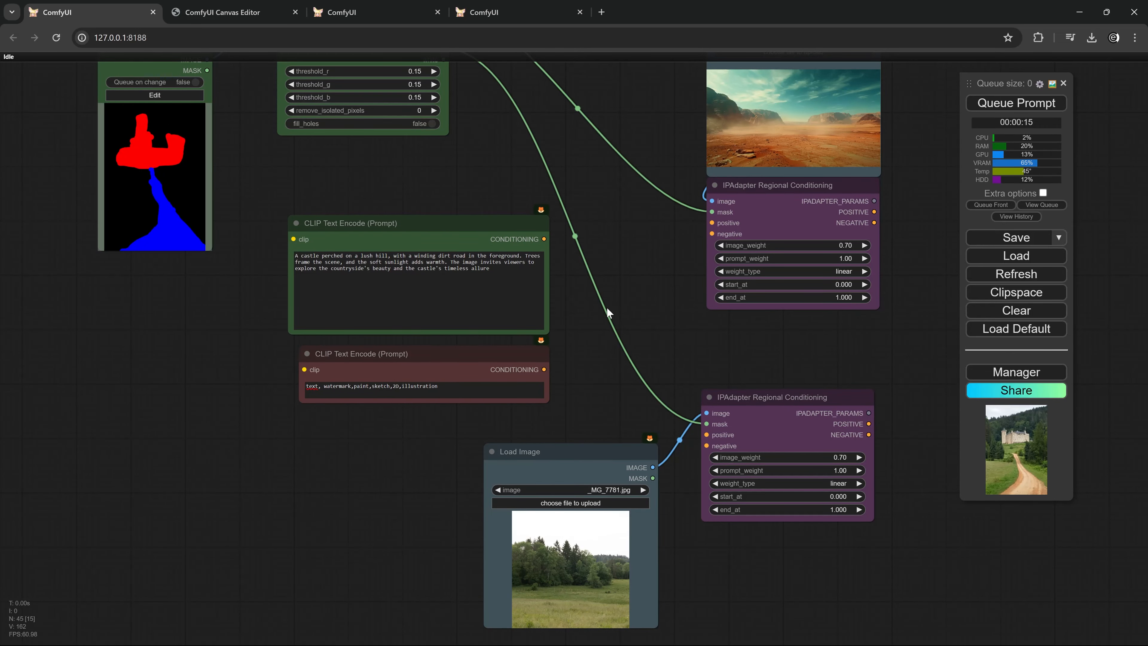
{"action": "left_click_drag", "start_coordinate": [633, 262], "coordinate": [610, 276]}
{"action": "left_click_drag", "start_coordinate": [518, 254], "coordinate": [687, 239]}
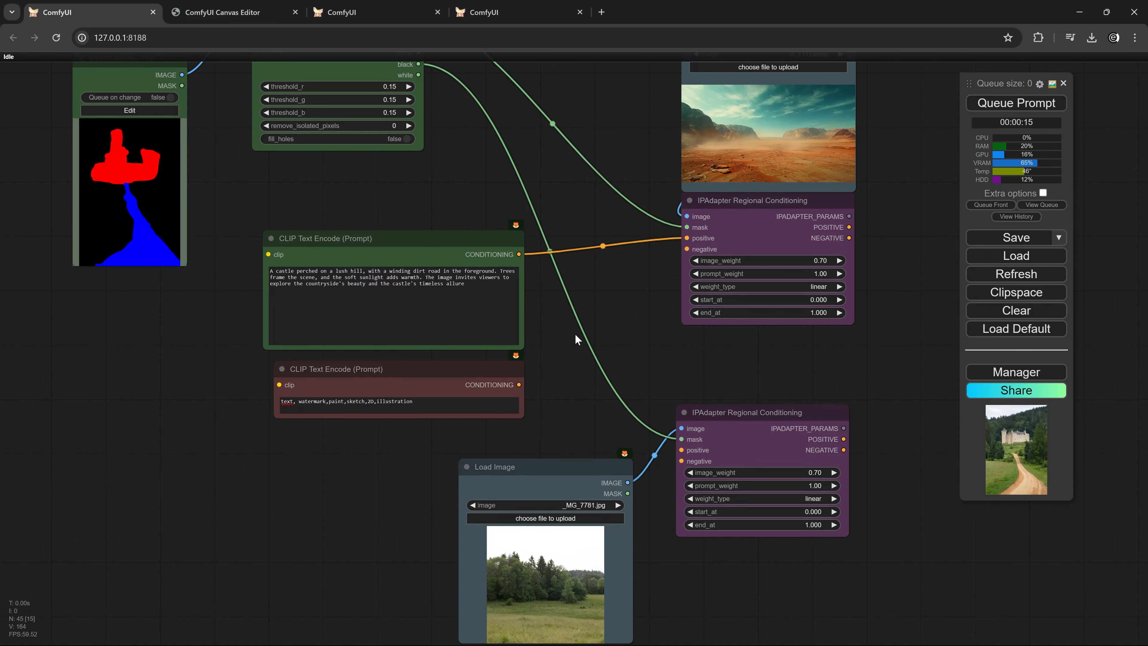
{"action": "left_click_drag", "start_coordinate": [521, 385], "coordinate": [687, 249]}
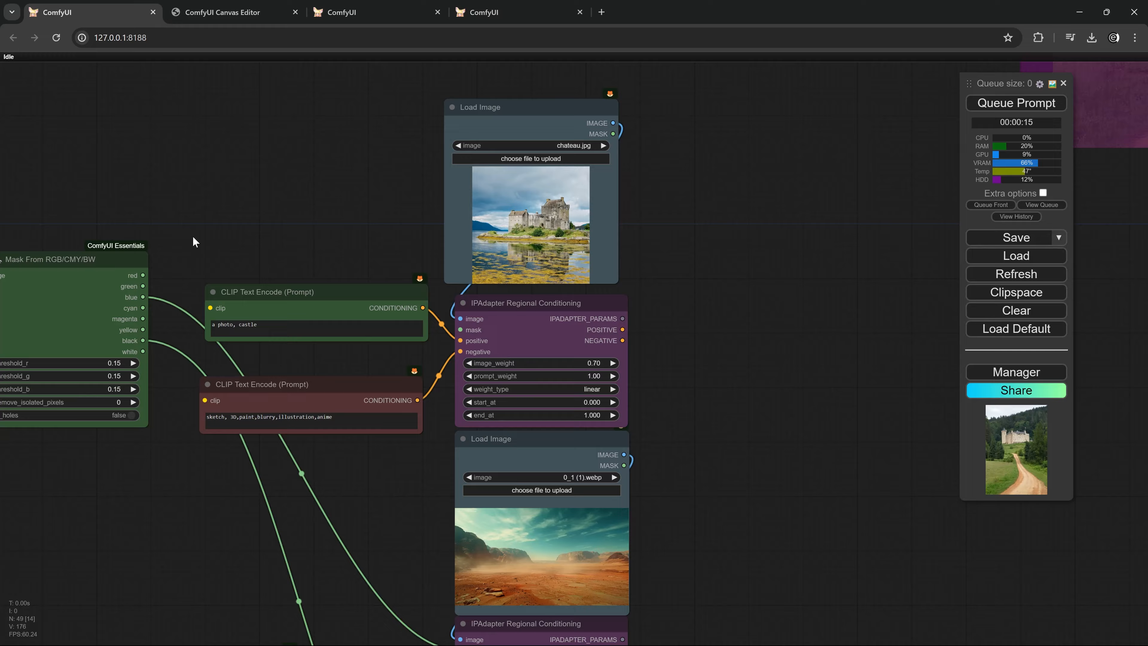
Connect the red output of Mask From RGB/CMY/BW to the mask input of the chateau.jpg IPAdapter Regional Conditioning node
{"action": "left_click_drag", "start_coordinate": [194, 236], "coordinate": [391, 161]}
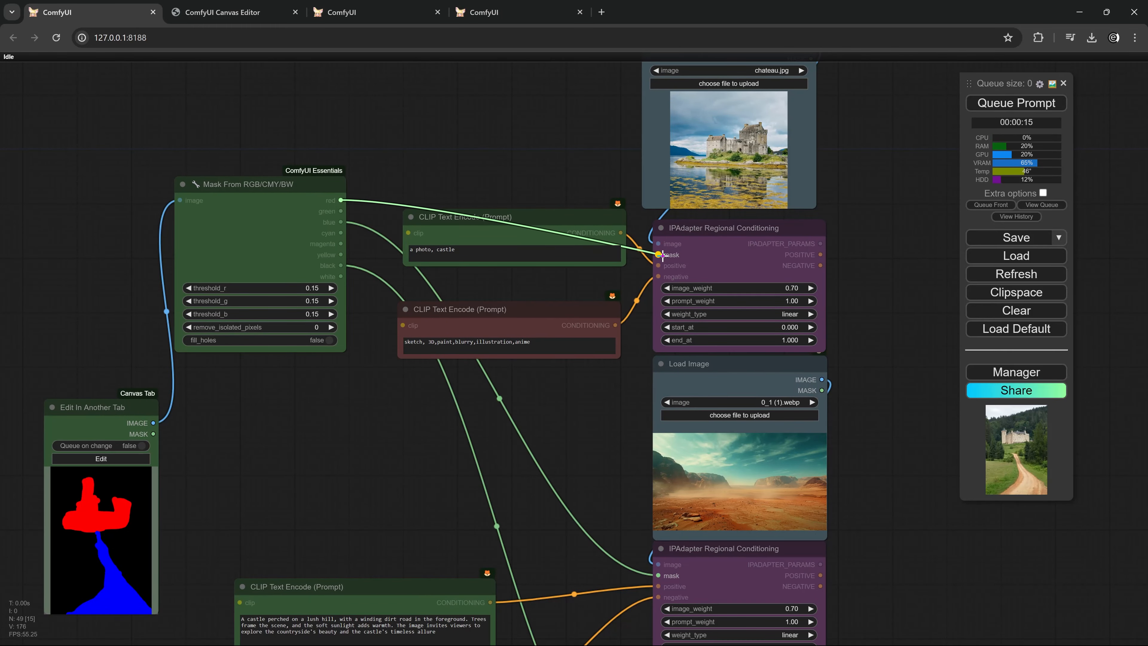
{"action": "left_click_drag", "start_coordinate": [570, 212], "coordinate": [535, 243]}
{"action": "scroll", "coordinate": [726, 218], "scroll_direction": "up", "scroll_amount": 7}
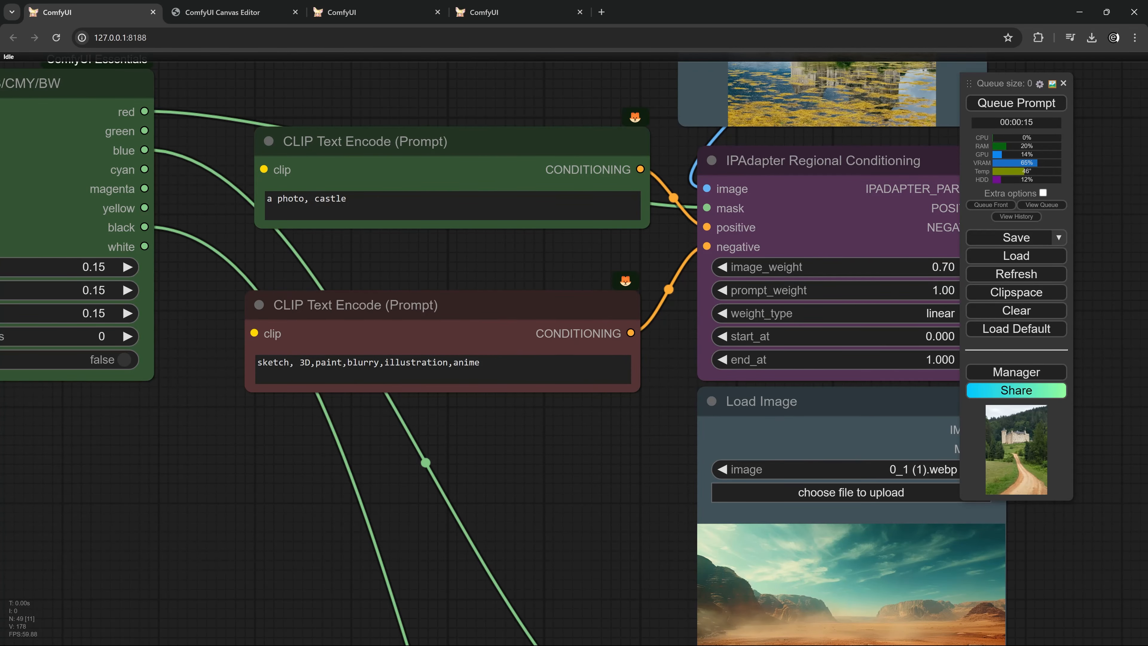
{"action": "scroll", "coordinate": [451, 301], "scroll_direction": "down", "scroll_amount": 9}
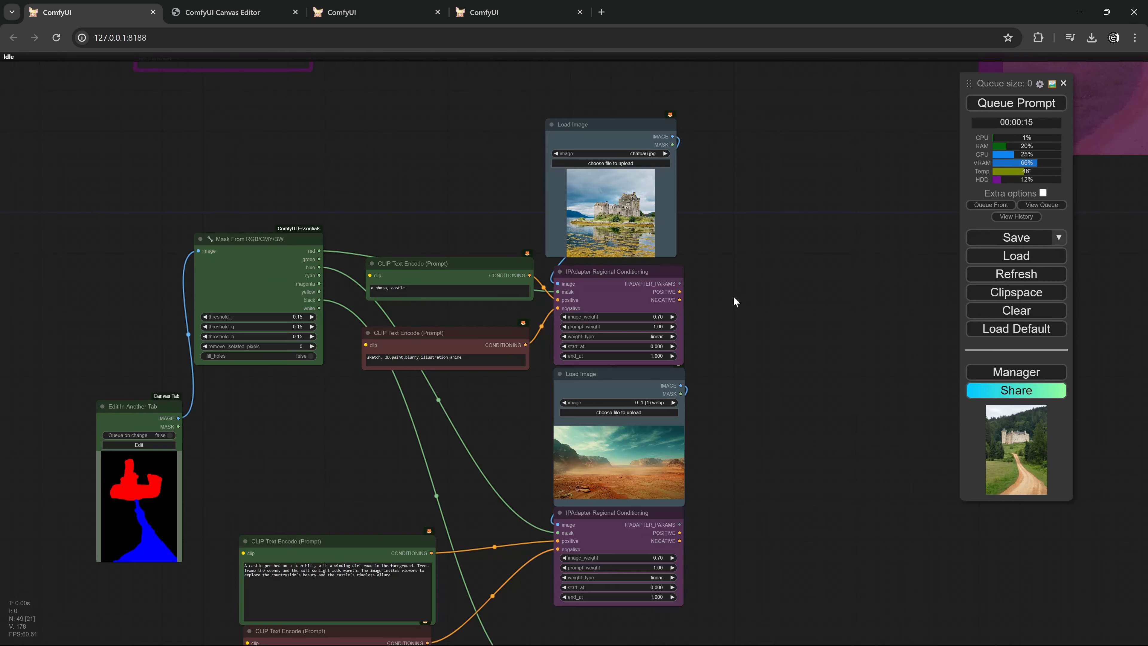
Copy both Conditioning Multi Combine nodes from the COMBINE group of the bypassed reference workflow
{"action": "left_click_drag", "start_coordinate": [748, 334], "coordinate": [643, 249]}
{"action": "scroll", "coordinate": [643, 249], "scroll_direction": "down", "scroll_amount": 2}
{"action": "left_click_drag", "start_coordinate": [539, 520], "coordinate": [544, 560]}
{"action": "left_click_drag", "start_coordinate": [408, 553], "coordinate": [547, 468]}
{"action": "left_click_drag", "start_coordinate": [542, 559], "coordinate": [542, 590]}
{"action": "left_click_drag", "start_coordinate": [689, 321], "coordinate": [623, 420]}
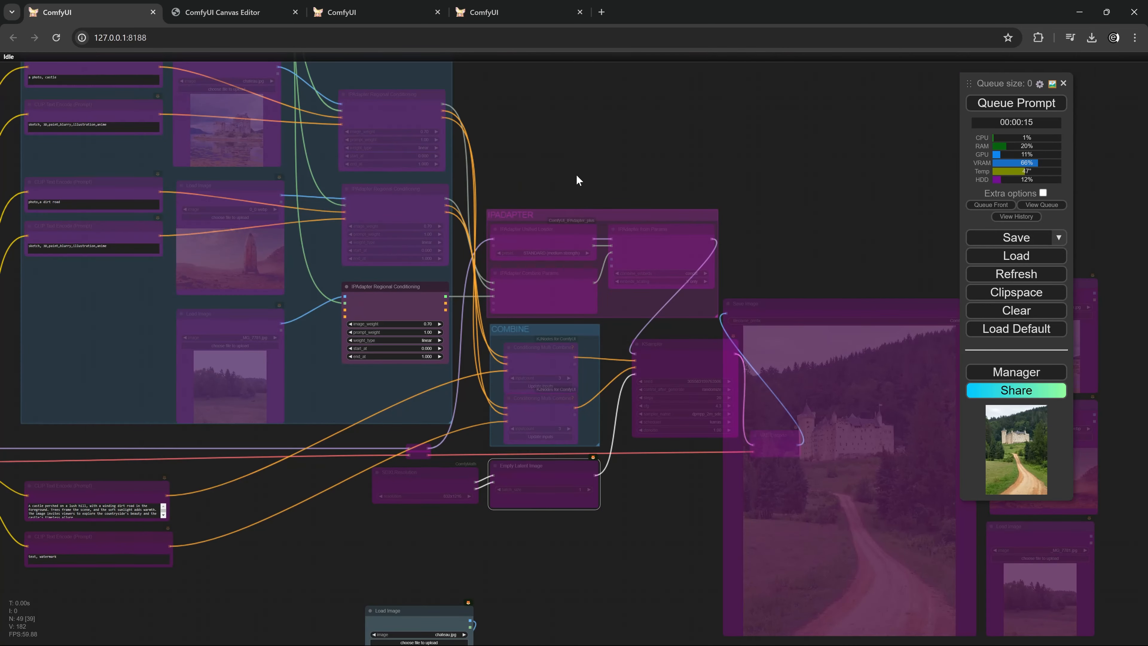
{"action": "left_click_drag", "start_coordinate": [577, 180], "coordinate": [649, 251]}
{"action": "scroll", "coordinate": [480, 185], "scroll_direction": "up", "scroll_amount": 5}
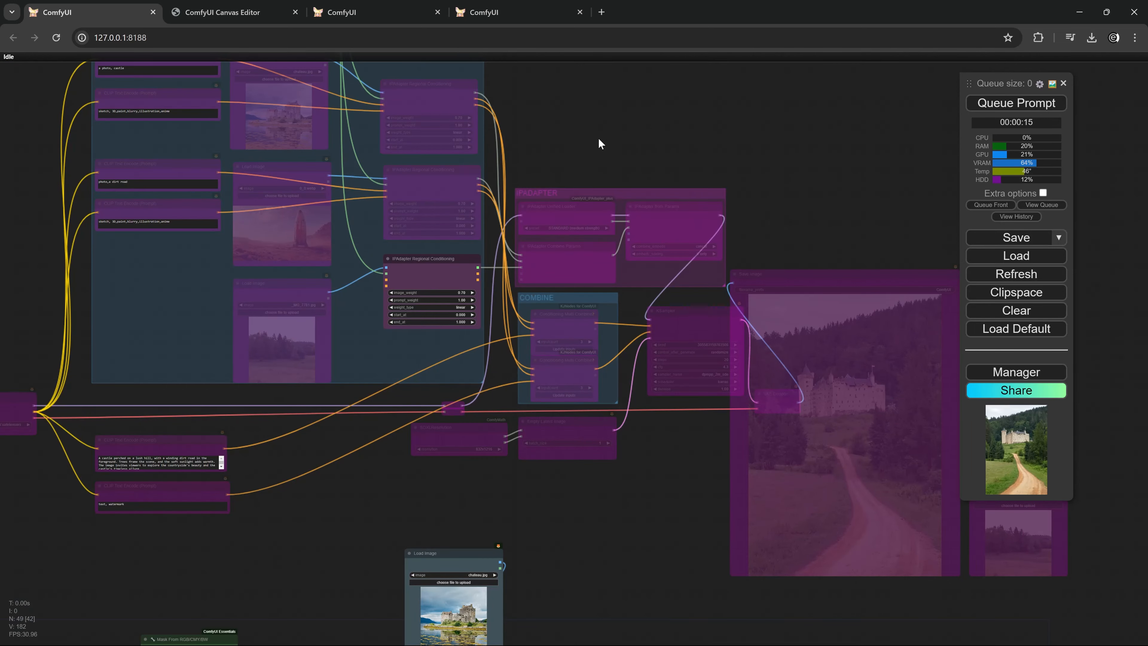
{"action": "left_click_drag", "start_coordinate": [592, 335], "coordinate": [563, 246]}
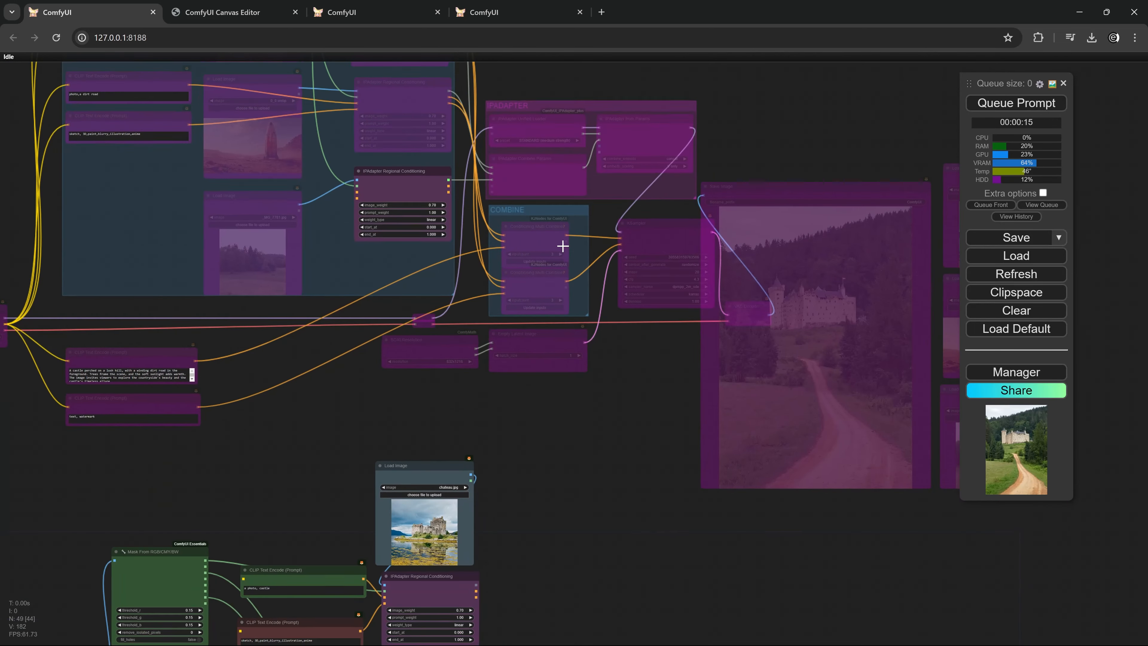
{"action": "scroll", "coordinate": [564, 243], "scroll_direction": "up", "scroll_amount": 9}
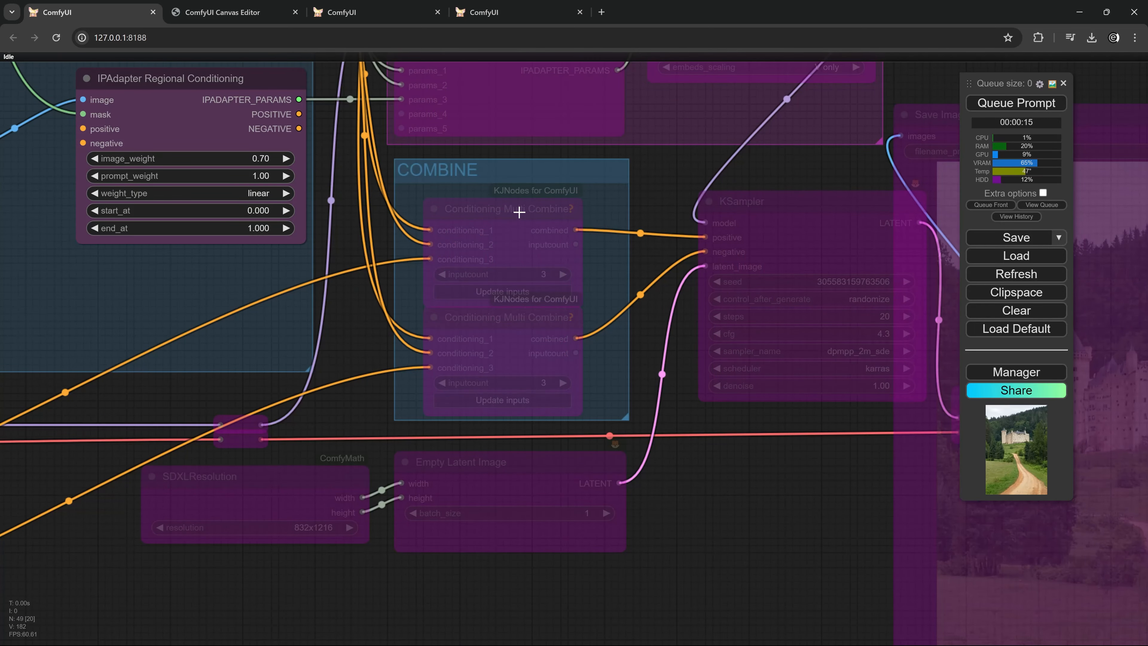
{"action": "scroll", "coordinate": [519, 212], "scroll_direction": "up", "scroll_amount": 3}
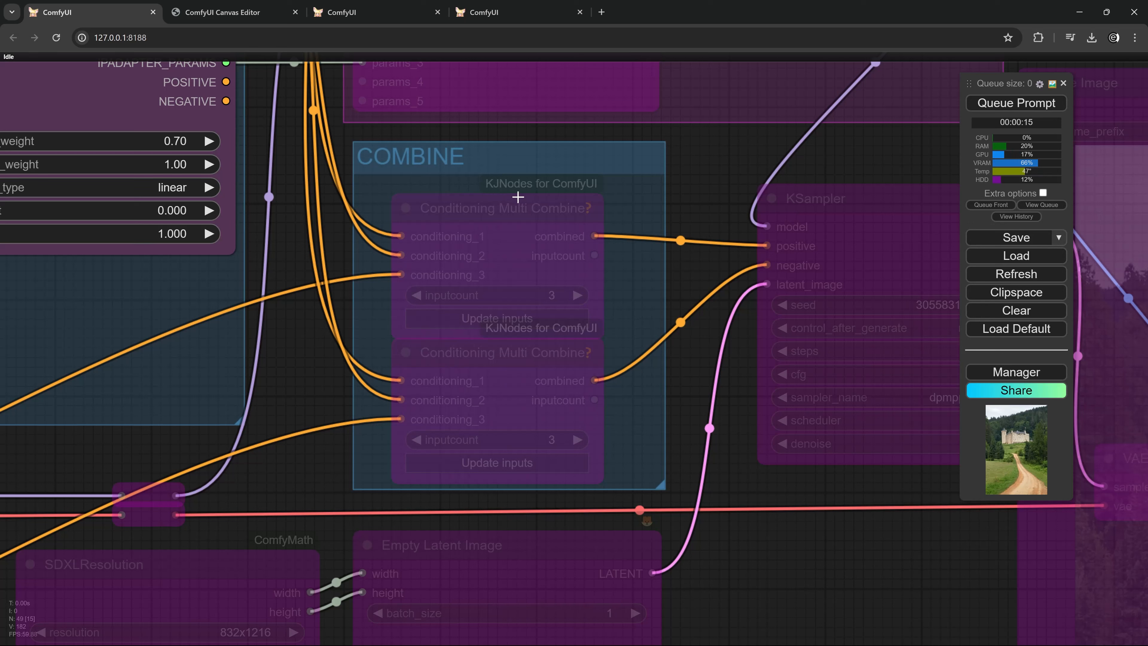
{"action": "left_click", "coordinate": [506, 214]}
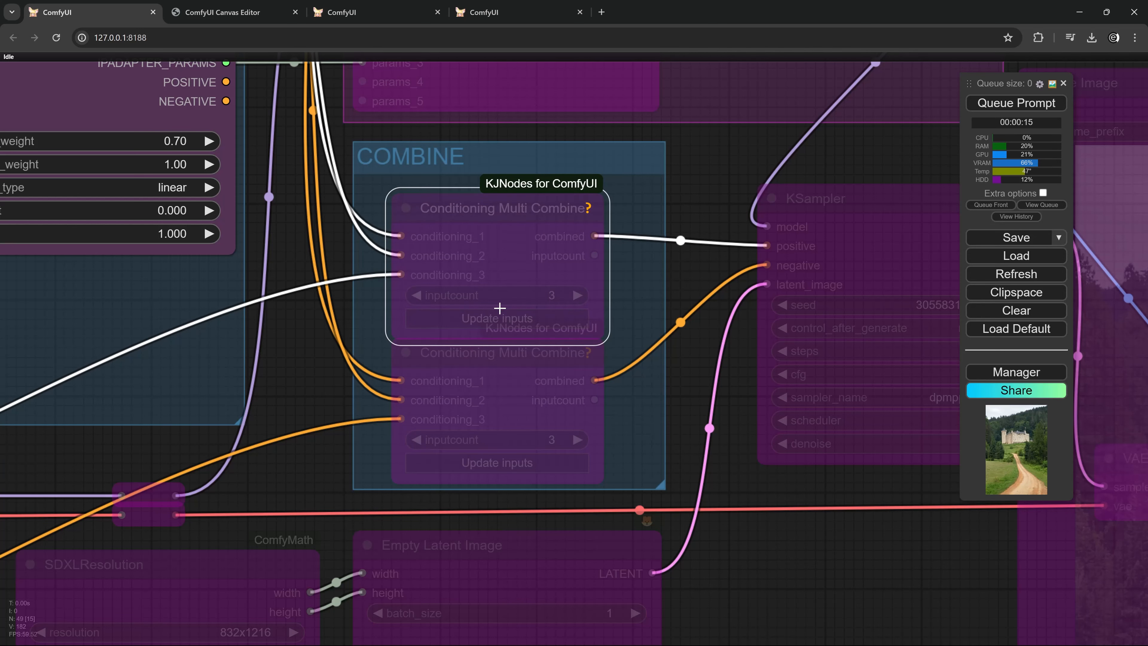
{"action": "left_click", "coordinate": [501, 354], "text": "shift"}
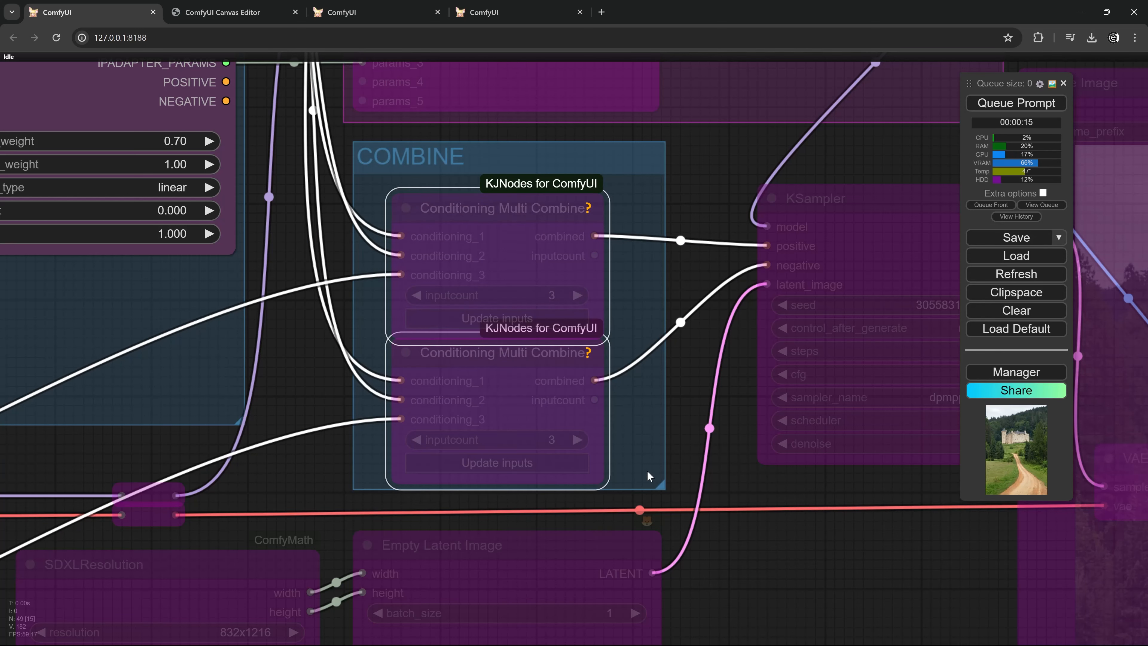
Paste the two Conditioning Multi Combine nodes beside the castle and desert IPAdapter nodes, remove their bypass and space them apart
{"action": "left_click_drag", "start_coordinate": [622, 435], "coordinate": [571, 138]}
{"action": "scroll", "coordinate": [567, 307], "scroll_direction": "down", "scroll_amount": 6}
{"action": "left_click_drag", "start_coordinate": [506, 462], "coordinate": [524, 169]}
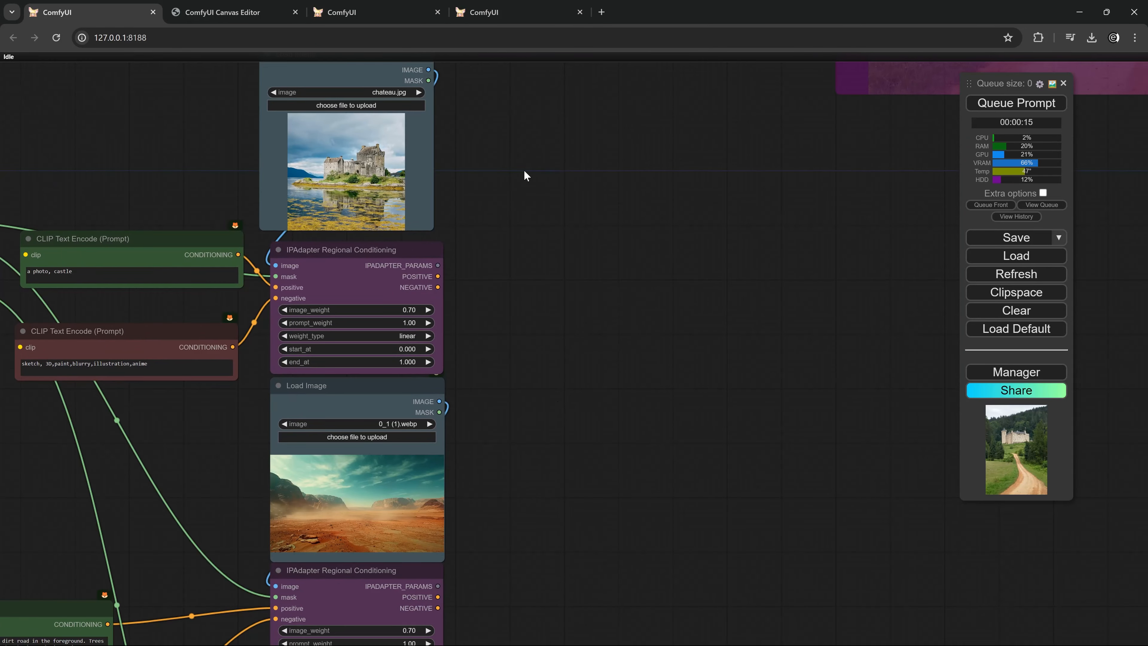
{"action": "key", "text": "ctrl+v"}
{"action": "key", "text": "ctrl+b"}
{"action": "left_click_drag", "start_coordinate": [591, 408], "coordinate": [592, 364]}
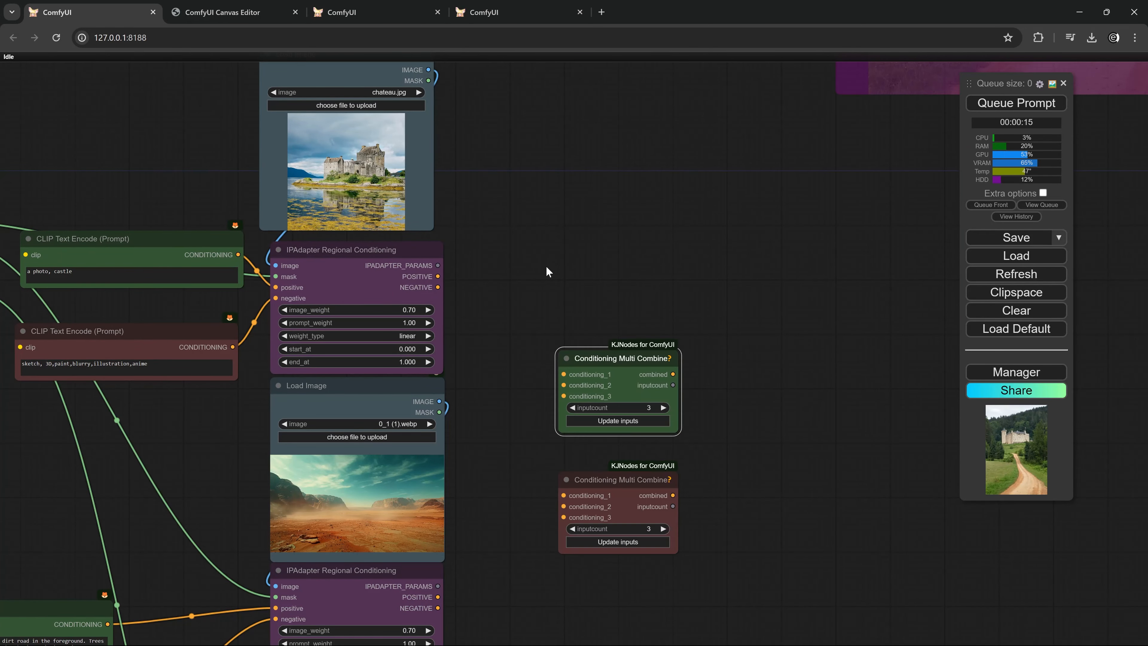
Connect the castle and desert regional nodes' POSITIVE outputs and the base positive prompt to conditioning_1, conditioning_2 and conditioning_3 of the green combine node
{"action": "scroll", "coordinate": [522, 308], "scroll_direction": "down", "scroll_amount": 2}
{"action": "left_click_drag", "start_coordinate": [521, 309], "coordinate": [525, 274]}
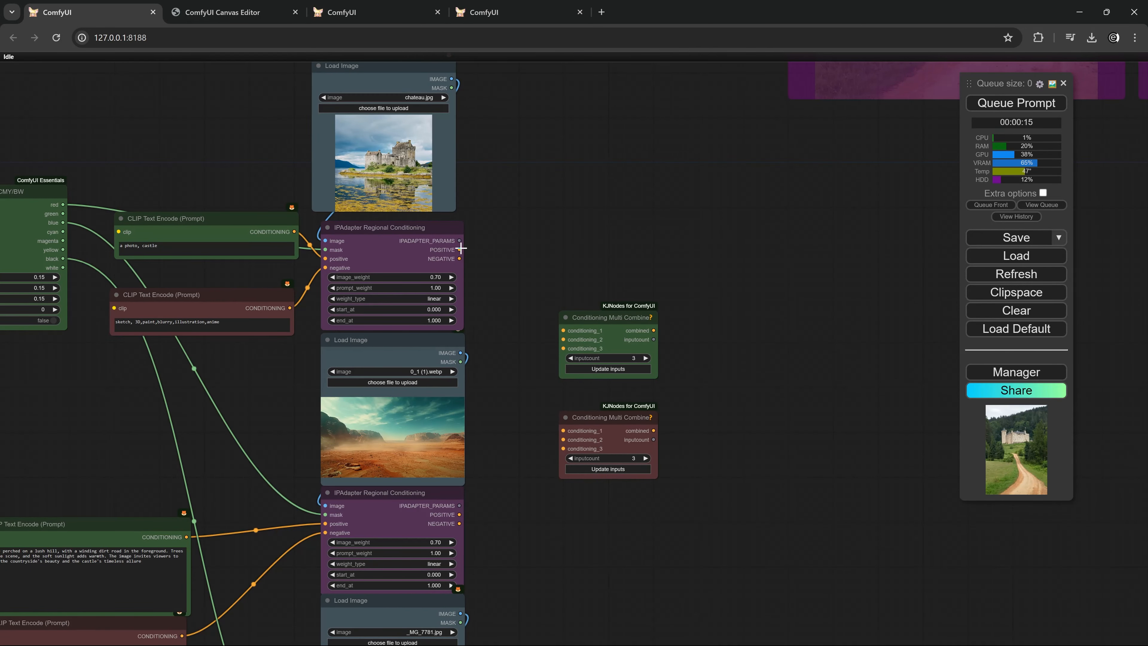
{"action": "left_click_drag", "start_coordinate": [460, 249], "coordinate": [561, 332]}
{"action": "left_click_drag", "start_coordinate": [459, 514], "coordinate": [563, 339]}
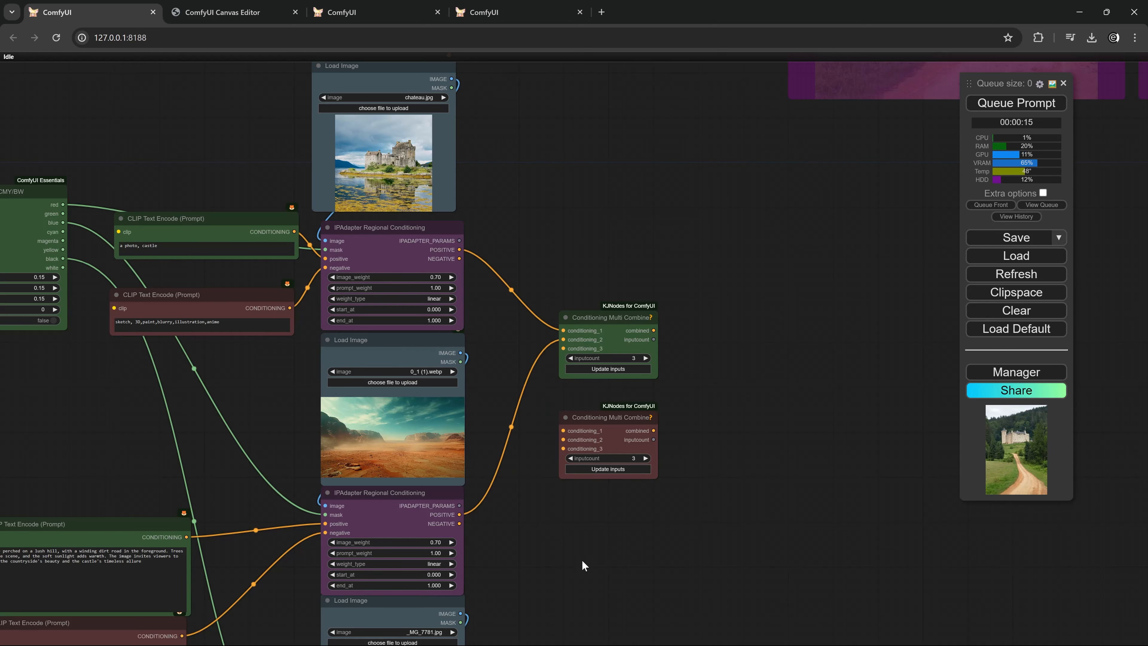
{"action": "left_click_drag", "start_coordinate": [585, 564], "coordinate": [597, 299]}
{"action": "scroll", "coordinate": [598, 408], "scroll_direction": "down", "scroll_amount": 6}
{"action": "left_click_drag", "start_coordinate": [616, 560], "coordinate": [605, 72]}
{"action": "scroll", "coordinate": [612, 287], "scroll_direction": "up", "scroll_amount": 3}
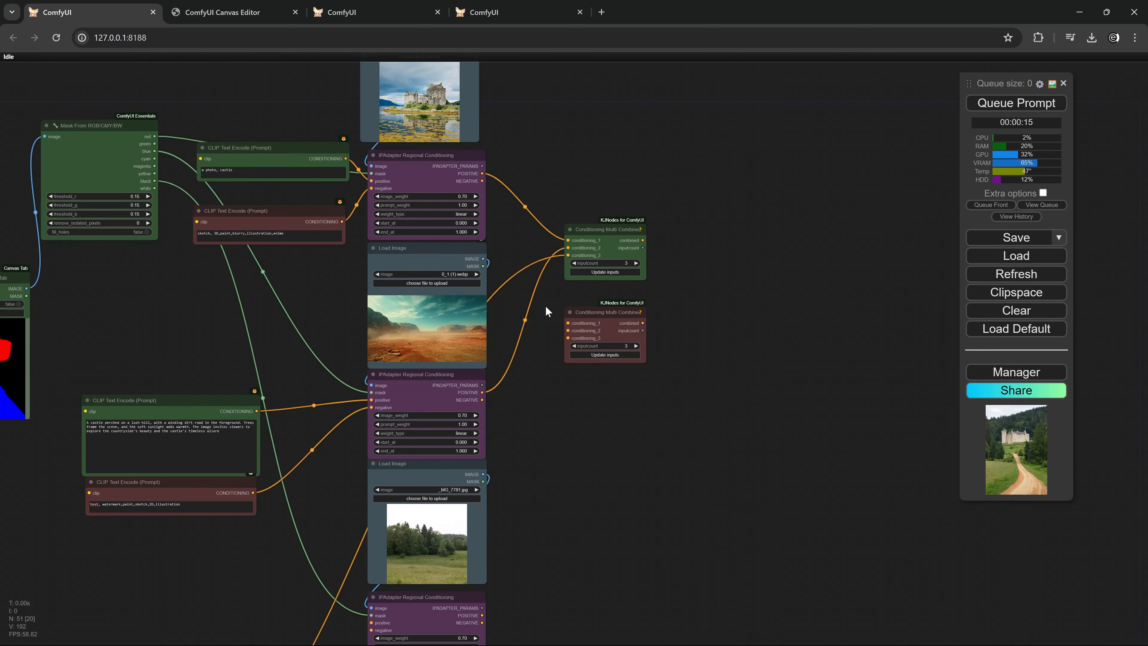
{"action": "scroll", "coordinate": [505, 237], "scroll_direction": "up", "scroll_amount": 2}
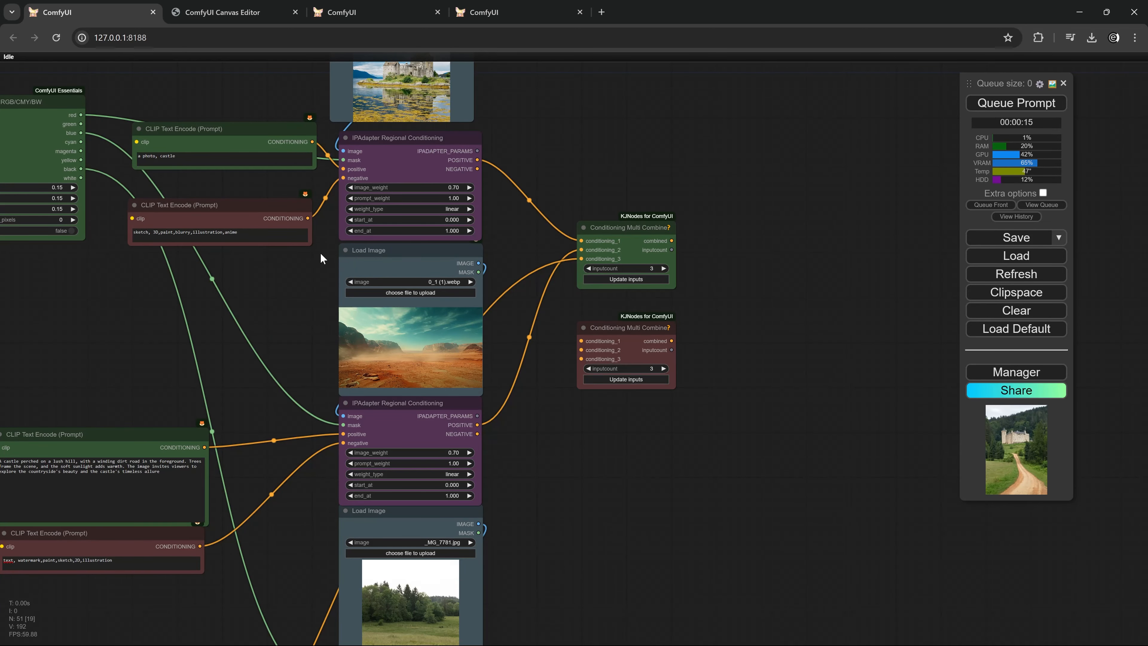
Connect the castle and desert NEGATIVE outputs and the base negative prompt to the red combine node's three inputs, and bring the green node closer to it
{"action": "left_click_drag", "start_coordinate": [478, 169], "coordinate": [581, 341]}
{"action": "left_click_drag", "start_coordinate": [554, 485], "coordinate": [554, 405]}
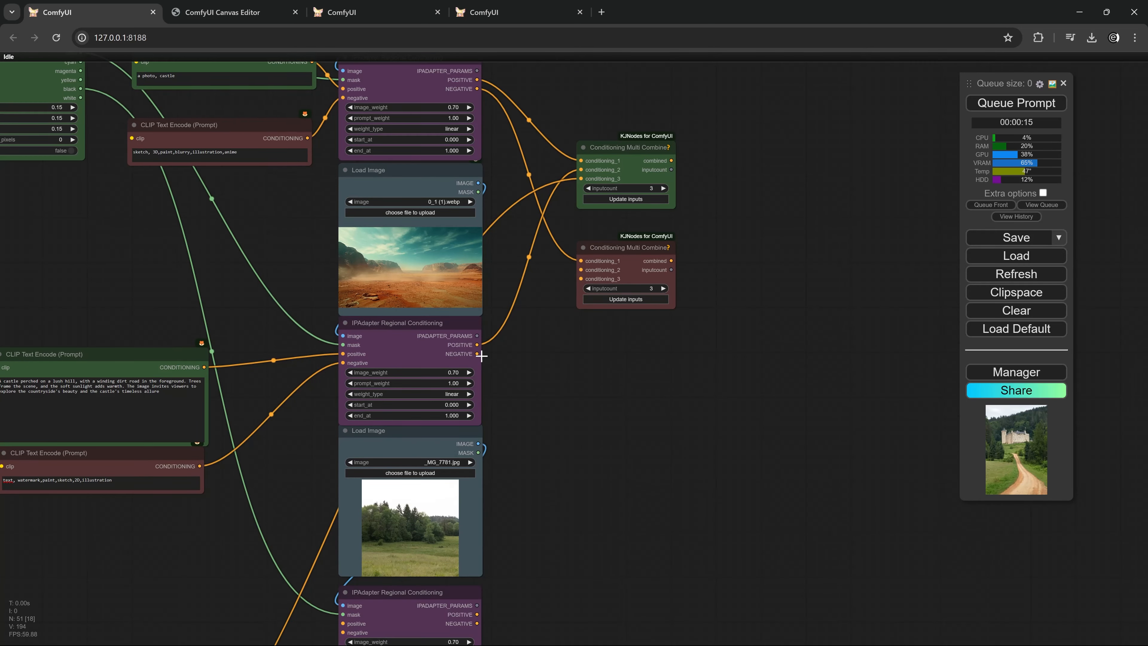
{"action": "left_click_drag", "start_coordinate": [477, 354], "coordinate": [581, 270]}
{"action": "left_click_drag", "start_coordinate": [569, 604], "coordinate": [563, 381]}
{"action": "scroll", "coordinate": [563, 381], "scroll_direction": "down", "scroll_amount": 4}
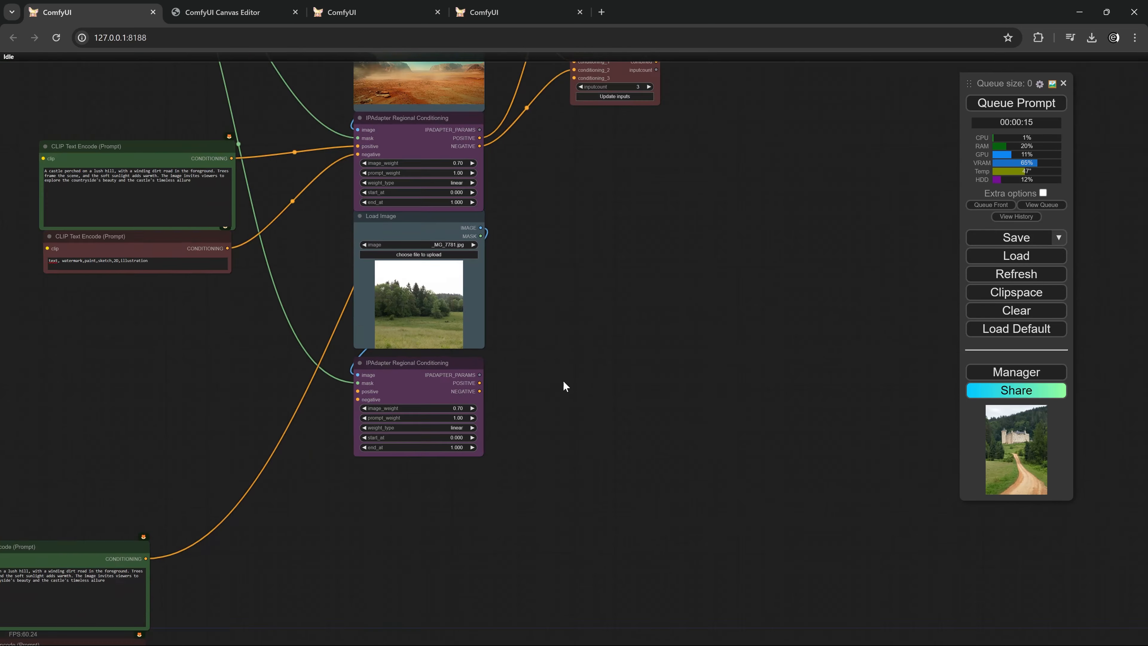
{"action": "left_click_drag", "start_coordinate": [574, 433], "coordinate": [560, 288]}
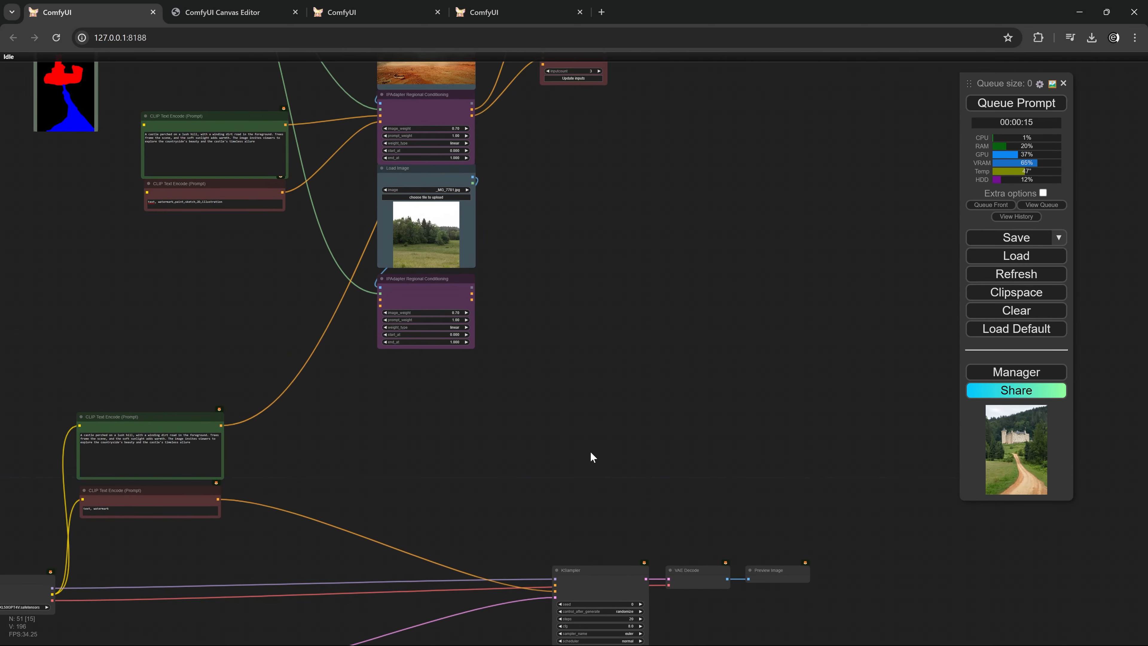
{"action": "left_click_drag", "start_coordinate": [554, 591], "coordinate": [543, 65]}
{"action": "left_click_drag", "start_coordinate": [549, 267], "coordinate": [500, 520]}
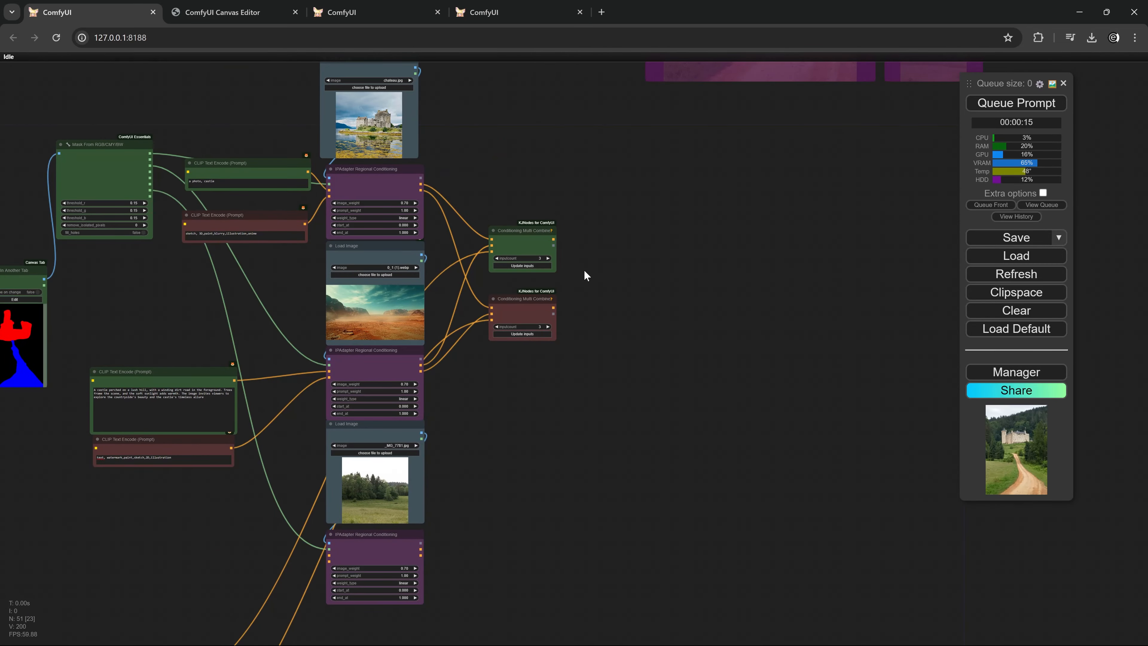
{"action": "left_click_drag", "start_coordinate": [584, 270], "coordinate": [577, 329]}
{"action": "left_click_drag", "start_coordinate": [525, 285], "coordinate": [523, 300]}
Un-bypass and copy the IPADAPTER group's IPAdapter Unified Loader, IPAdapter Combine Params and IPAdapter from Params nodes
{"action": "left_click_drag", "start_coordinate": [572, 87], "coordinate": [601, 493]}
{"action": "scroll", "coordinate": [532, 162], "scroll_direction": "up", "scroll_amount": 9}
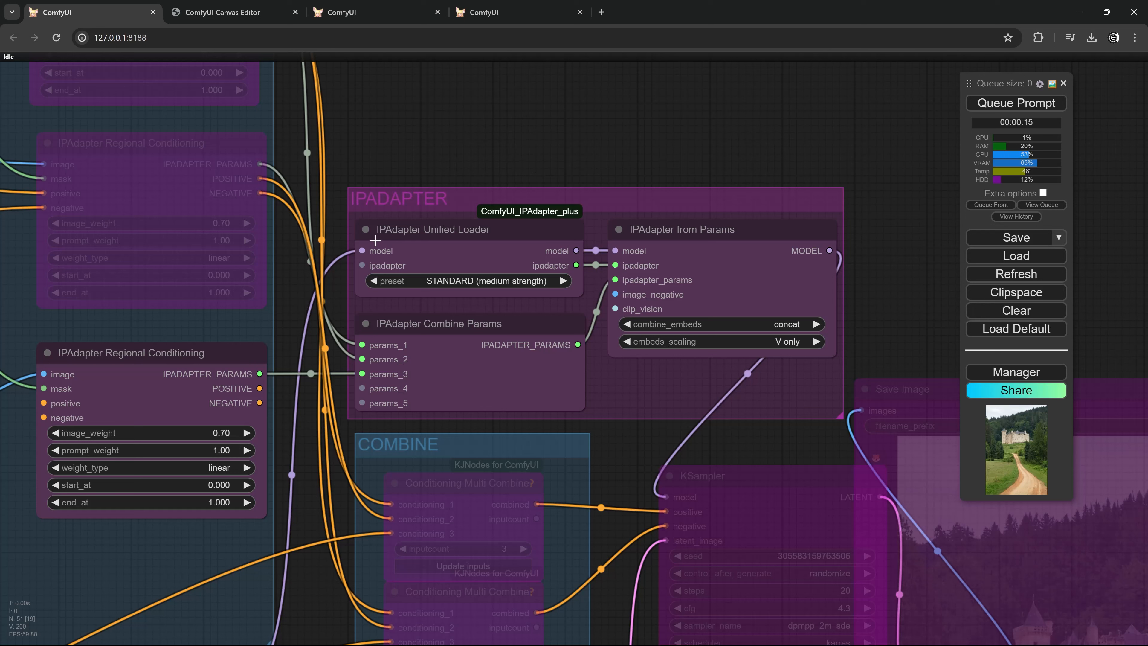
{"action": "left_click", "coordinate": [496, 234]}
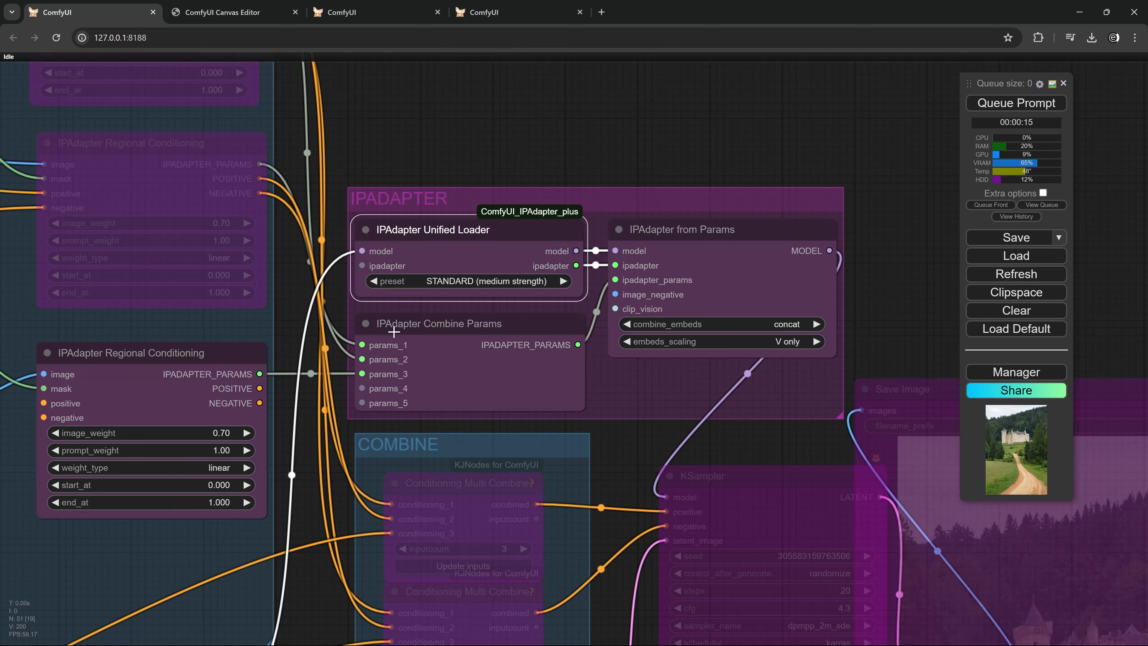
{"action": "left_click", "coordinate": [193, 146]}
{"action": "left_click_drag", "start_coordinate": [452, 123], "coordinate": [492, 246]}
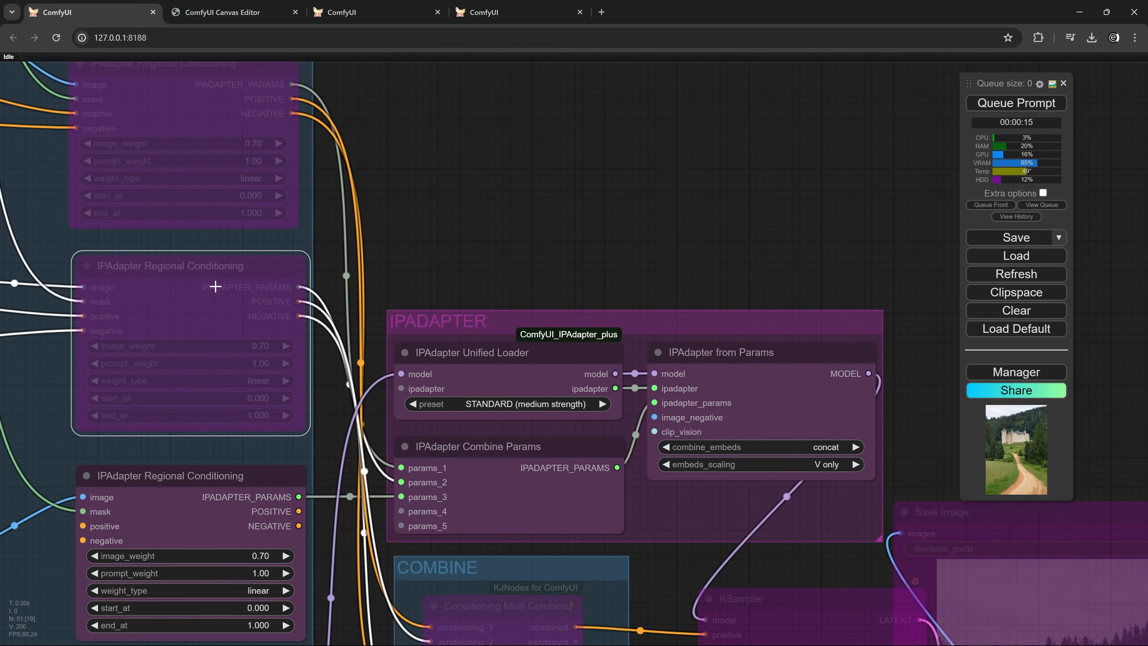
{"action": "scroll", "coordinate": [498, 276], "scroll_direction": "down", "scroll_amount": 5}
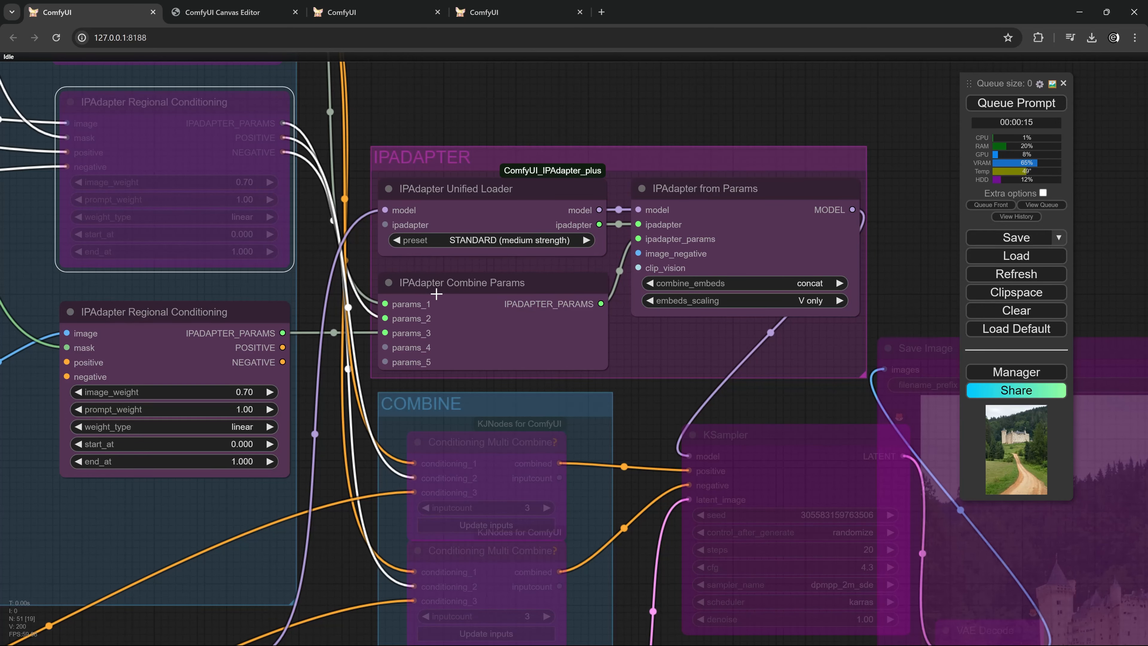
{"action": "left_click", "coordinate": [473, 290]}
{"action": "left_click", "coordinate": [524, 187], "text": "ctrl"}
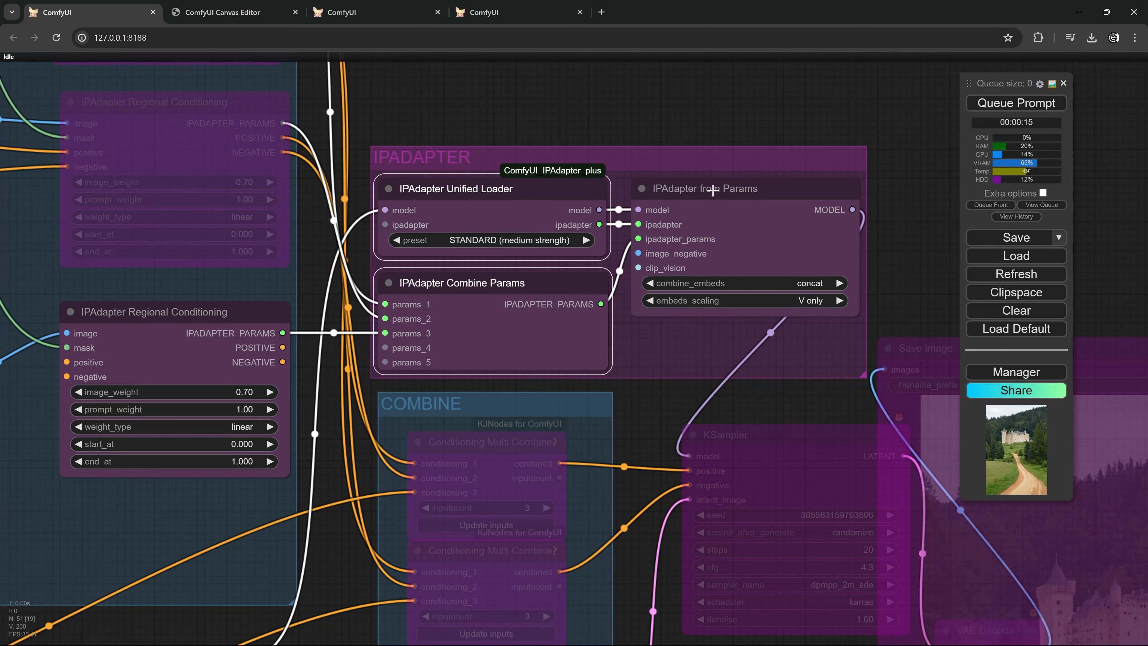
{"action": "left_click", "coordinate": [713, 190], "text": "ctrl"}
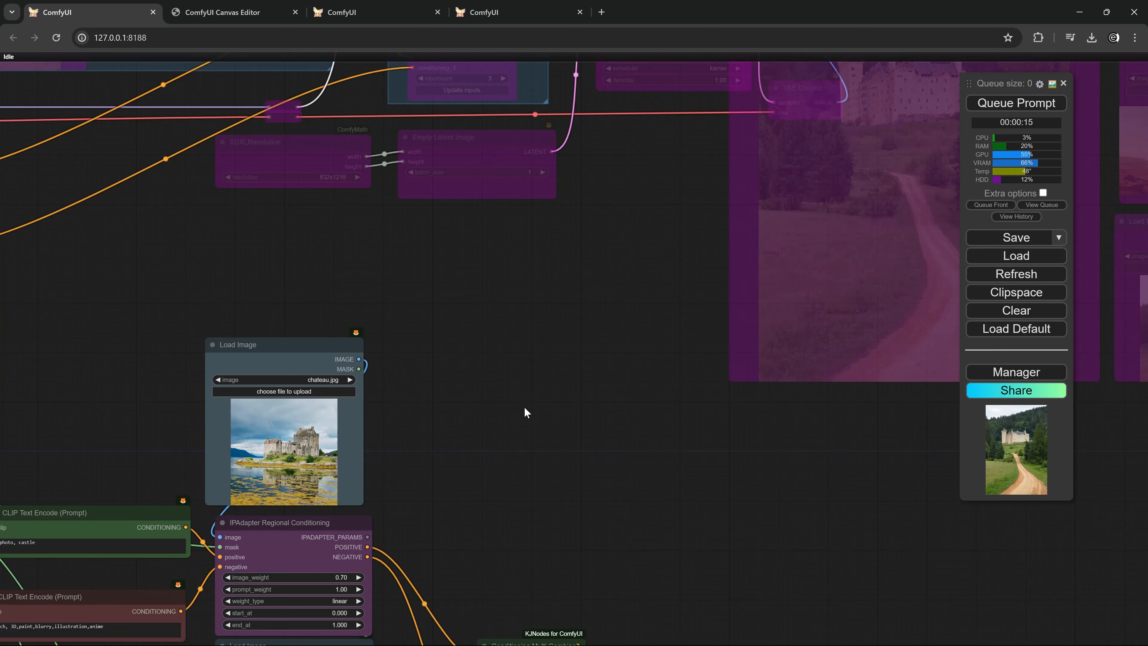
Paste the three copied IPAdapter nodes in the empty space beyond the new Conditioning Multi Combine nodes
{"action": "left_click_drag", "start_coordinate": [638, 342], "coordinate": [526, 289]}
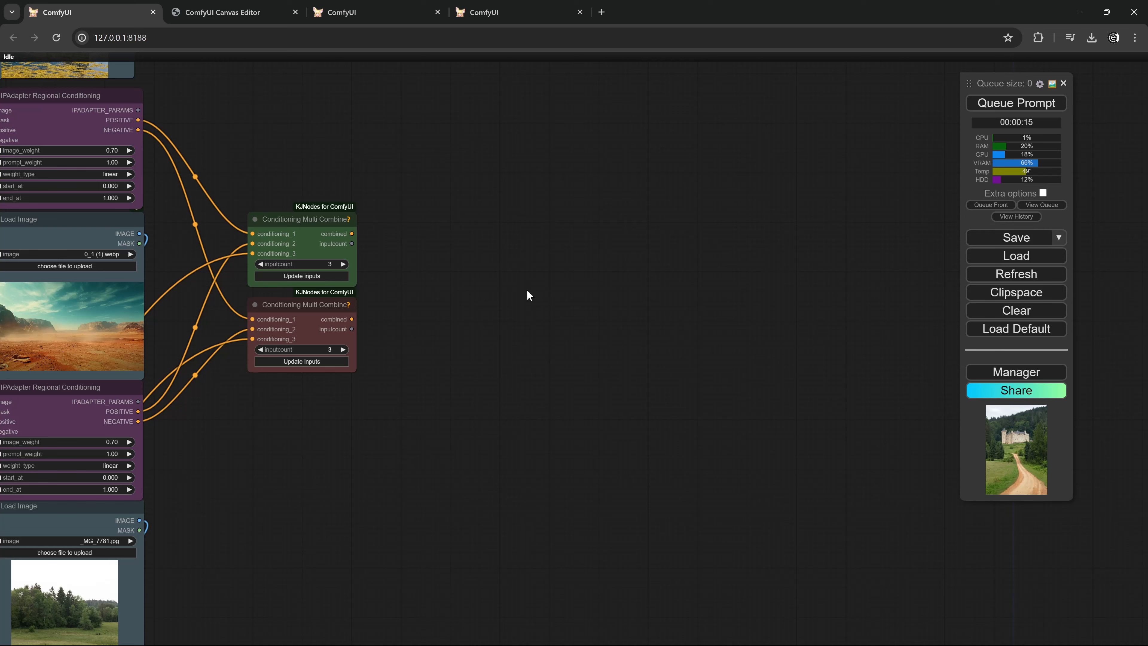
{"action": "key", "text": "ctrl+v"}
{"action": "left_click_drag", "start_coordinate": [560, 254], "coordinate": [530, 246]}
{"action": "left_click", "coordinate": [397, 232]}
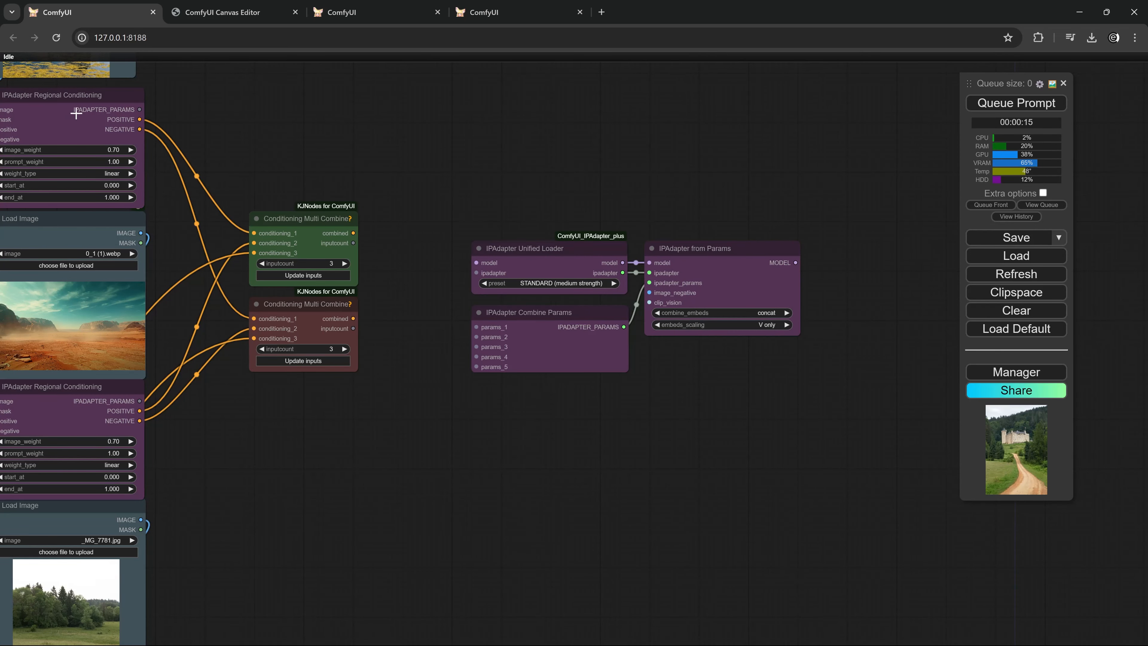
Connect the IPADAPTER_PARAMS outputs of the castle, desert and _MG_7781.jpg regional nodes to params_1, params_2 and params_3 of IPAdapter Combine Params
{"action": "scroll", "coordinate": [267, 121], "scroll_direction": "down", "scroll_amount": 1}
{"action": "left_click_drag", "start_coordinate": [264, 121], "coordinate": [386, 135]}
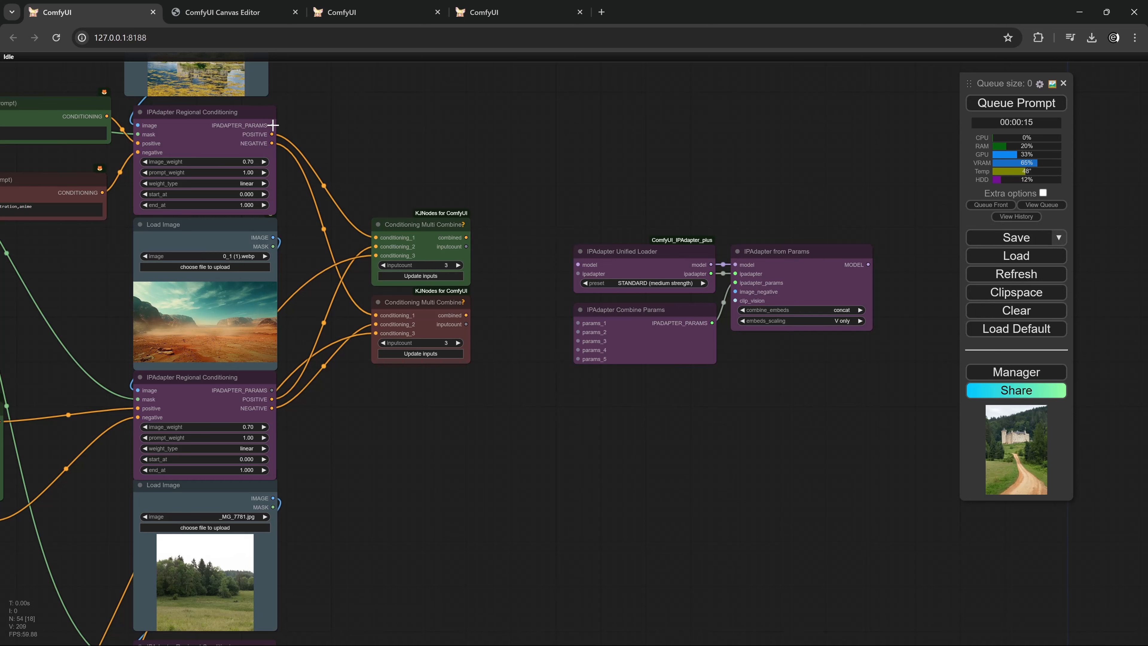
{"action": "left_click_drag", "start_coordinate": [273, 125], "coordinate": [577, 321]}
{"action": "left_click_drag", "start_coordinate": [272, 391], "coordinate": [579, 332]}
{"action": "left_click_drag", "start_coordinate": [486, 464], "coordinate": [501, 299]}
{"action": "left_click_drag", "start_coordinate": [288, 494], "coordinate": [594, 175]}
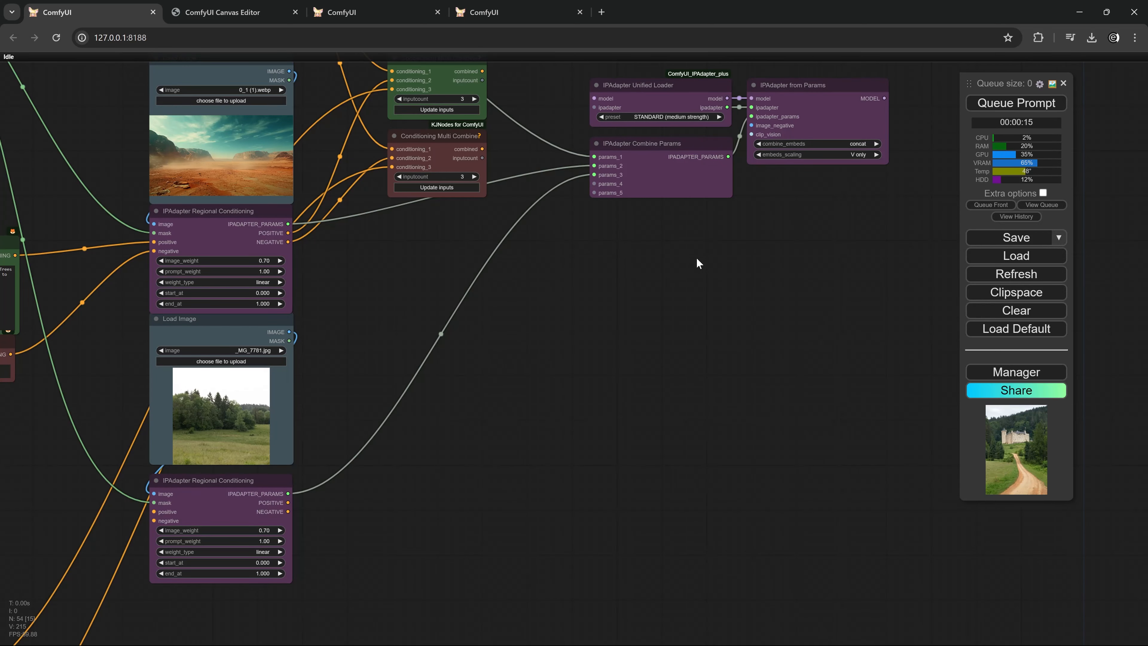
Detach the checkpoint's model link from the KSampler and route it through a new reroute node into IPAdapter Unified Loader's model input
{"action": "left_click_drag", "start_coordinate": [696, 258], "coordinate": [511, 451]}
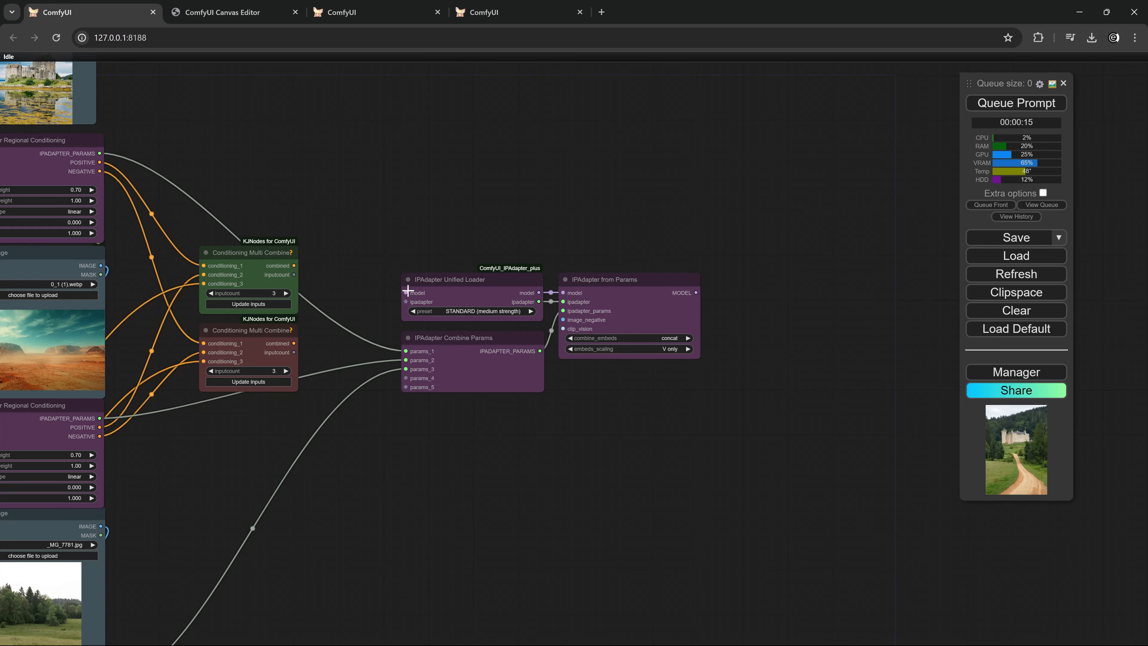
{"action": "scroll", "coordinate": [410, 303], "scroll_direction": "down", "scroll_amount": 5}
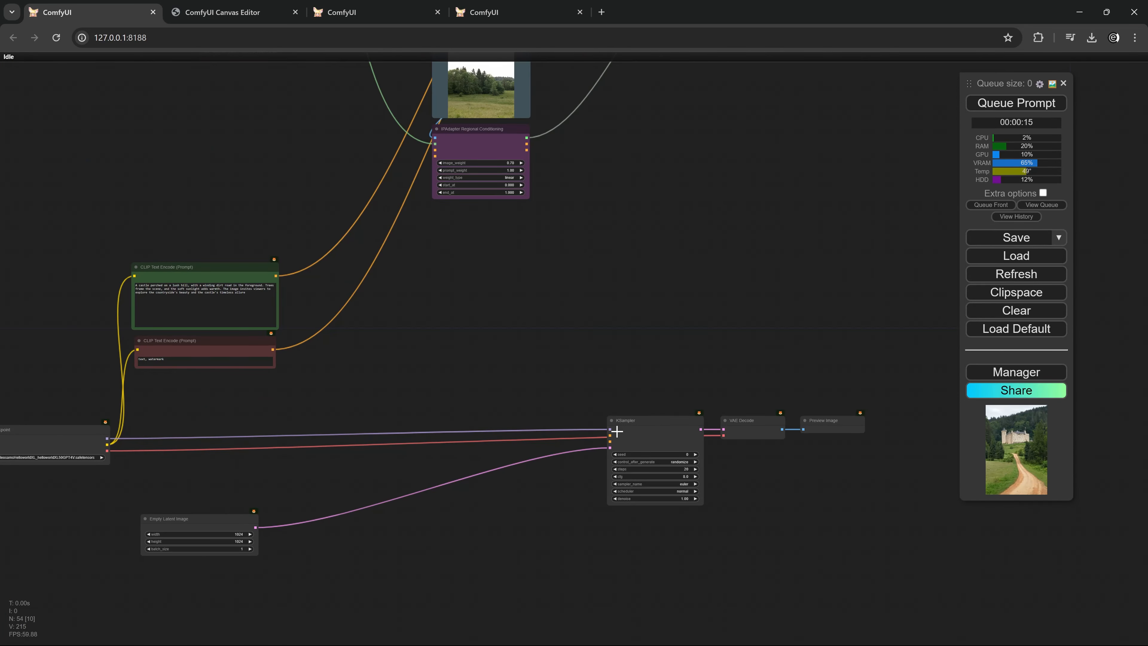
{"action": "left_click_drag", "start_coordinate": [613, 430], "coordinate": [607, 198]}
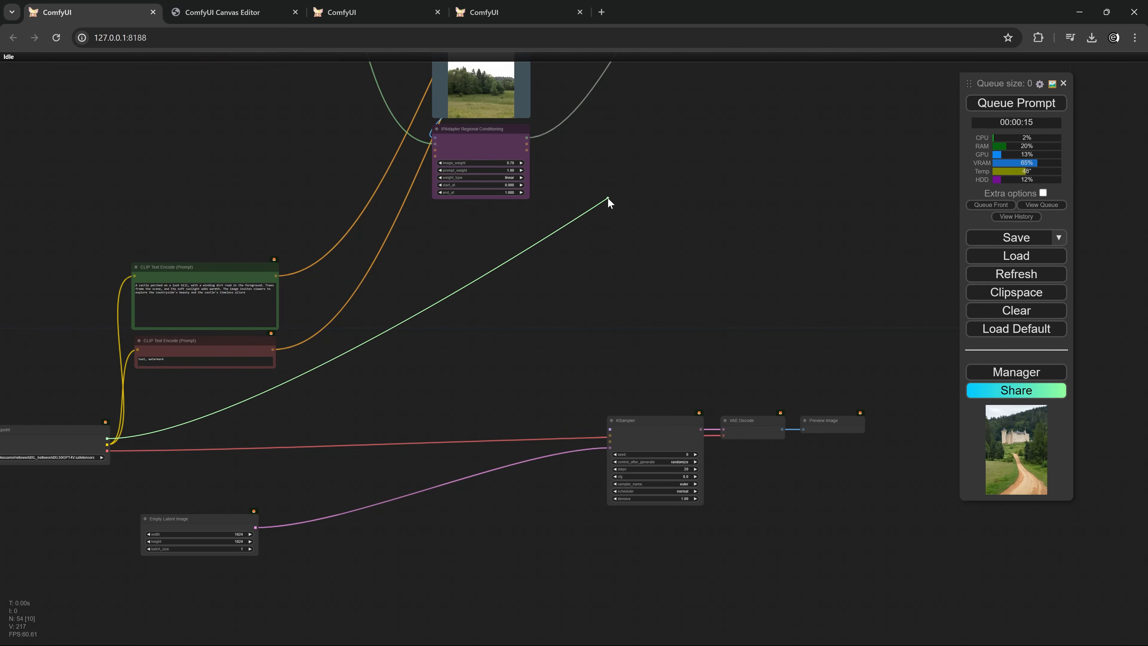
{"action": "left_click", "coordinate": [621, 230]}
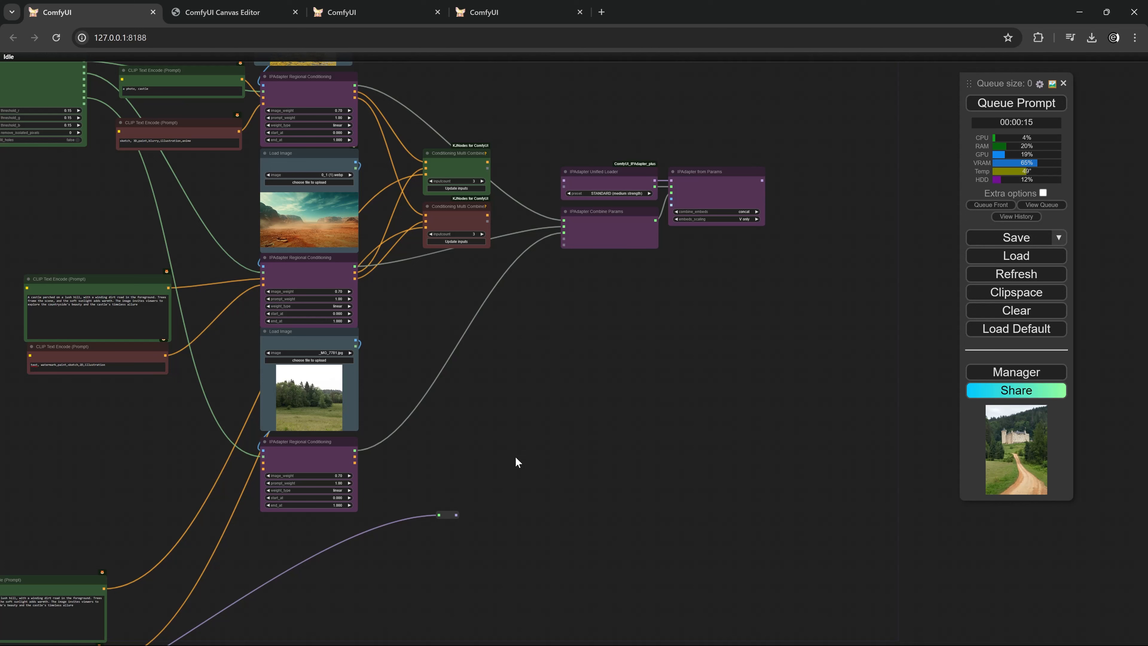
{"action": "scroll", "coordinate": [727, 265], "scroll_direction": "down", "scroll_amount": 3}
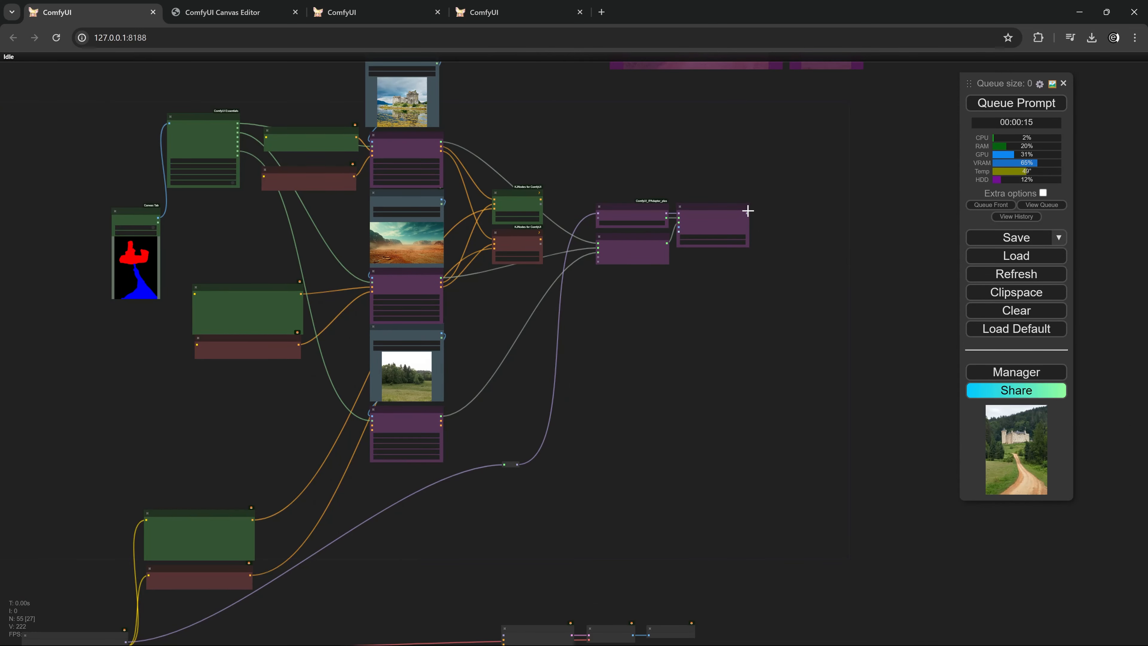
Move the IPAdapter from Params node below IPAdapter Combine Params and connect its MODEL output to the KSampler's model input
{"action": "left_click_drag", "start_coordinate": [748, 211], "coordinate": [681, 361]}
{"action": "scroll", "coordinate": [606, 300], "scroll_direction": "down", "scroll_amount": 3}
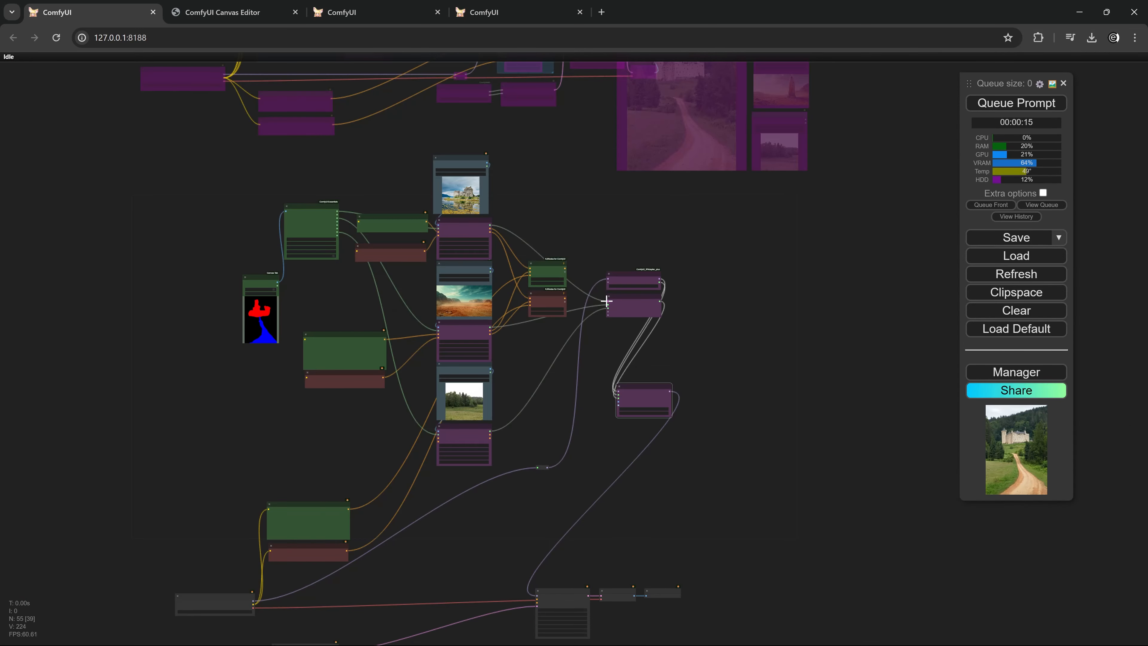
{"action": "left_click_drag", "start_coordinate": [685, 273], "coordinate": [576, 359]}
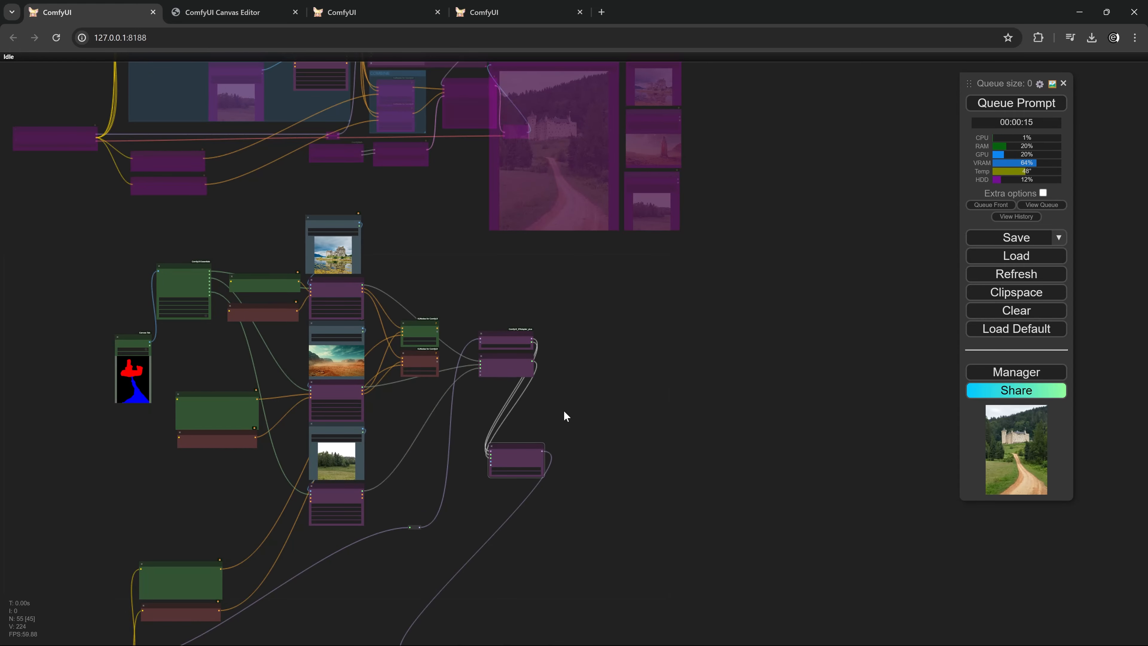
{"action": "scroll", "coordinate": [564, 410], "scroll_direction": "up", "scroll_amount": 10}
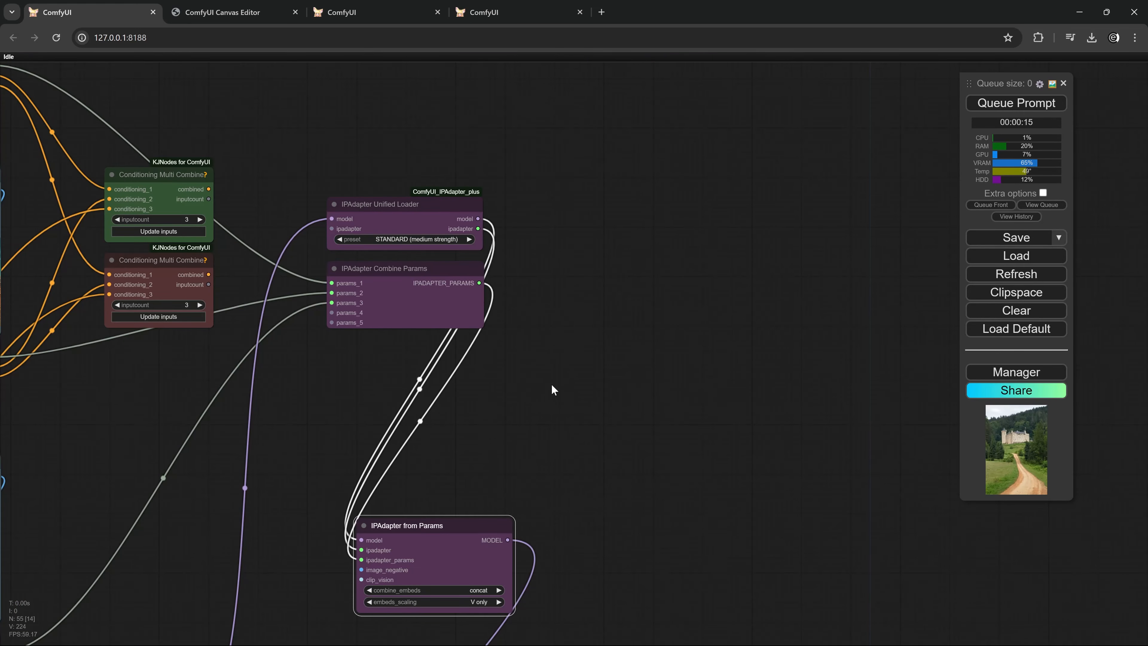
Set the KSampler to 30 steps, cfg 6.0, sampler dpmpp_2m and scheduler karras
{"action": "scroll", "coordinate": [552, 387], "scroll_direction": "down", "scroll_amount": 3}
{"action": "left_click_drag", "start_coordinate": [571, 468], "coordinate": [541, 176]}
{"action": "left_click_drag", "start_coordinate": [530, 575], "coordinate": [691, 258]}
{"action": "scroll", "coordinate": [468, 380], "scroll_direction": "up", "scroll_amount": 7}
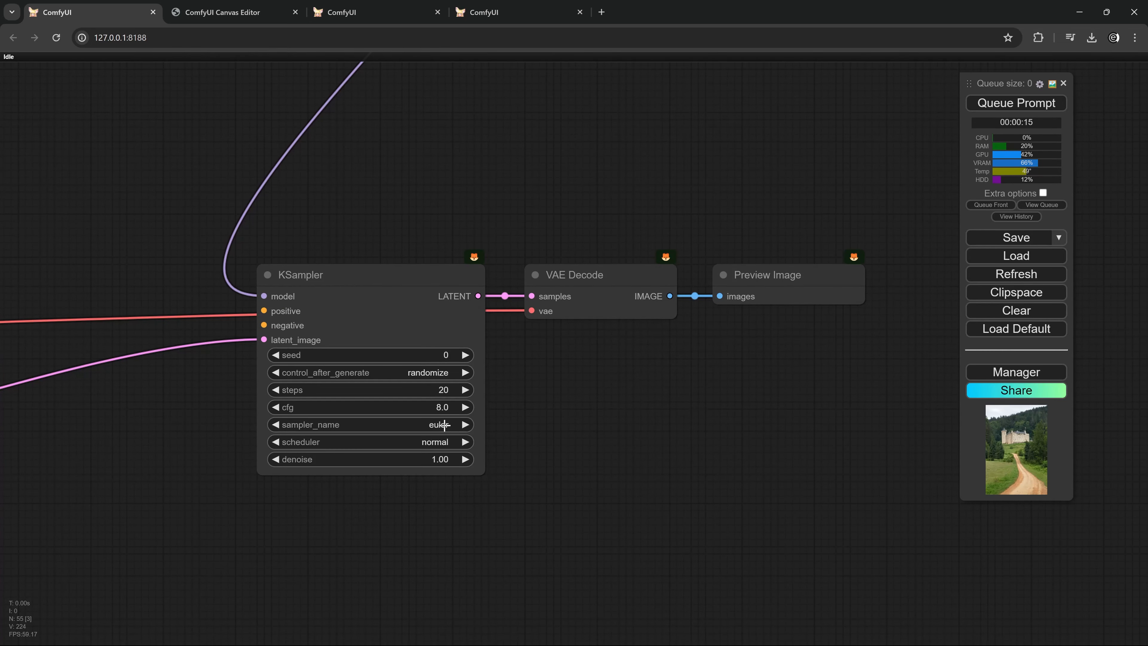
{"action": "left_click", "coordinate": [445, 426]}
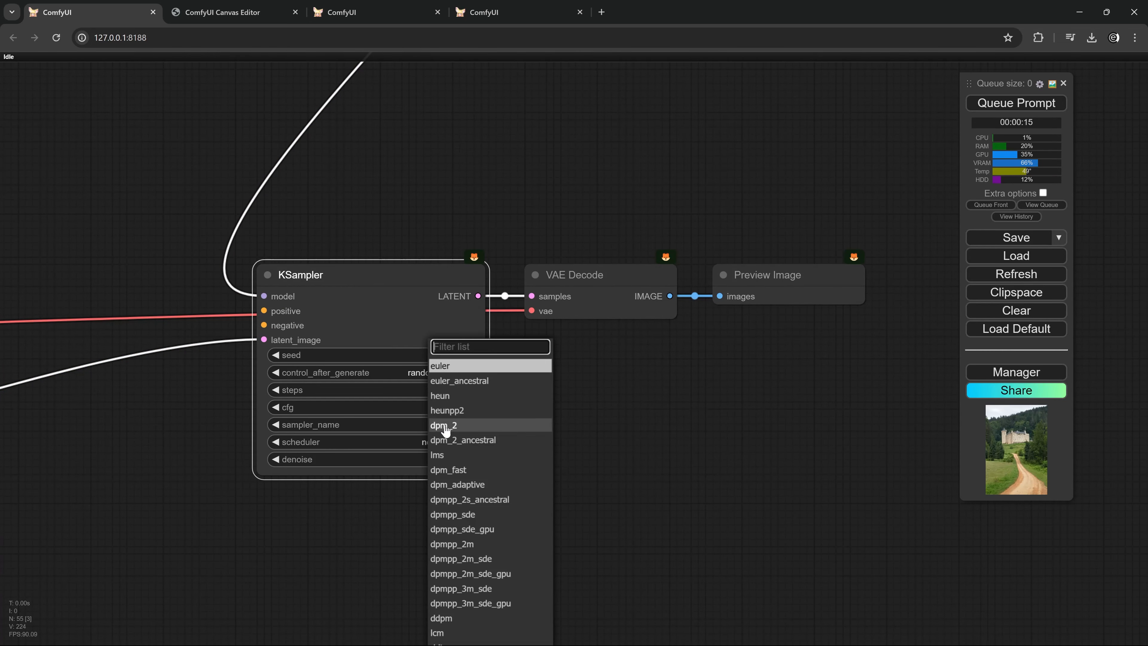
{"action": "left_click", "coordinate": [447, 545]}
{"action": "left_click", "coordinate": [436, 447]}
{"action": "left_click", "coordinate": [439, 459]}
Examine the desert and _MG_7781.jpg regional conditioning nodes, checking their settings and positive and negative connections
{"action": "scroll", "coordinate": [576, 181], "scroll_direction": "down", "scroll_amount": 8}
{"action": "left_click_drag", "start_coordinate": [577, 176], "coordinate": [592, 271]}
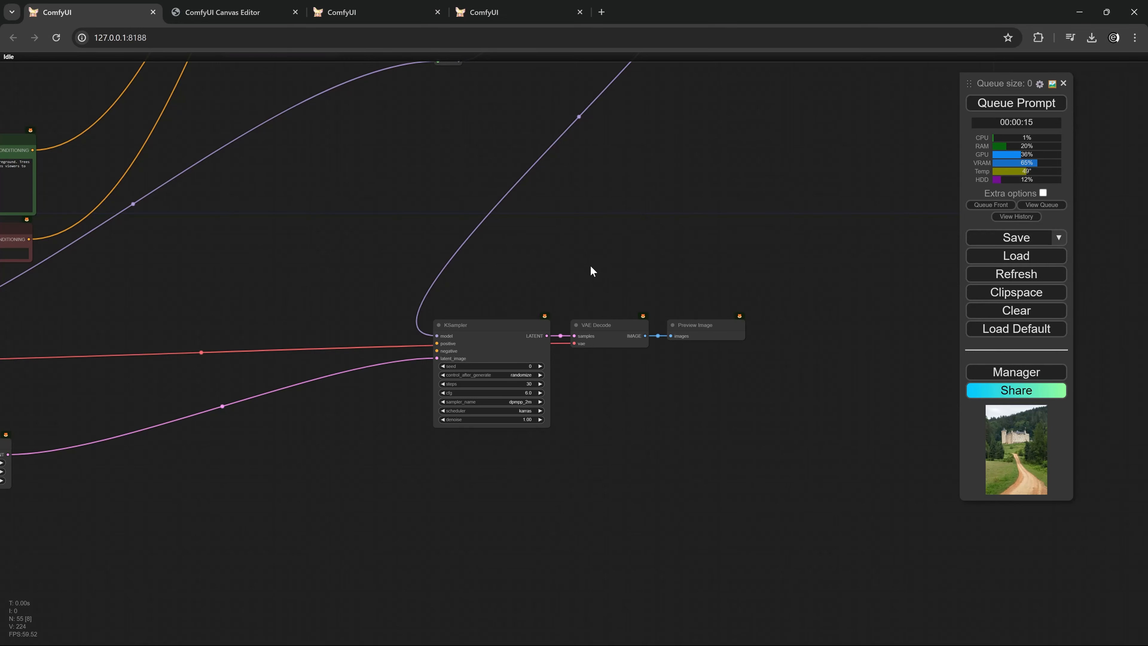
{"action": "left_click_drag", "start_coordinate": [515, 160], "coordinate": [616, 604]}
{"action": "scroll", "coordinate": [538, 280], "scroll_direction": "up", "scroll_amount": 1}
{"action": "scroll", "coordinate": [461, 305], "scroll_direction": "up", "scroll_amount": 3}
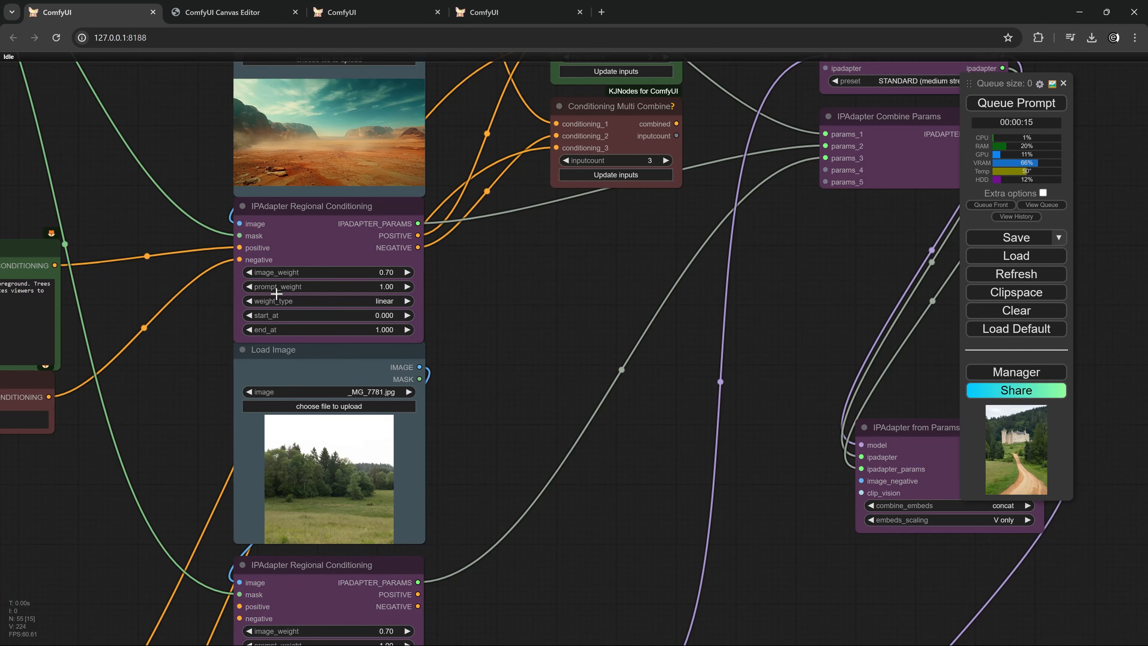
{"action": "scroll", "coordinate": [461, 300], "scroll_direction": "down", "scroll_amount": 4}
{"action": "left_click_drag", "start_coordinate": [455, 307], "coordinate": [624, 336]}
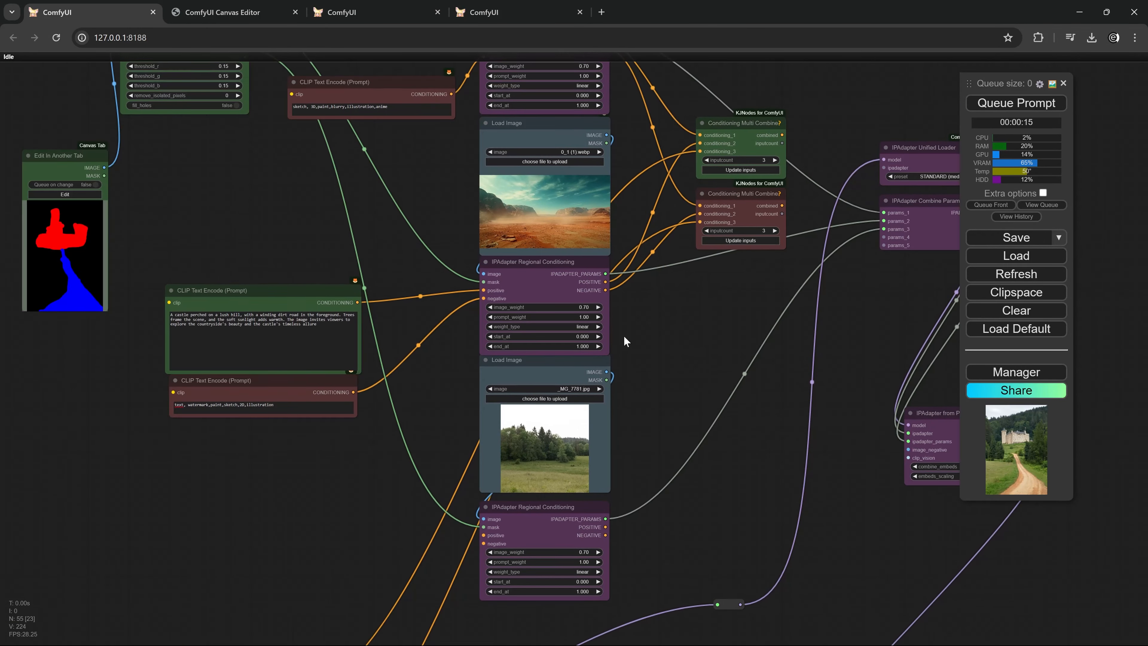
{"action": "left_click_drag", "start_coordinate": [626, 559], "coordinate": [608, 406]}
{"action": "scroll", "coordinate": [609, 407], "scroll_direction": "up", "scroll_amount": 7}
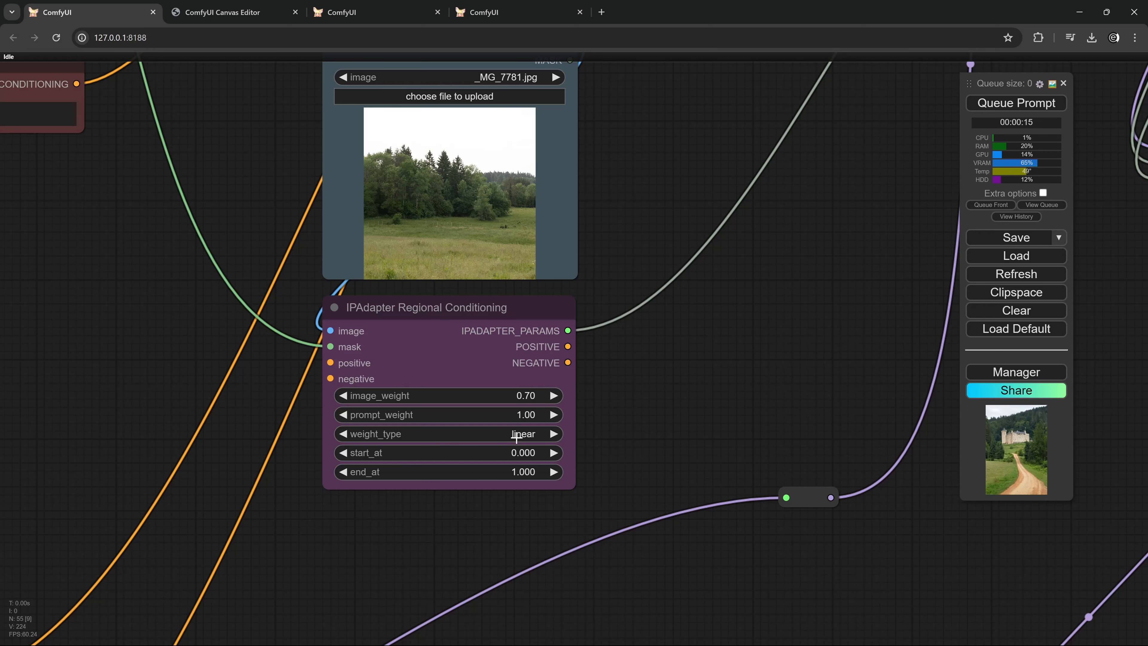
{"action": "scroll", "coordinate": [649, 365], "scroll_direction": "down", "scroll_amount": 7}
{"action": "left_click_drag", "start_coordinate": [923, 137], "coordinate": [567, 331]}
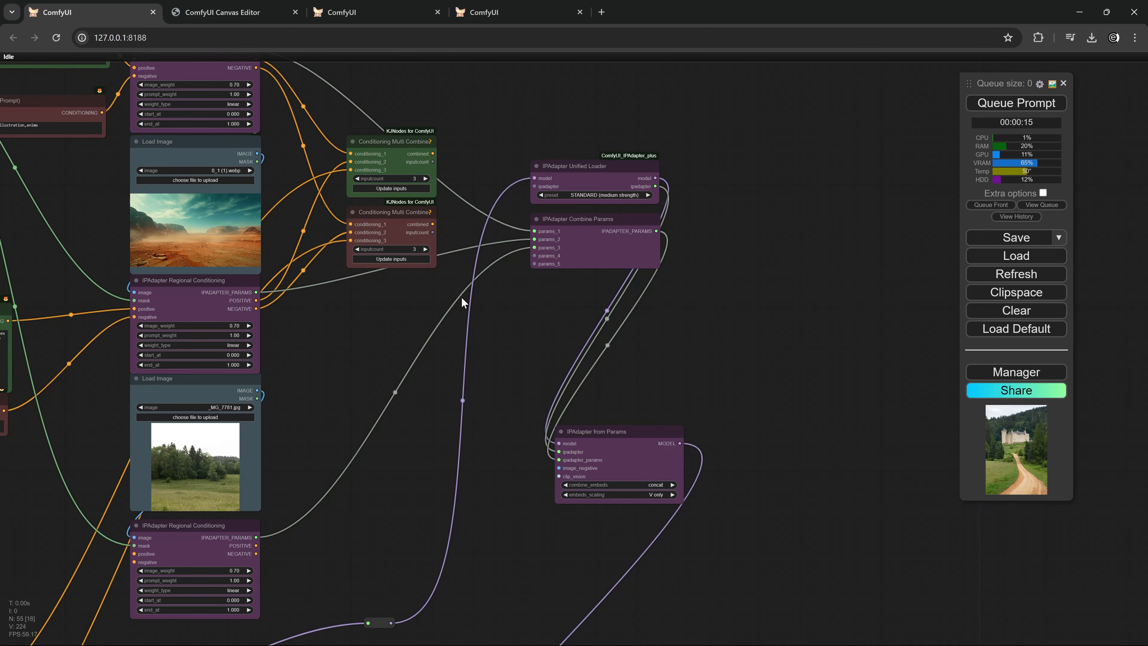
Move both Conditioning Multi Combine nodes down to the space just above the KSampler
{"action": "left_click", "coordinate": [376, 153], "text": "shift"}
{"action": "left_click_drag", "start_coordinate": [395, 221], "coordinate": [392, 492]}
{"action": "left_click_drag", "start_coordinate": [493, 403], "coordinate": [531, 93]}
{"action": "left_click_drag", "start_coordinate": [427, 116], "coordinate": [371, 415]}
{"action": "left_click_drag", "start_coordinate": [481, 461], "coordinate": [551, 218]}
{"action": "scroll", "coordinate": [534, 249], "scroll_direction": "up", "scroll_amount": 3}
{"action": "left_click", "coordinate": [534, 249]}
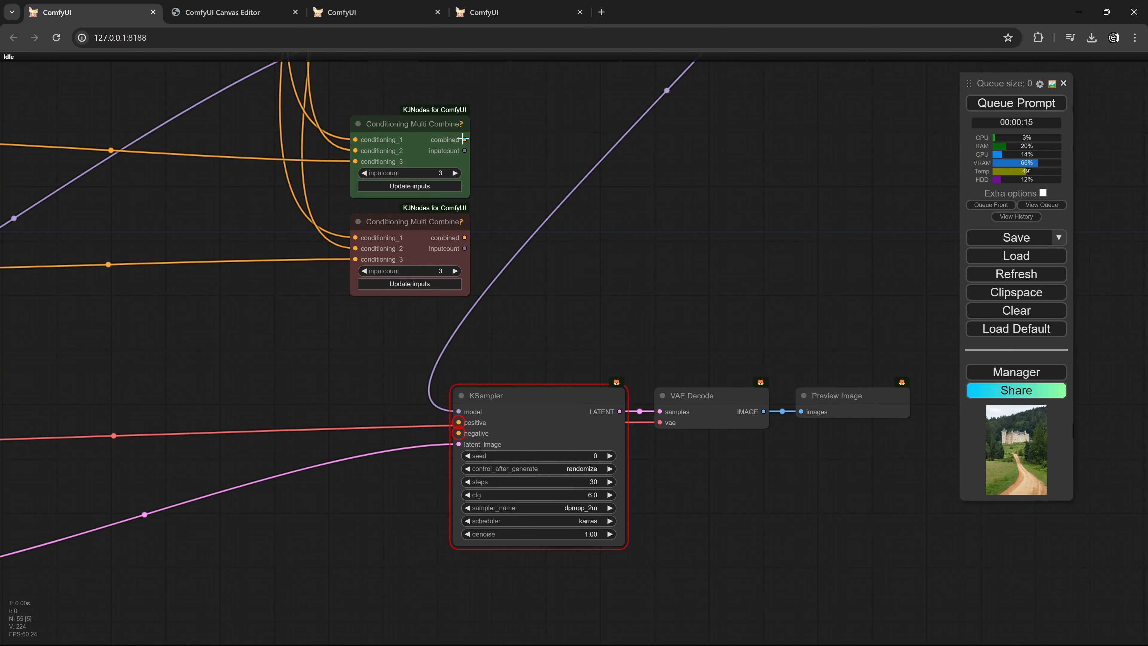
Connect the green and red Conditioning Multi Combine outputs to the KSampler's positive and negative inputs, and shift both nodes slightly upward
{"action": "left_click_drag", "start_coordinate": [465, 139], "coordinate": [459, 423]}
{"action": "left_click_drag", "start_coordinate": [465, 237], "coordinate": [458, 434]}
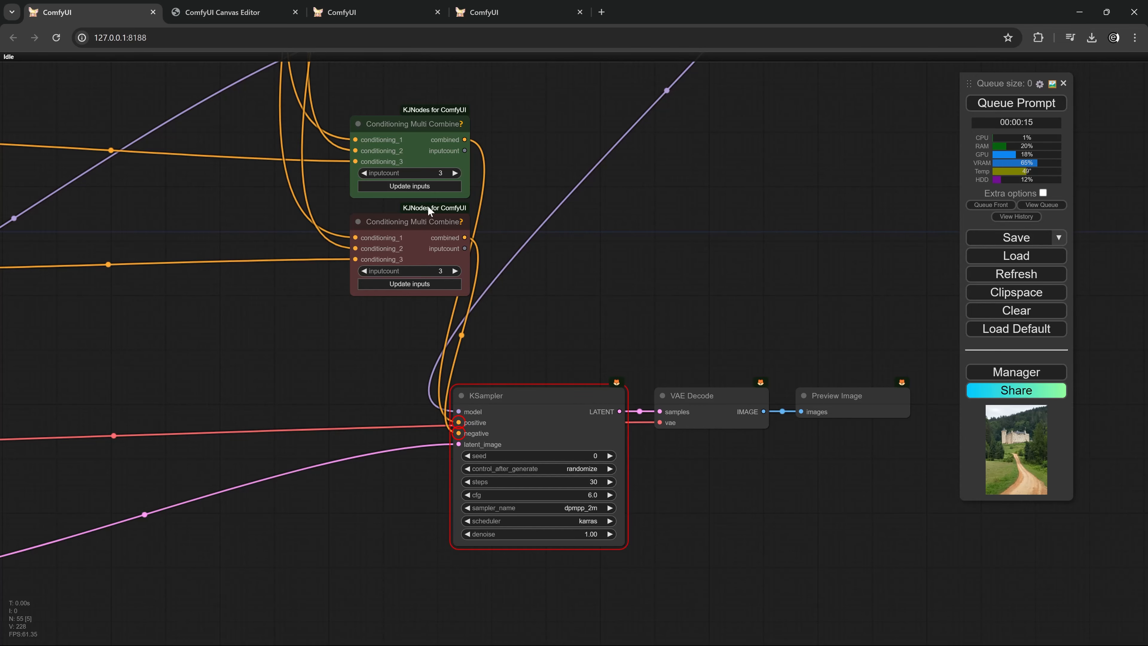
{"action": "left_click_drag", "start_coordinate": [425, 125], "coordinate": [420, 81]}
{"action": "left_click_drag", "start_coordinate": [408, 219], "coordinate": [404, 176]}
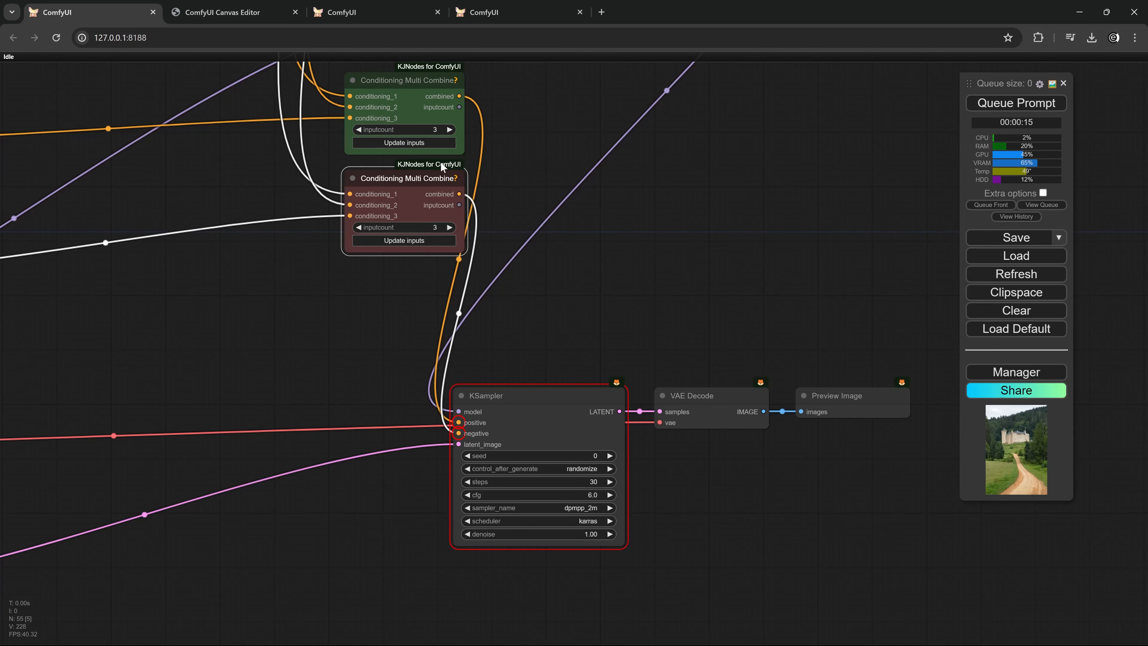
Move the Empty Latent Image node close to the KSampler's latent_image input
{"action": "scroll", "coordinate": [480, 178], "scroll_direction": "down", "scroll_amount": 5}
{"action": "scroll", "coordinate": [542, 178], "scroll_direction": "down", "scroll_amount": 4}
{"action": "scroll", "coordinate": [295, 441], "scroll_direction": "up", "scroll_amount": 7}
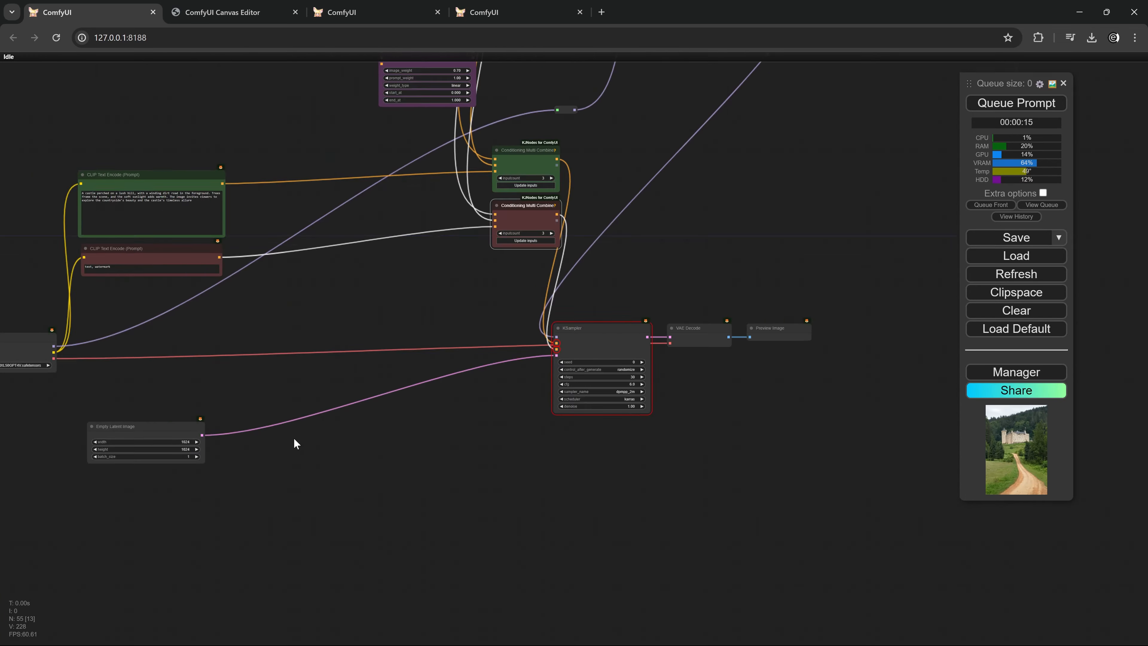
{"action": "left_click_drag", "start_coordinate": [125, 431], "coordinate": [549, 325]}
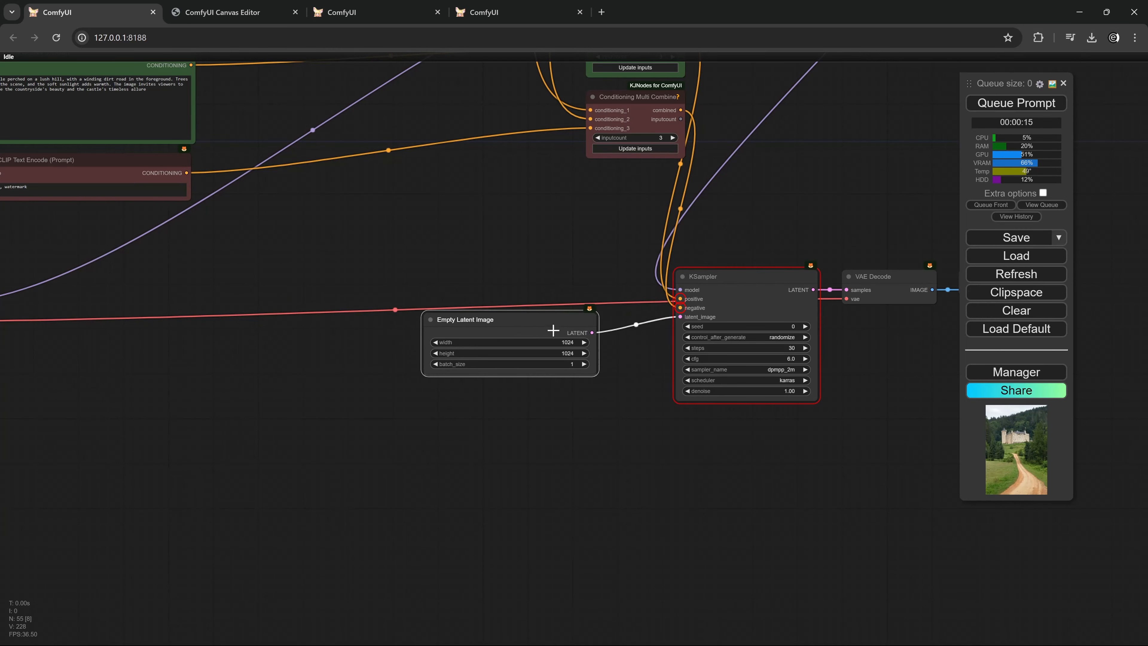
{"action": "scroll", "coordinate": [454, 310], "scroll_direction": "up", "scroll_amount": 3}
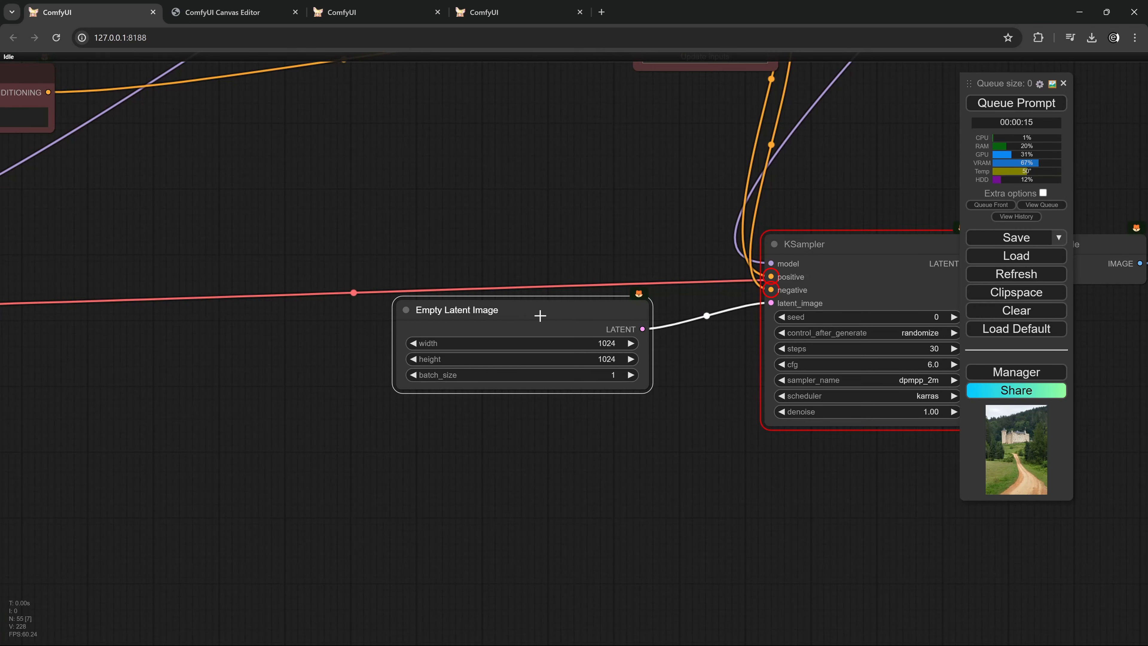
Check the painted mask's format and copy the SDXLResolution and Empty Latent Image nodes from the bypassed workflow
{"action": "left_click_drag", "start_coordinate": [589, 314], "coordinate": [563, 569]}
{"action": "scroll", "coordinate": [587, 336], "scroll_direction": "down", "scroll_amount": 12}
{"action": "left_click_drag", "start_coordinate": [409, 391], "coordinate": [453, 485]}
{"action": "scroll", "coordinate": [391, 297], "scroll_direction": "up", "scroll_amount": 15}
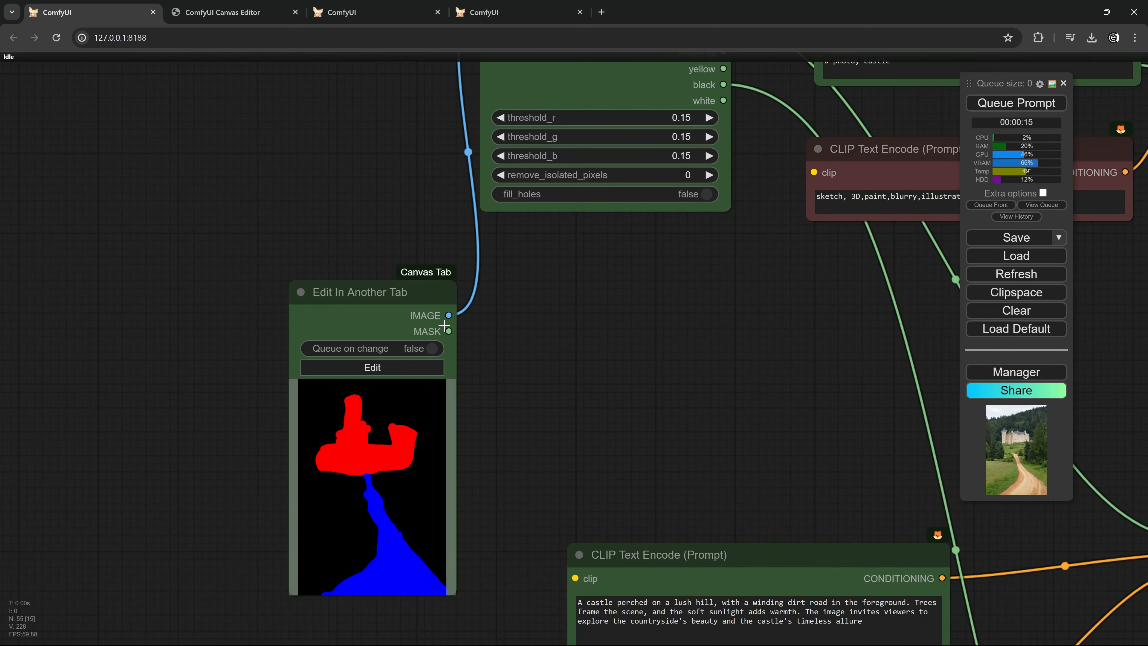
{"action": "left_click_drag", "start_coordinate": [524, 366], "coordinate": [532, 324]}
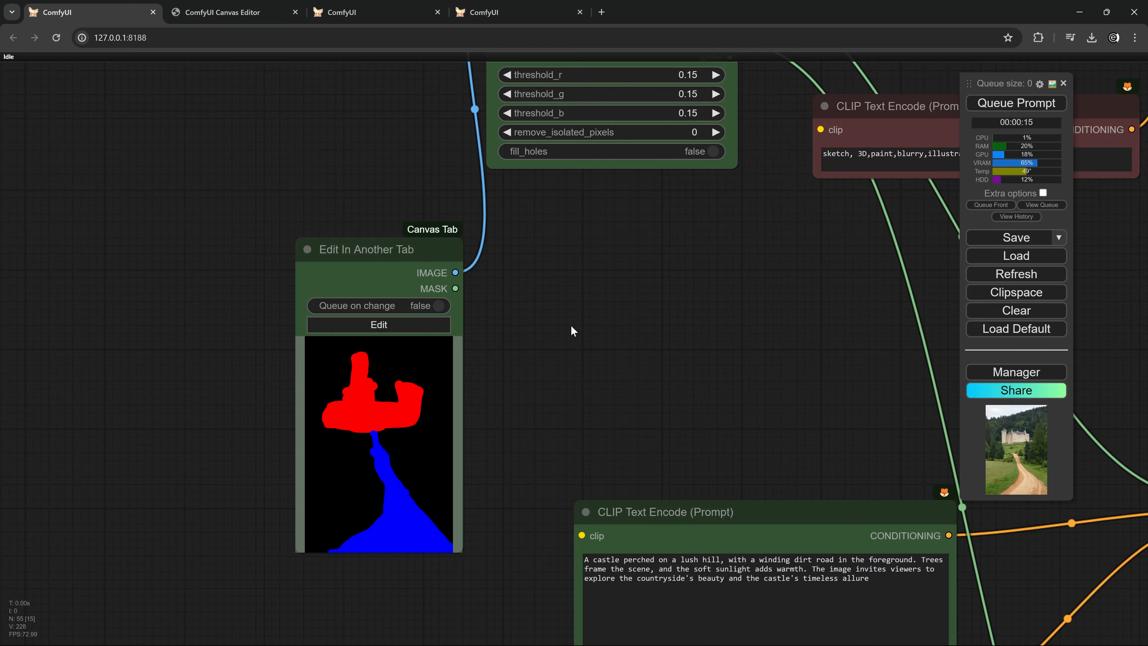
{"action": "scroll", "coordinate": [571, 331], "scroll_direction": "down", "scroll_amount": 10}
{"action": "left_click_drag", "start_coordinate": [574, 318], "coordinate": [496, 397]}
{"action": "left_click_drag", "start_coordinate": [699, 138], "coordinate": [553, 352]}
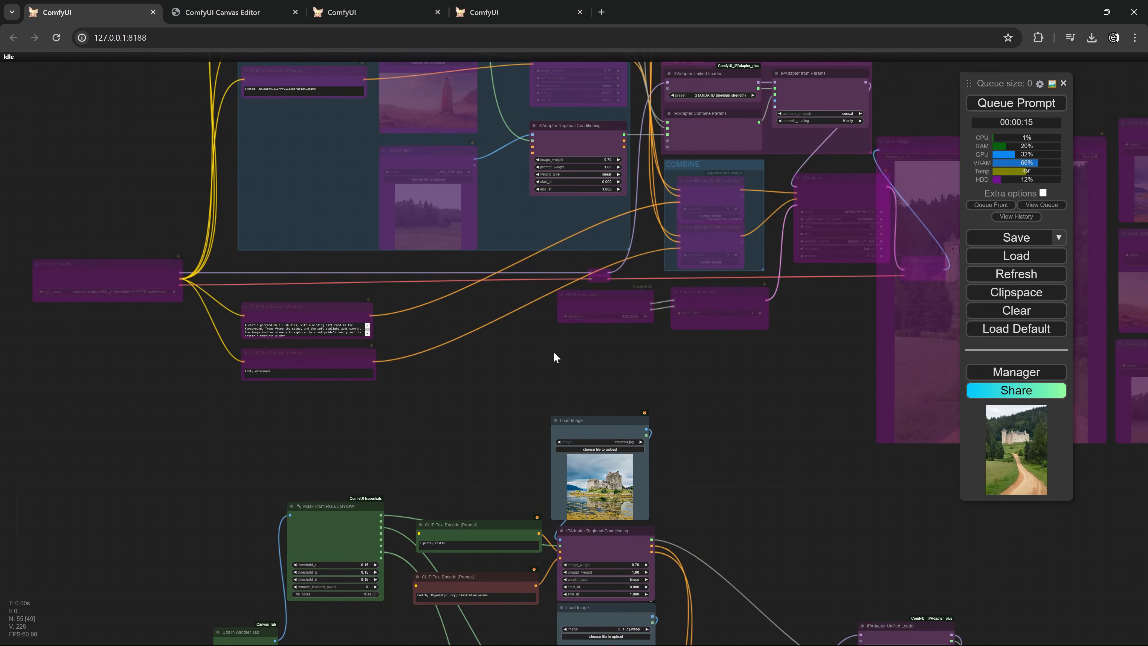
{"action": "scroll", "coordinate": [639, 324], "scroll_direction": "up", "scroll_amount": 8}
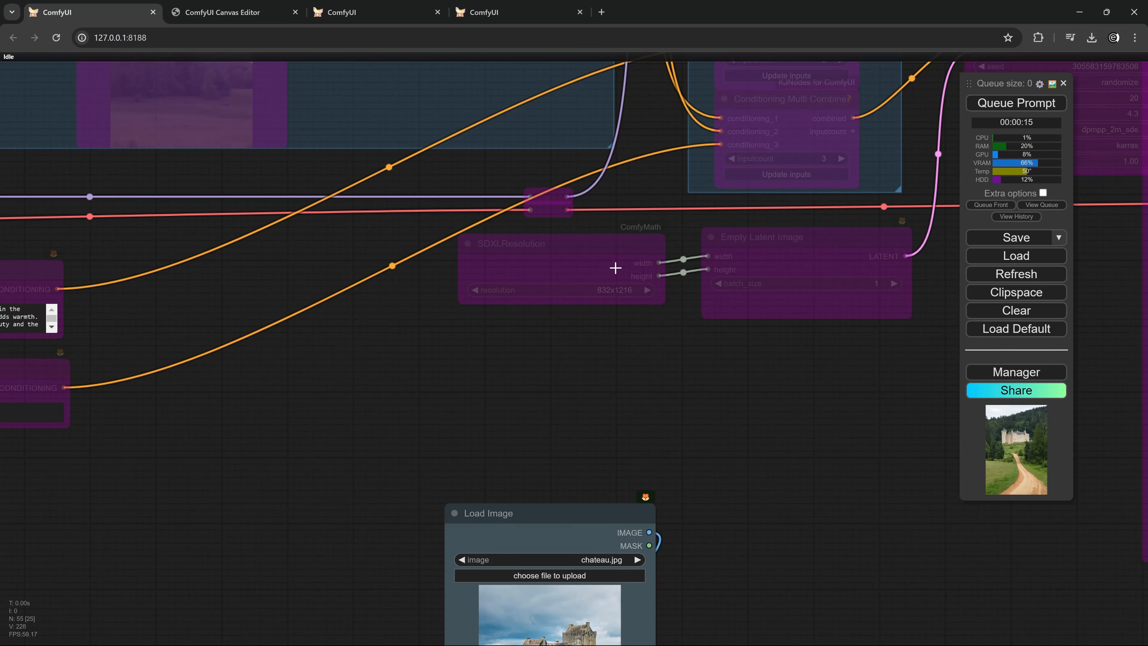
{"action": "left_click", "coordinate": [616, 243]}
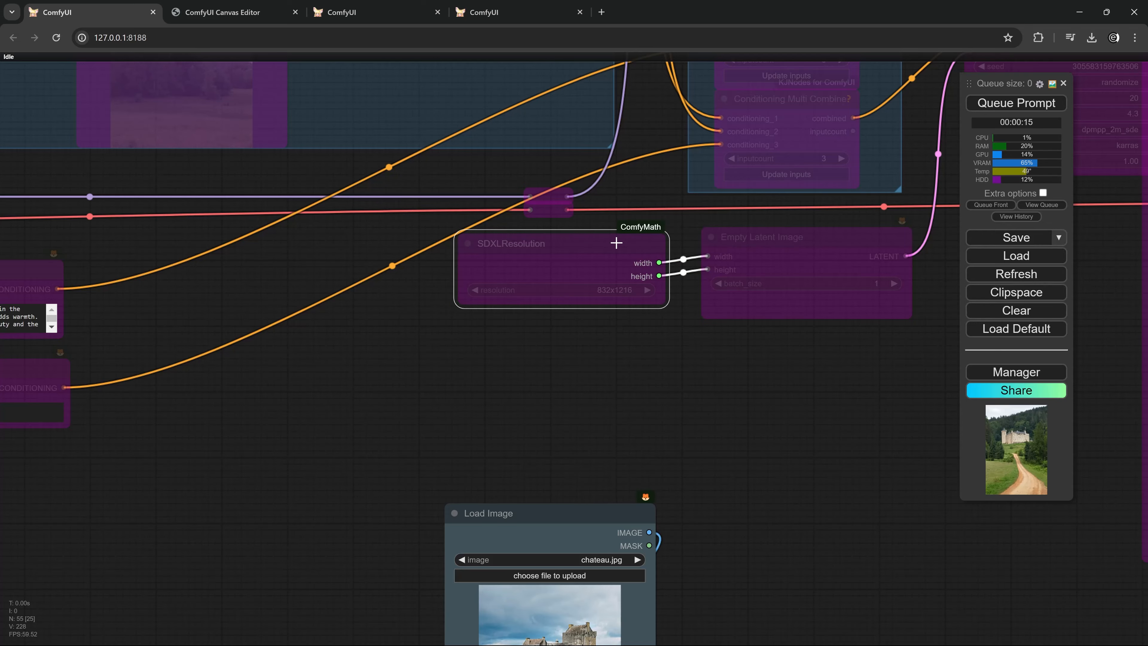
{"action": "left_click", "coordinate": [773, 245], "text": "shift"}
{"action": "left_click_drag", "start_coordinate": [674, 297], "coordinate": [519, 126]}
Paste the copied SDXLResolution and Empty Latent Image nodes below the new workflow's KSampler
{"action": "scroll", "coordinate": [607, 316], "scroll_direction": "down", "scroll_amount": 9}
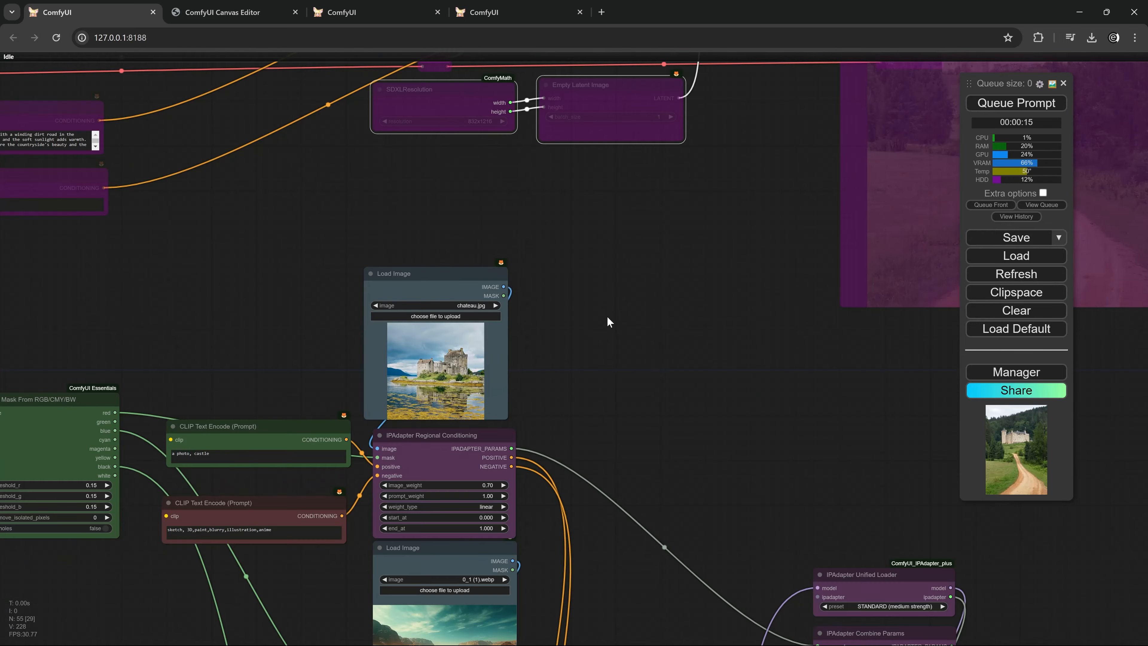
{"action": "left_click_drag", "start_coordinate": [622, 271], "coordinate": [566, 82]}
{"action": "scroll", "coordinate": [485, 285], "scroll_direction": "up", "scroll_amount": 3}
{"action": "scroll", "coordinate": [486, 287], "scroll_direction": "up", "scroll_amount": 3}
{"action": "key", "text": "ctrl+v"}
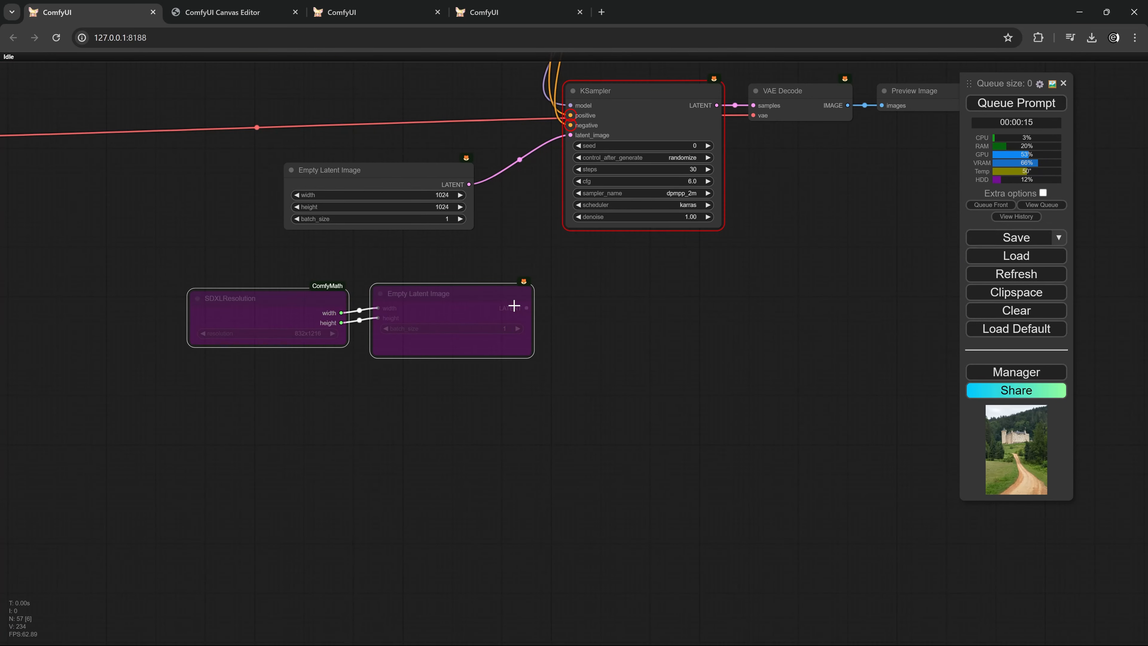
Connect the pasted Empty Latent Image to the KSampler's latent_image input and delete the original 1024 x 1024 Empty Latent Image node
{"action": "left_click_drag", "start_coordinate": [527, 308], "coordinate": [569, 135]}
{"action": "left_click", "coordinate": [408, 178]}
{"action": "key", "text": "Delete"}
Remove the bypass from the SDXLResolution and Empty Latent Image nodes and move the pair closer to the KSampler
{"action": "left_click_drag", "start_coordinate": [434, 254], "coordinate": [411, 246]}
{"action": "left_click_drag", "start_coordinate": [534, 371], "coordinate": [181, 272]}
{"action": "key", "text": "ctrl+b"}
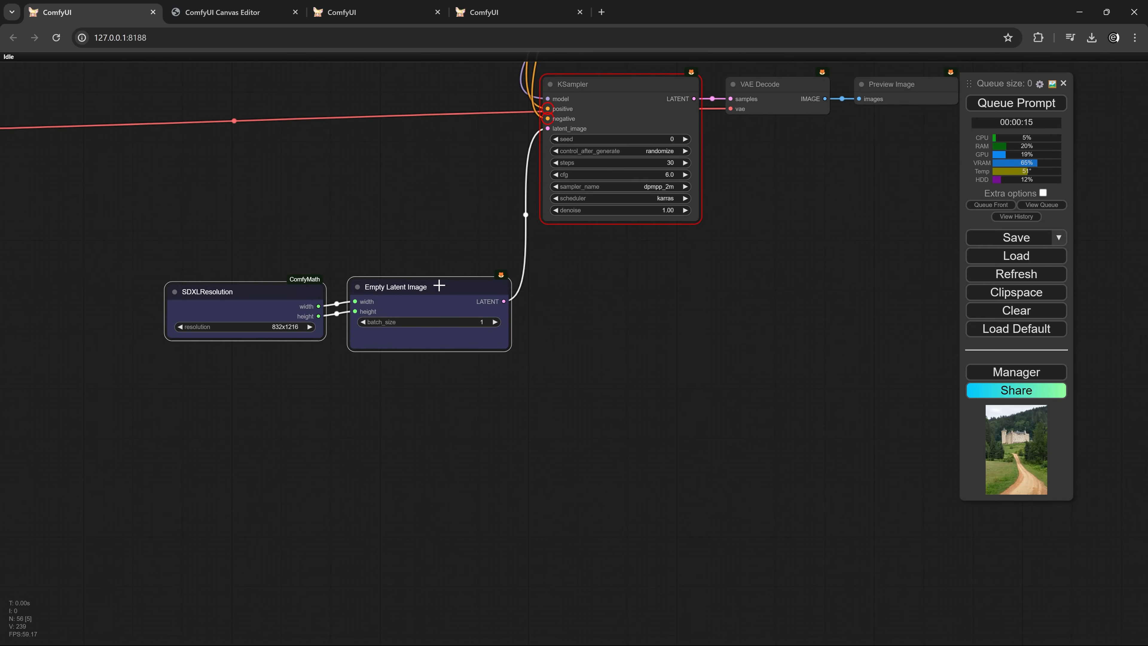
{"action": "left_click_drag", "start_coordinate": [438, 287], "coordinate": [409, 232]}
Try to run the workflow and dismiss the error dialog
{"action": "left_click", "coordinate": [997, 106]}
{"action": "left_click_drag", "start_coordinate": [839, 277], "coordinate": [521, 475]}
{"action": "scroll", "coordinate": [595, 379], "scroll_direction": "down", "scroll_amount": 1}
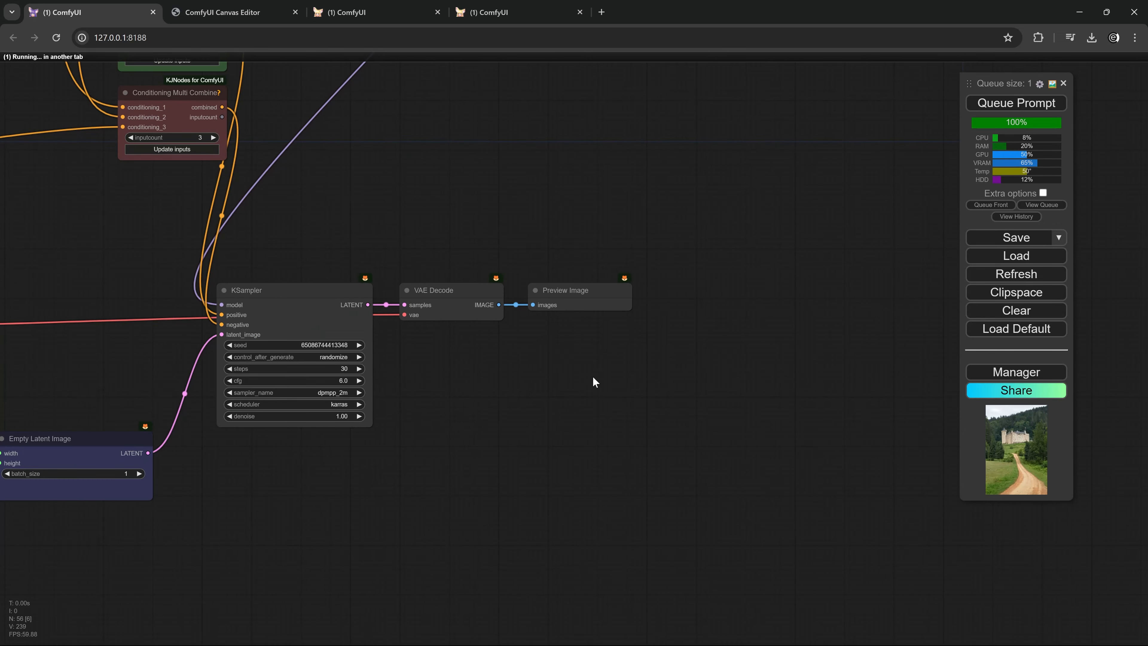
{"action": "scroll", "coordinate": [598, 373], "scroll_direction": "down", "scroll_amount": 3}
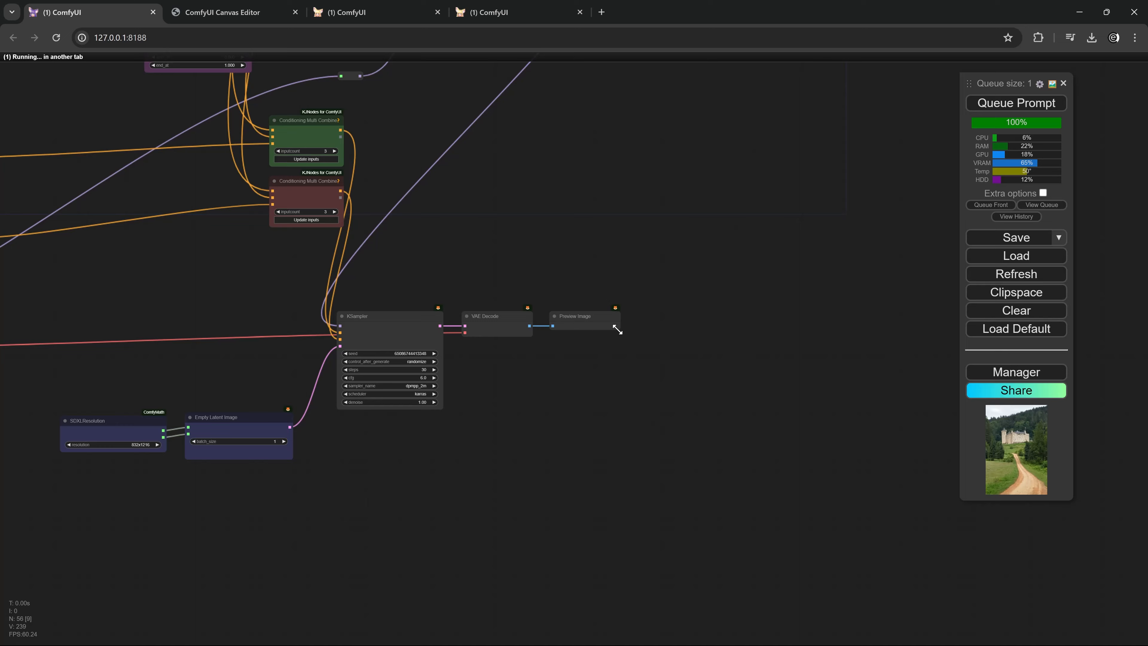
{"action": "scroll", "coordinate": [617, 330], "scroll_direction": "down", "scroll_amount": 2}
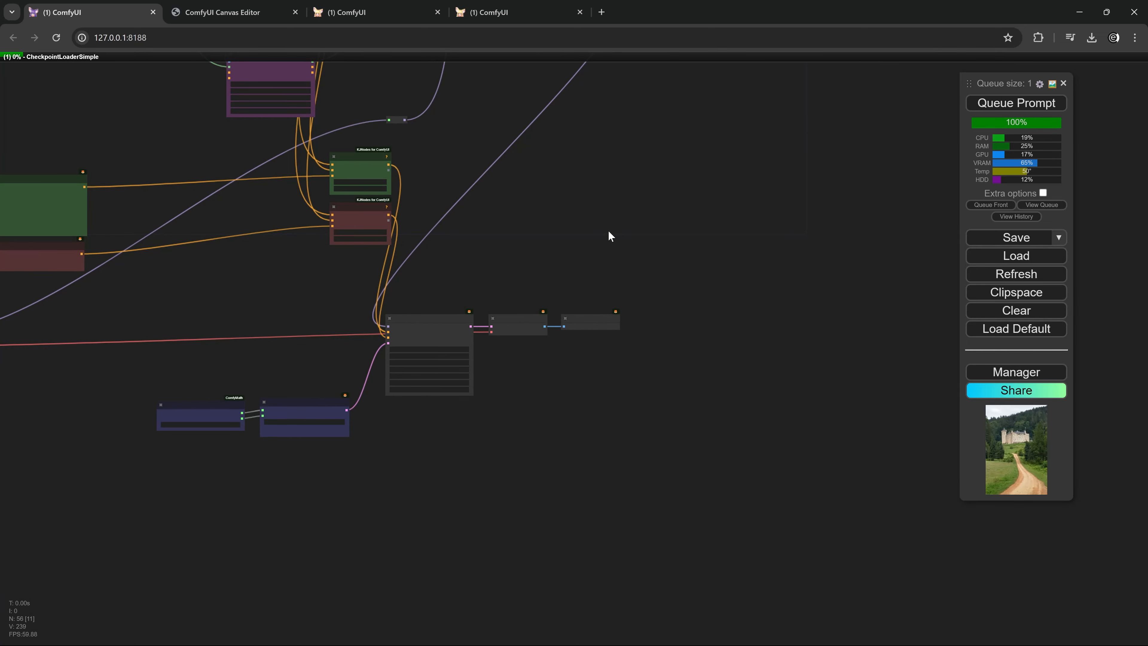
{"action": "left_click_drag", "start_coordinate": [603, 233], "coordinate": [597, 288]}
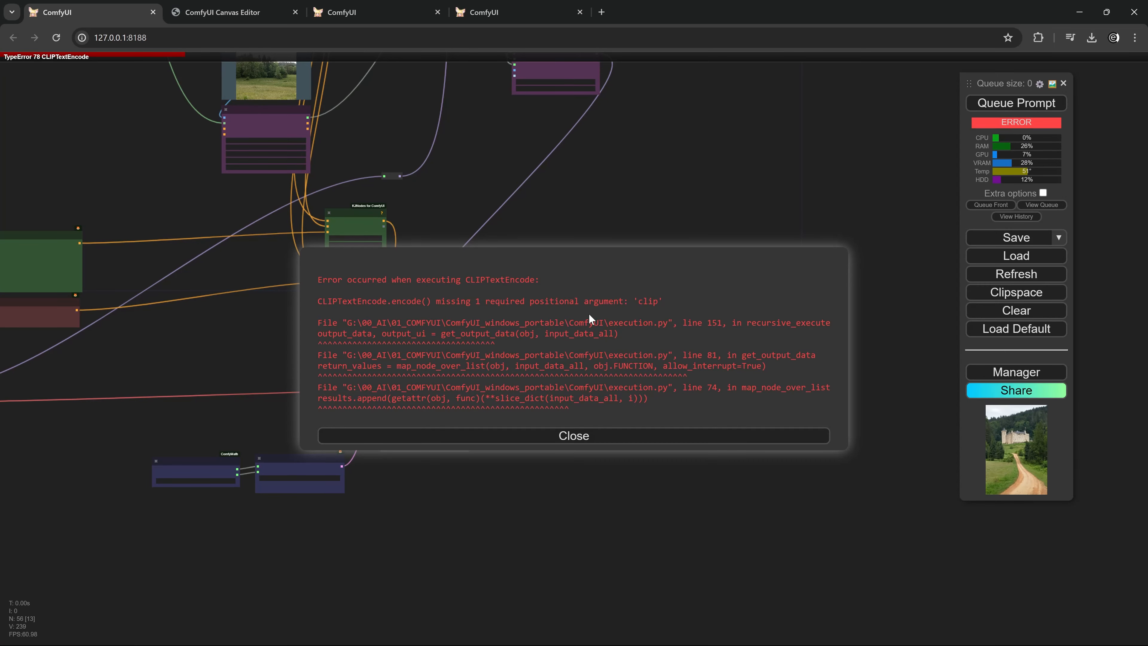
{"action": "left_click", "coordinate": [563, 441]}
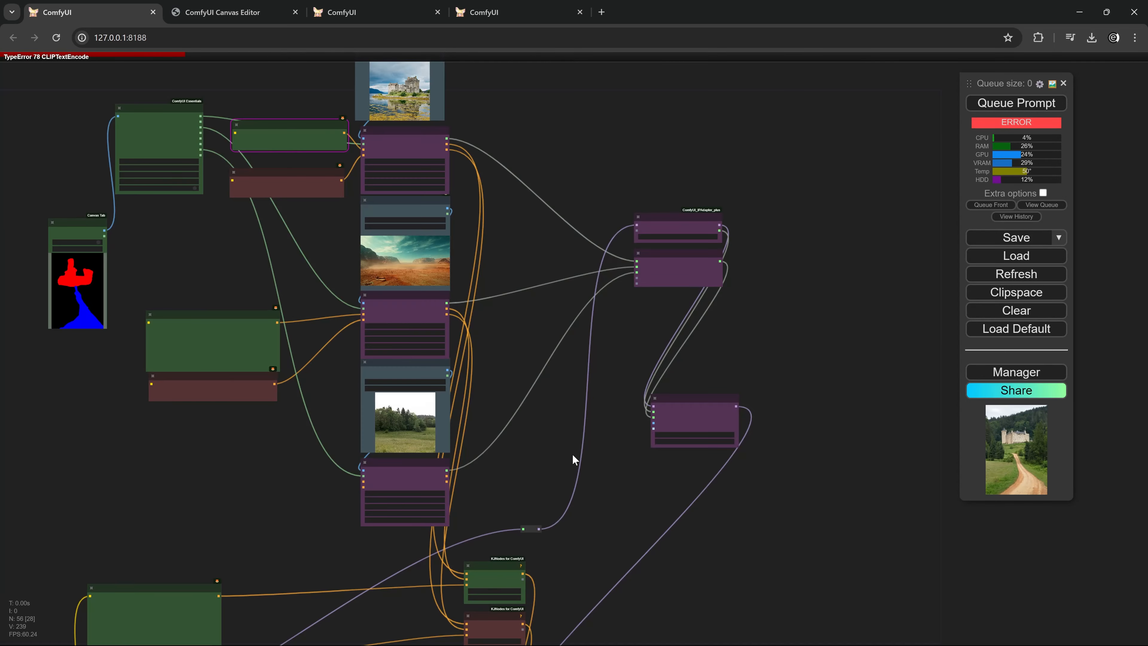
Route the checkpoint's CLIP output through a new reroute node into the desert region's positive CLIP Text Encode
{"action": "left_click_drag", "start_coordinate": [573, 454], "coordinate": [655, 179]}
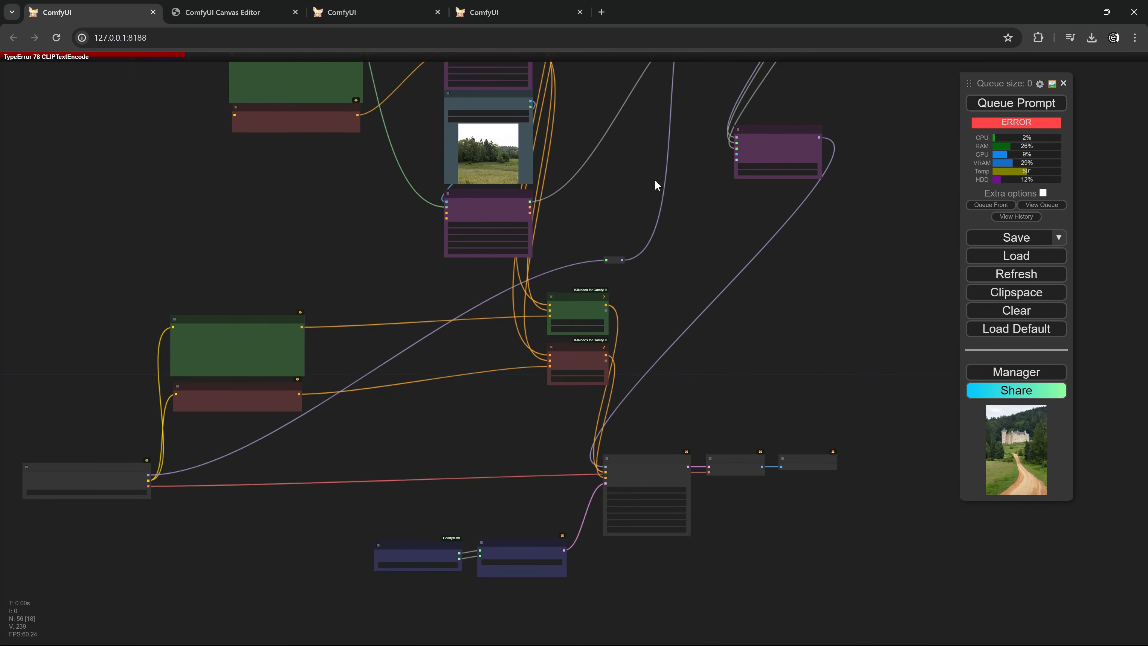
{"action": "scroll", "coordinate": [418, 217], "scroll_direction": "up", "scroll_amount": 8}
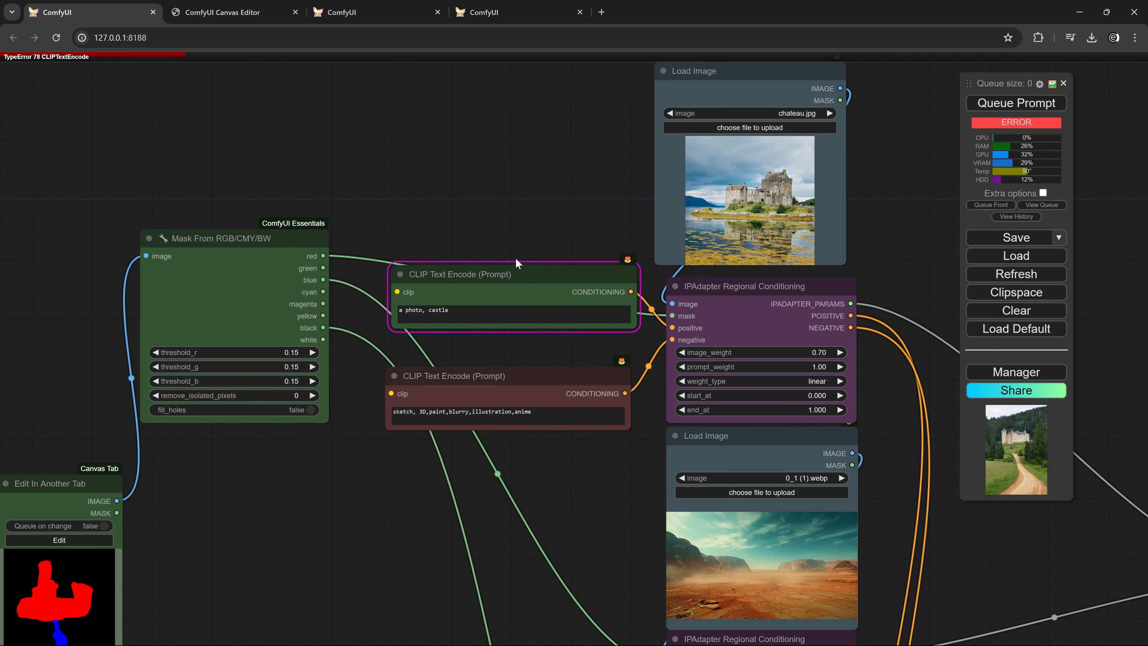
{"action": "scroll", "coordinate": [516, 262], "scroll_direction": "down", "scroll_amount": 6}
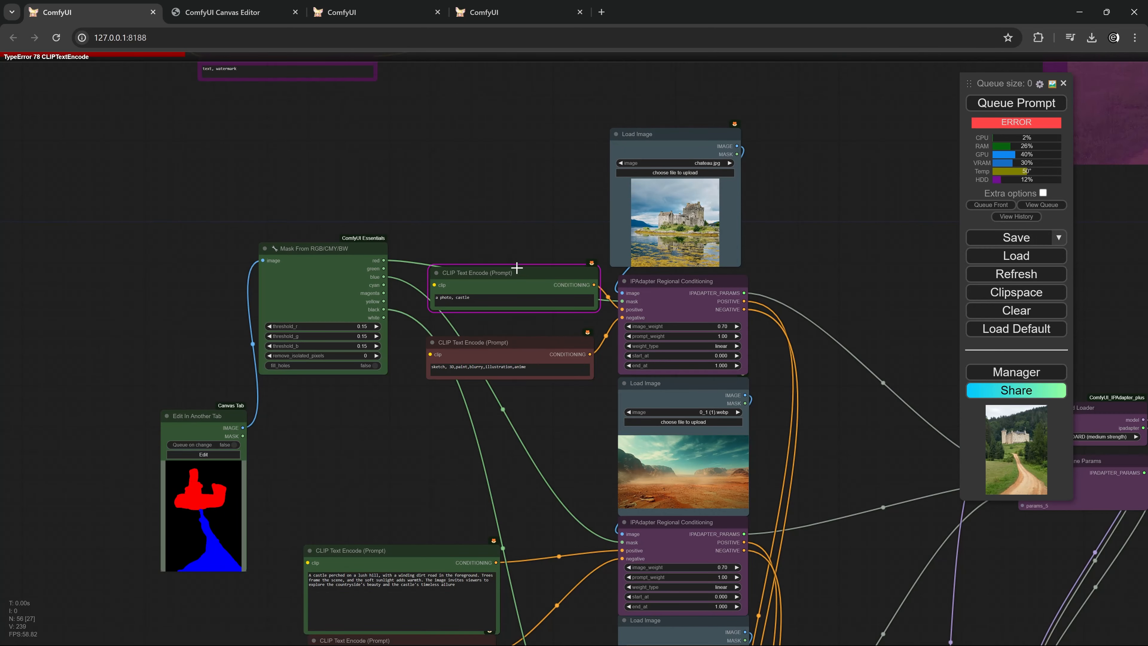
{"action": "left_click_drag", "start_coordinate": [342, 482], "coordinate": [458, 253]}
{"action": "left_click", "coordinate": [389, 206]}
{"action": "scroll", "coordinate": [417, 174], "scroll_direction": "up", "scroll_amount": 4}
{"action": "scroll", "coordinate": [417, 174], "scroll_direction": "up", "scroll_amount": 2}
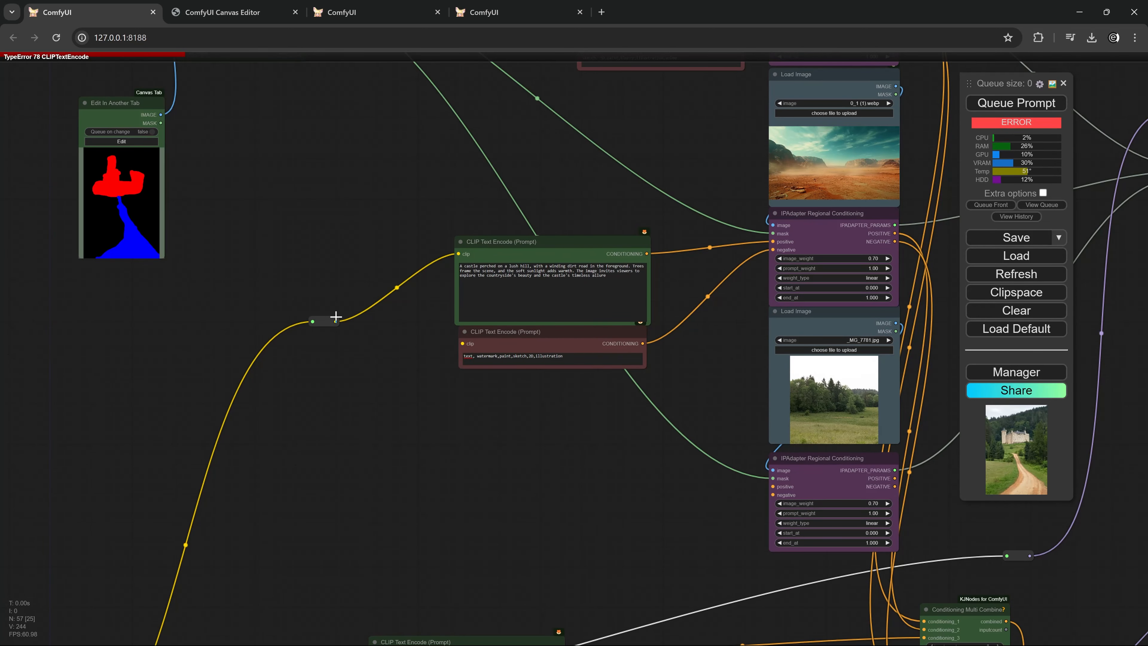
Connect the CLIP reroute to the desert region's negative prompt and to the castle region's positive and negative prompts
{"action": "left_click_drag", "start_coordinate": [335, 321], "coordinate": [462, 344]}
{"action": "left_click_drag", "start_coordinate": [392, 215], "coordinate": [371, 406]}
{"action": "left_click_drag", "start_coordinate": [315, 513], "coordinate": [560, 237]}
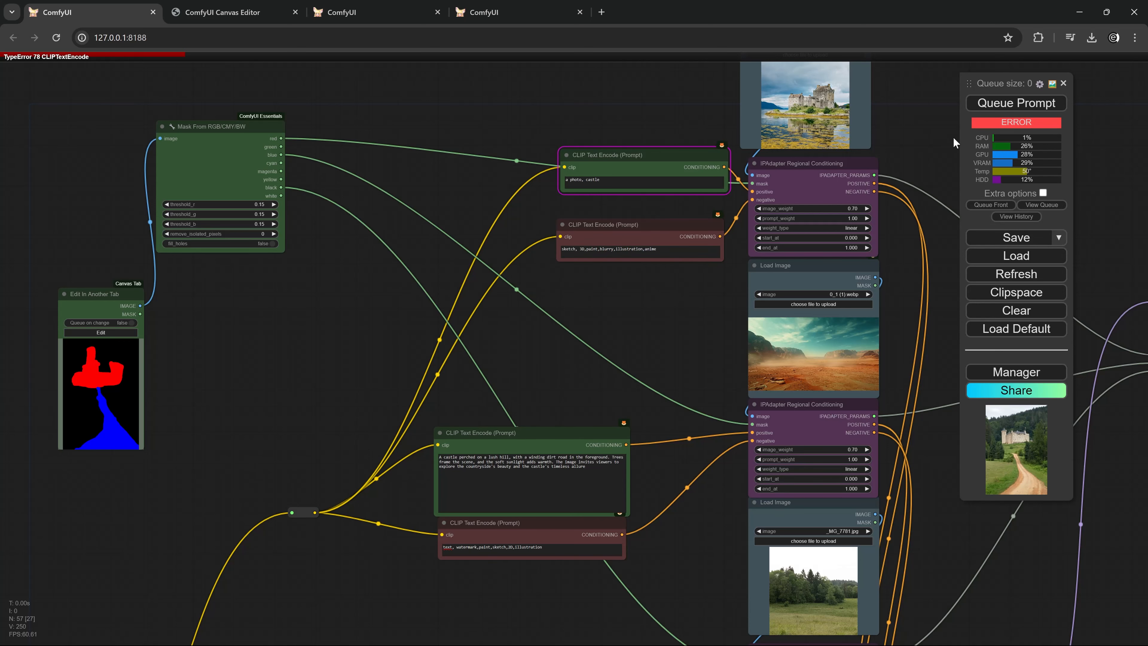
Run the workflow again and follow its progress across the node graph
{"action": "left_click", "coordinate": [994, 111]}
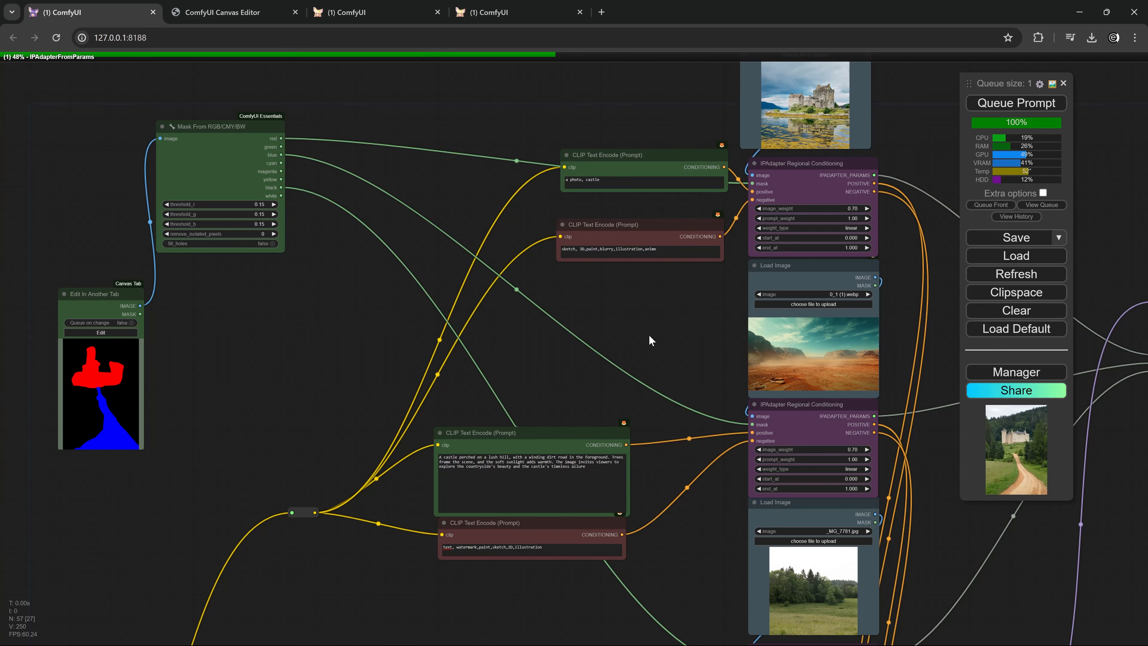
{"action": "scroll", "coordinate": [648, 335], "scroll_direction": "down", "scroll_amount": 5}
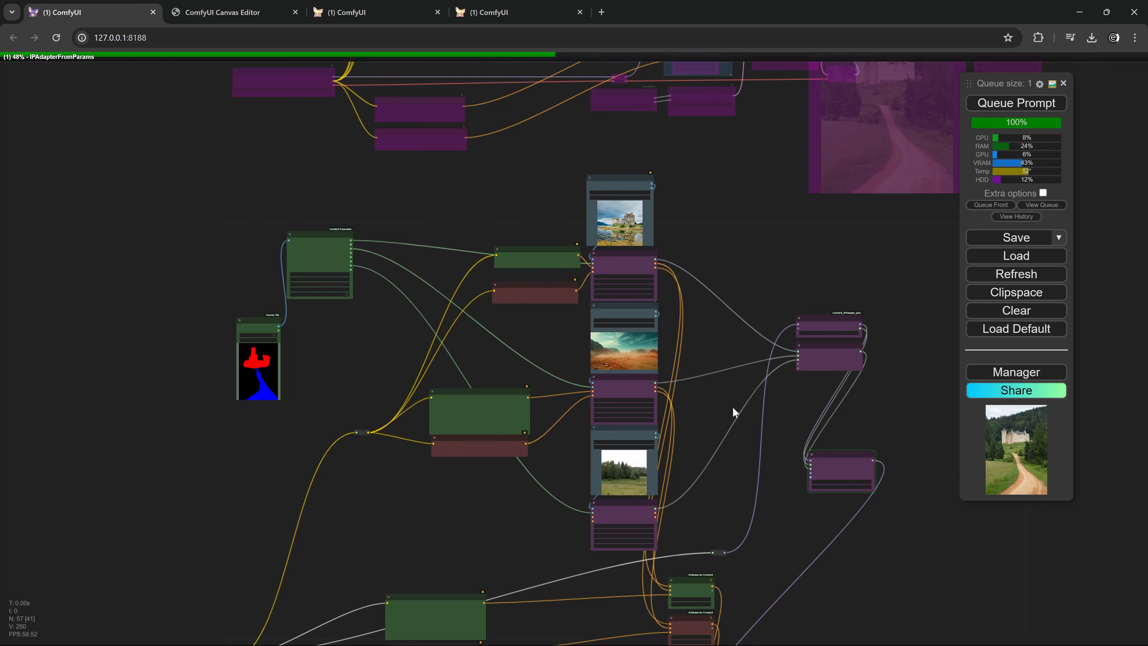
{"action": "left_click_drag", "start_coordinate": [725, 428], "coordinate": [649, 407]}
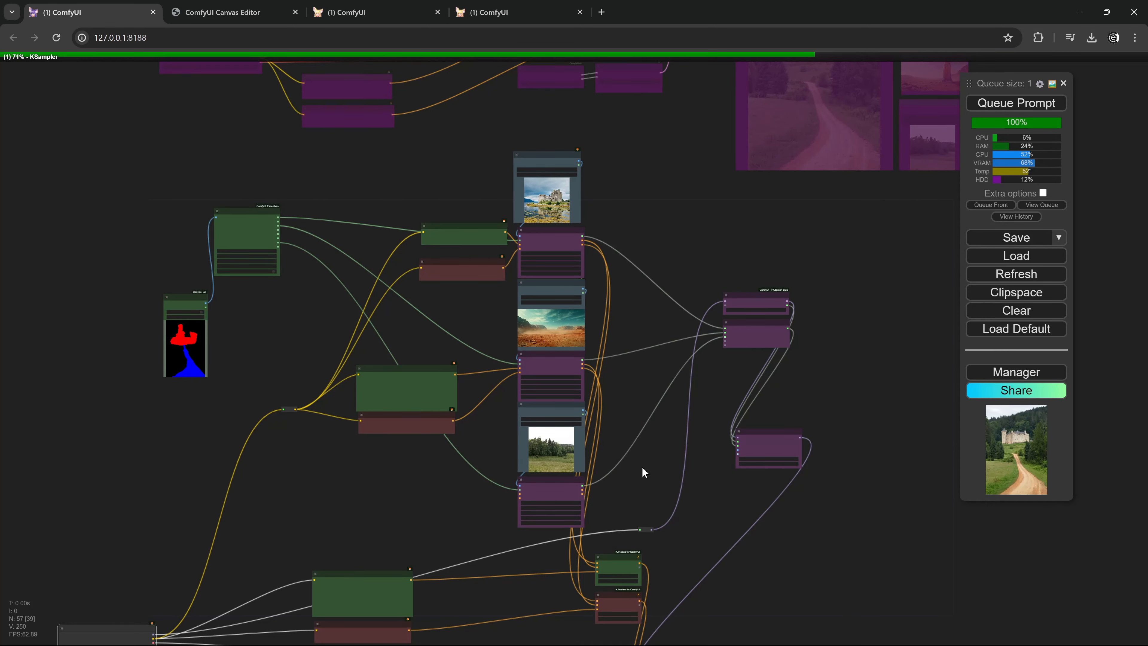
{"action": "left_click_drag", "start_coordinate": [642, 466], "coordinate": [544, 393]}
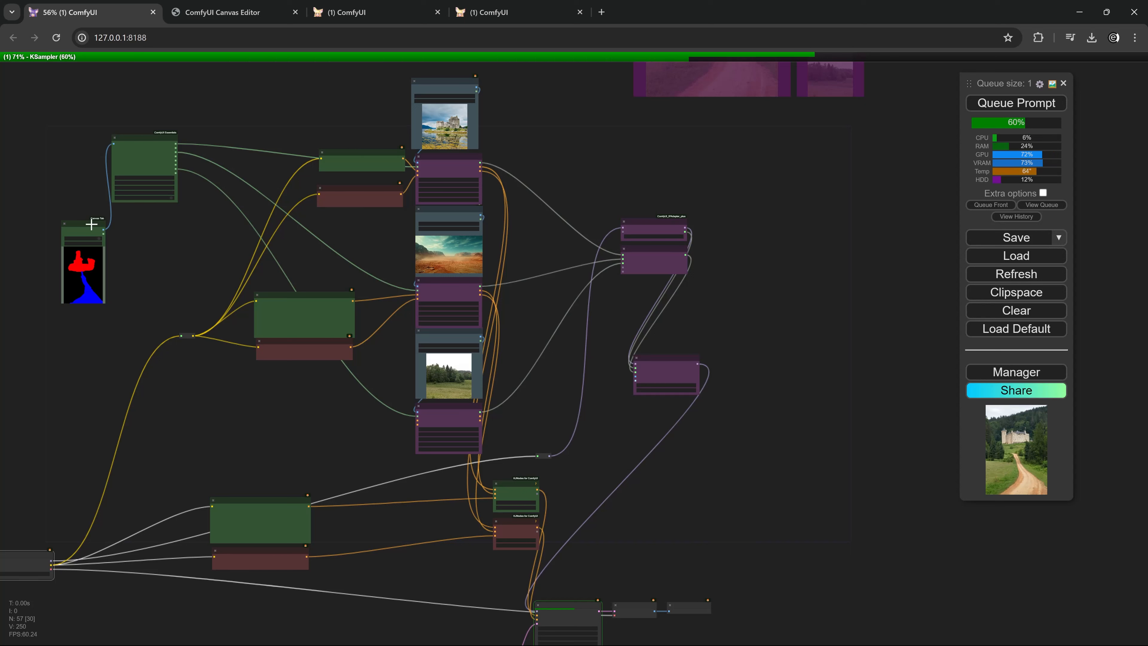
Tidy the graph by nudging the canvas mask node, the castle Load Image node and the castle region's positive prompt node into place
{"action": "mouse_move", "coordinate": [92, 223]}
{"action": "left_mouse_down"}
{"action": "mouse_move", "coordinate": [92, 209]}
{"action": "mouse_move", "coordinate": [81, 220]}
{"action": "left_mouse_up"}
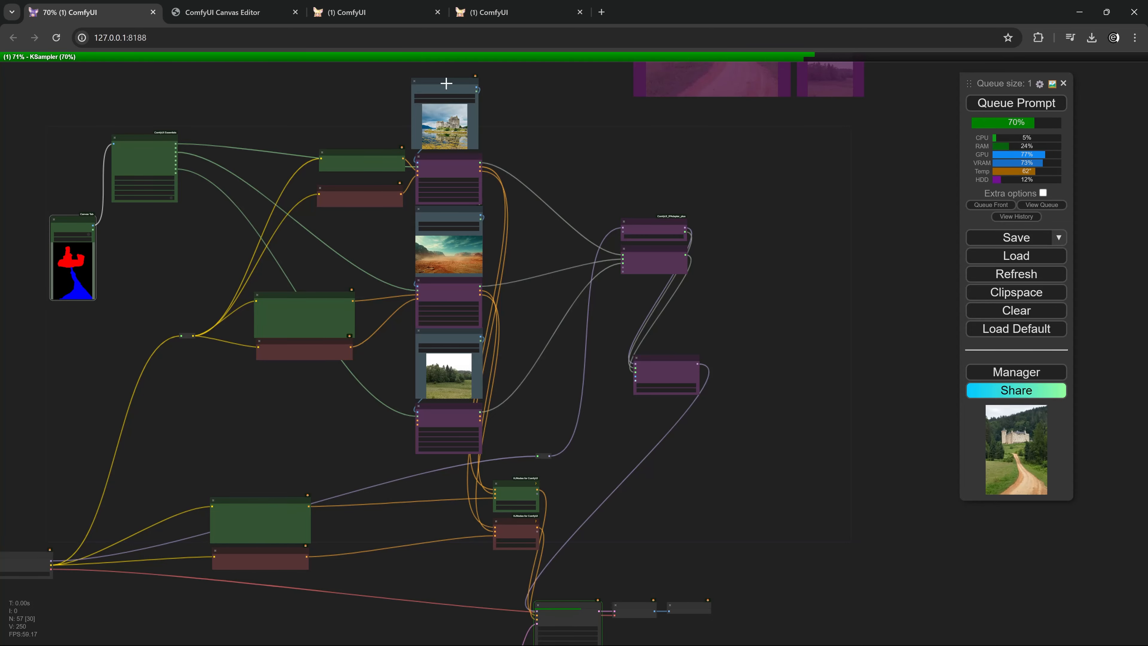
{"action": "left_click_drag", "start_coordinate": [446, 82], "coordinate": [444, 87]}
{"action": "scroll", "coordinate": [398, 136], "scroll_direction": "up", "scroll_amount": 8}
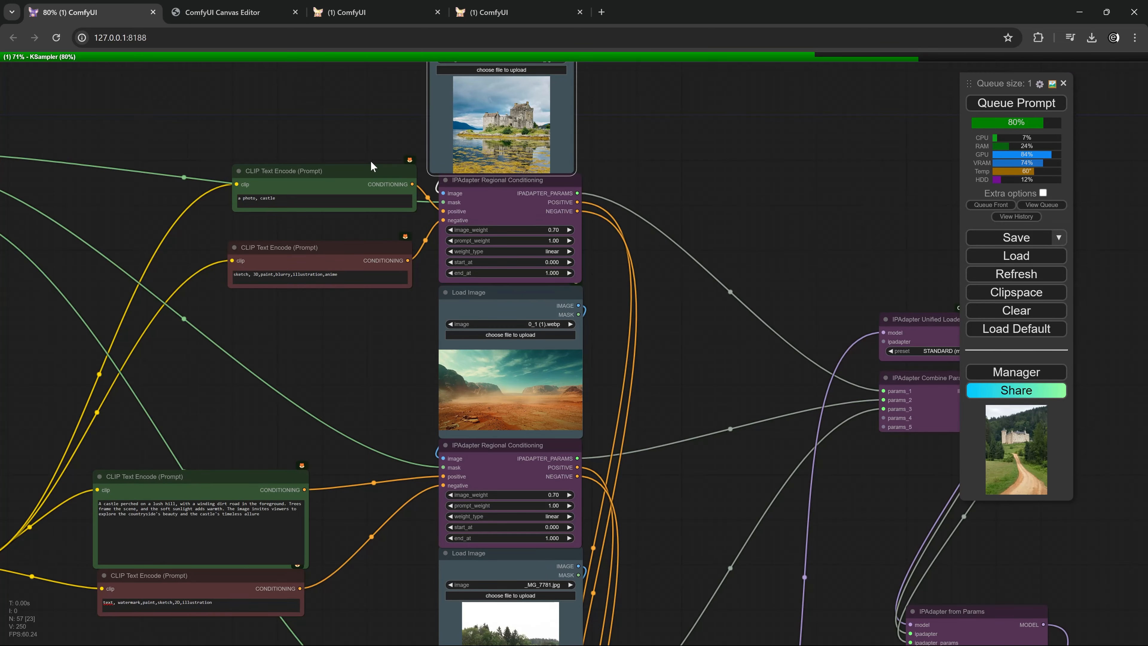
{"action": "mouse_move", "coordinate": [372, 169]}
{"action": "left_mouse_down"}
{"action": "mouse_move", "coordinate": [361, 173]}
{"action": "mouse_move", "coordinate": [376, 173]}
{"action": "left_mouse_up"}
{"action": "left_click", "coordinate": [377, 248]}
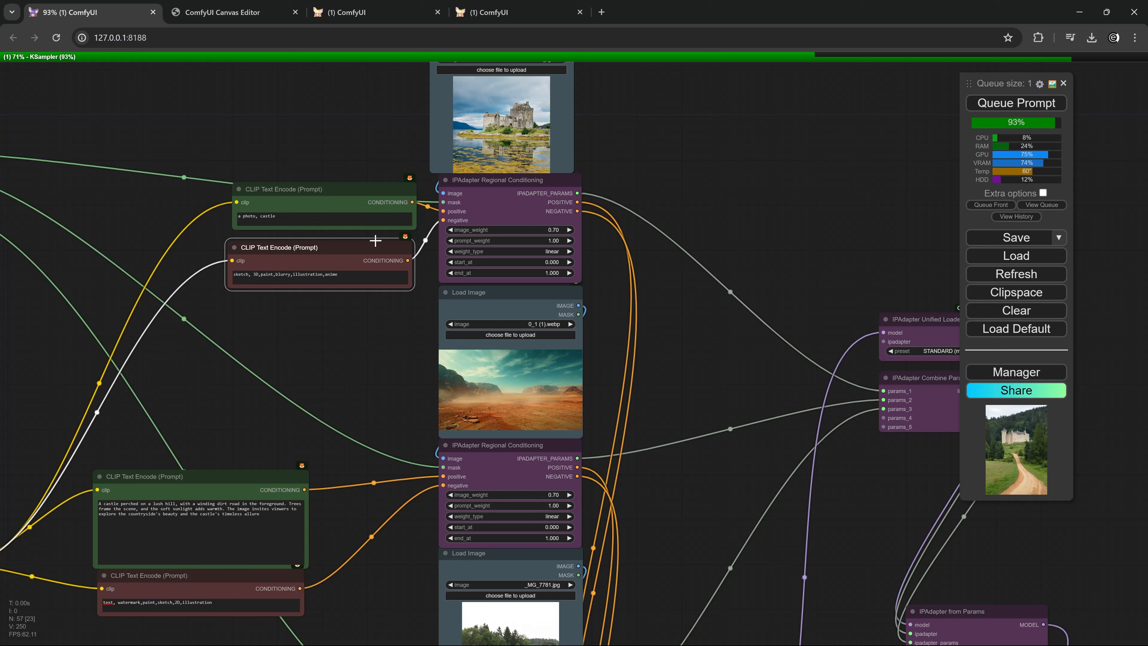
Examine the generated castle and road picture in the Preview Image node at the end of the graph
{"action": "scroll", "coordinate": [426, 231], "scroll_direction": "down", "scroll_amount": 5}
{"action": "left_click_drag", "start_coordinate": [641, 337], "coordinate": [549, 184]}
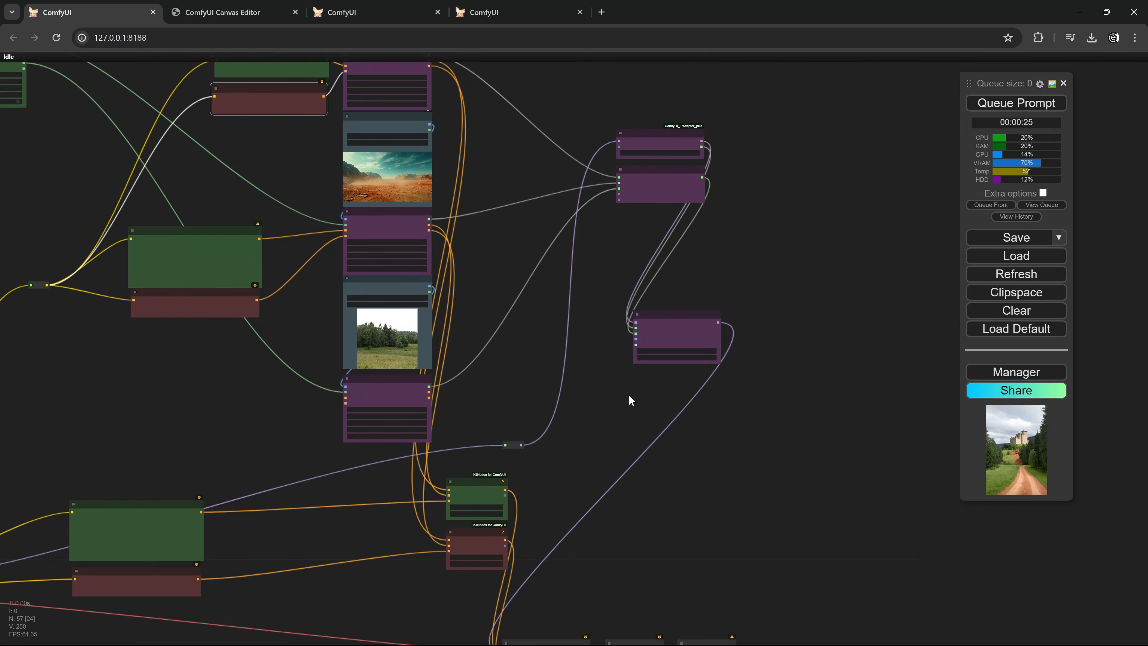
{"action": "left_click_drag", "start_coordinate": [604, 122], "coordinate": [662, 200]}
{"action": "left_click_drag", "start_coordinate": [660, 195], "coordinate": [564, 374]}
{"action": "left_click_drag", "start_coordinate": [643, 388], "coordinate": [641, 227]}
{"action": "left_click_drag", "start_coordinate": [641, 470], "coordinate": [500, 277]}
{"action": "scroll", "coordinate": [583, 332], "scroll_direction": "up", "scroll_amount": 20}
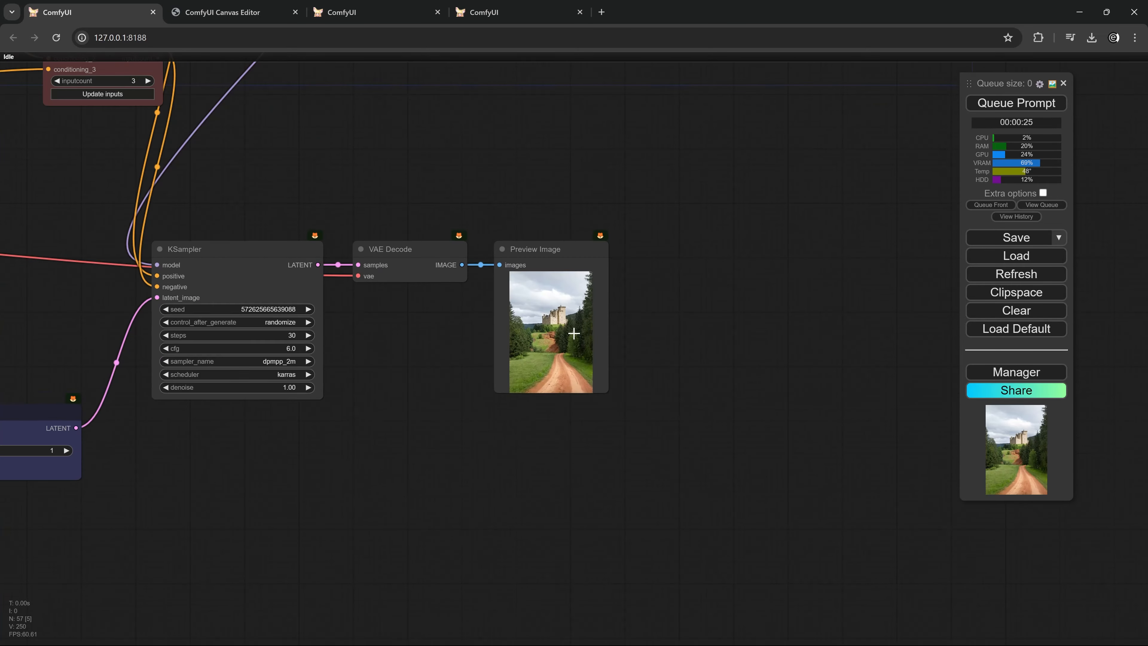
{"action": "scroll", "coordinate": [591, 324], "scroll_direction": "up", "scroll_amount": 3}
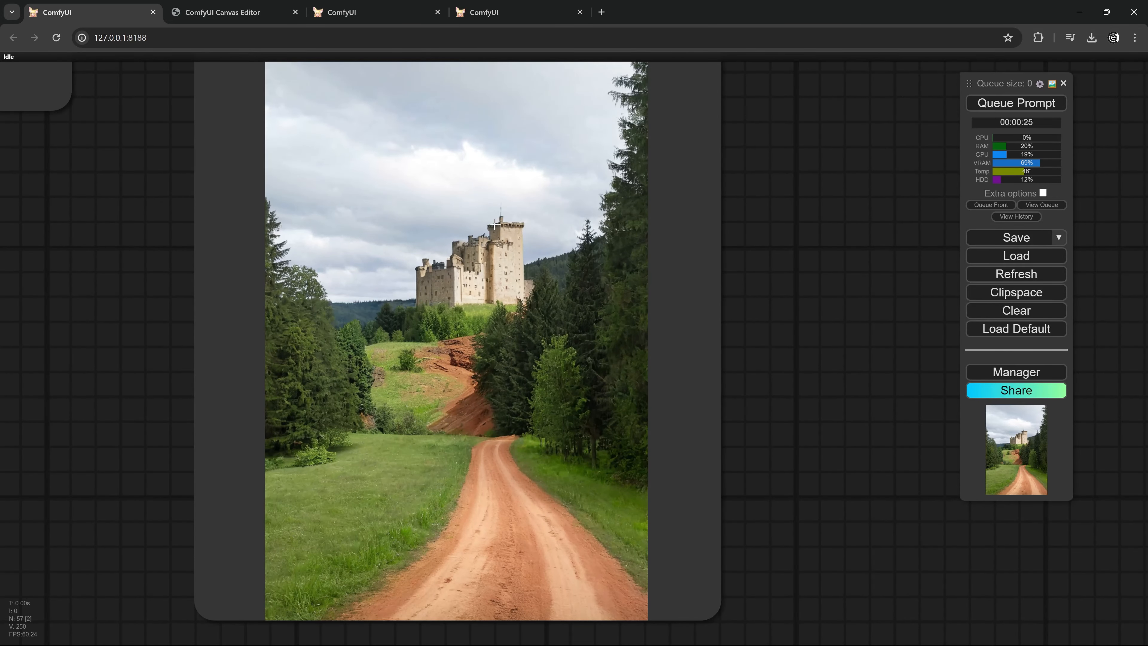
{"action": "scroll", "coordinate": [495, 226], "scroll_direction": "down", "scroll_amount": 11}
{"action": "scroll", "coordinate": [384, 287], "scroll_direction": "down", "scroll_amount": 4}
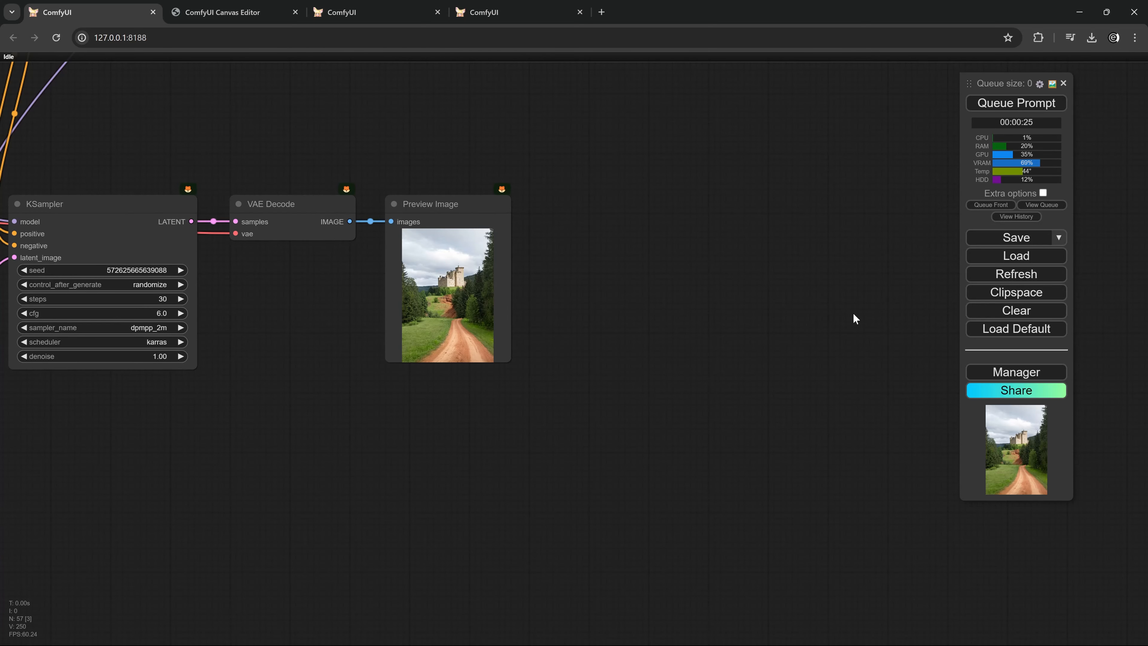
Load the saved workflow that uses the ink-drawn castle reference and inspect its castle image, ai-generated-8625109_1280.png
{"action": "left_click", "coordinate": [1015, 256]}
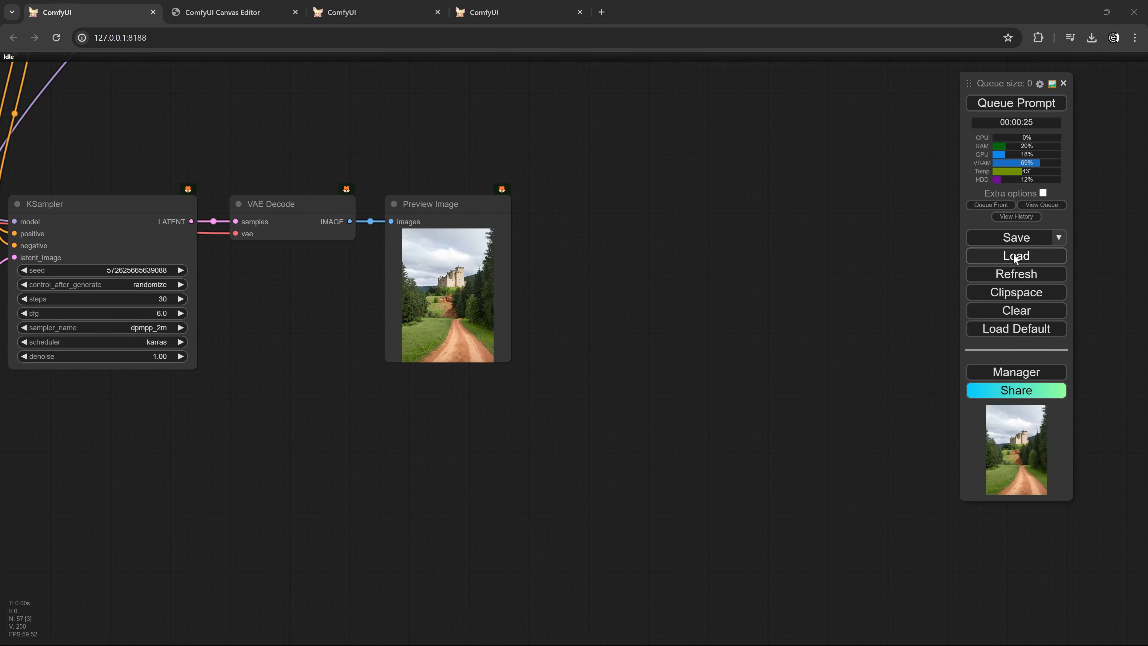
{"action": "scroll", "coordinate": [411, 289], "scroll_direction": "up", "scroll_amount": 8}
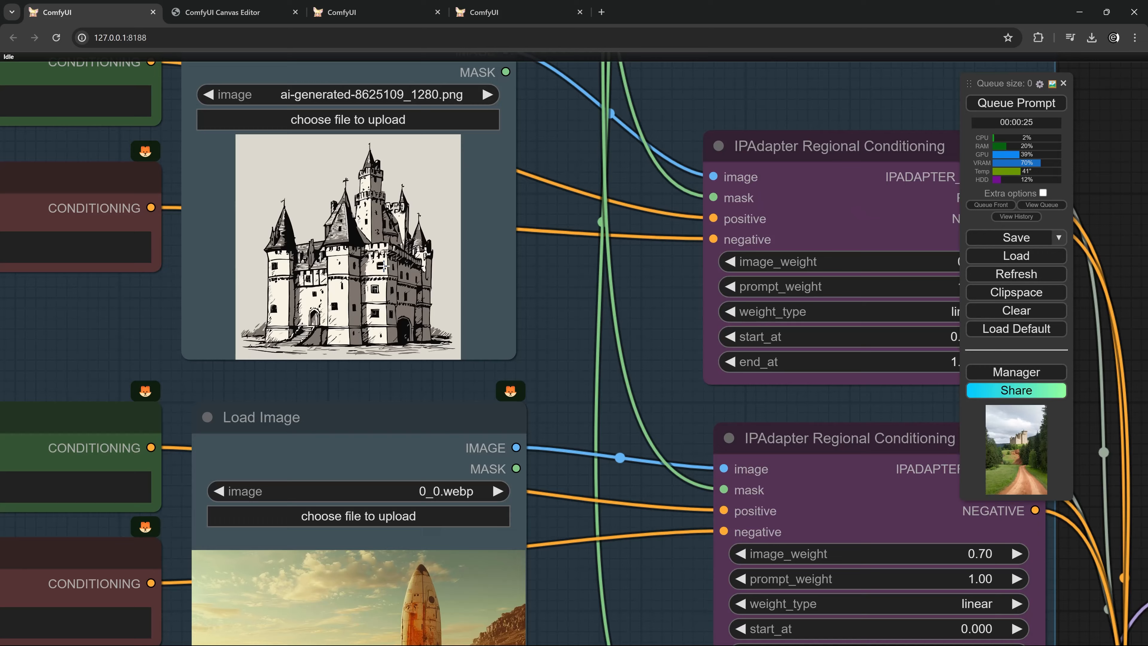
{"action": "left_click_drag", "start_coordinate": [572, 318], "coordinate": [674, 414]}
{"action": "scroll", "coordinate": [473, 293], "scroll_direction": "up", "scroll_amount": 4}
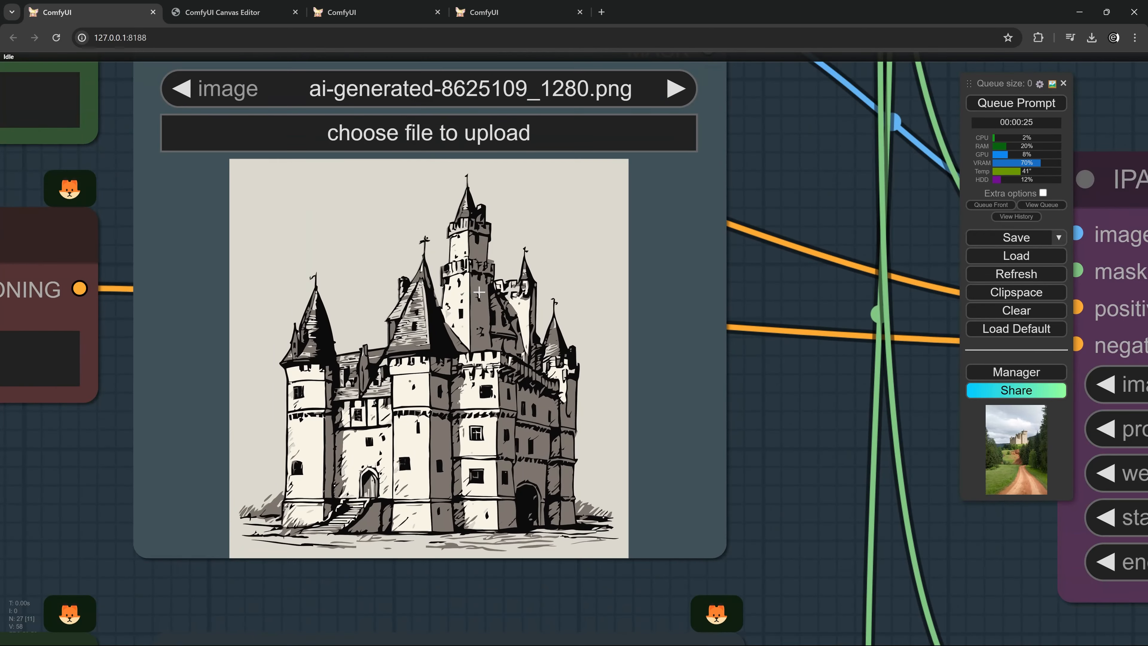
{"action": "scroll", "coordinate": [379, 296], "scroll_direction": "down", "scroll_amount": 8}
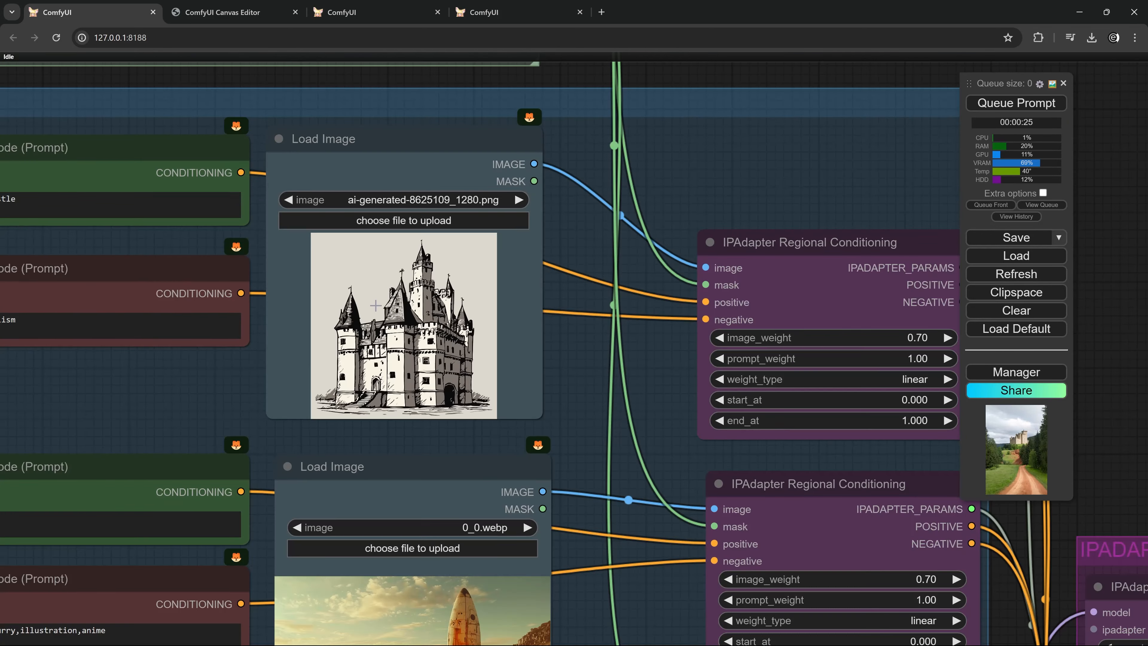
Review the castle region's positive and negative prompts, then the road and background references with their regional conditioning nodes
{"action": "left_click_drag", "start_coordinate": [222, 386], "coordinate": [497, 427]}
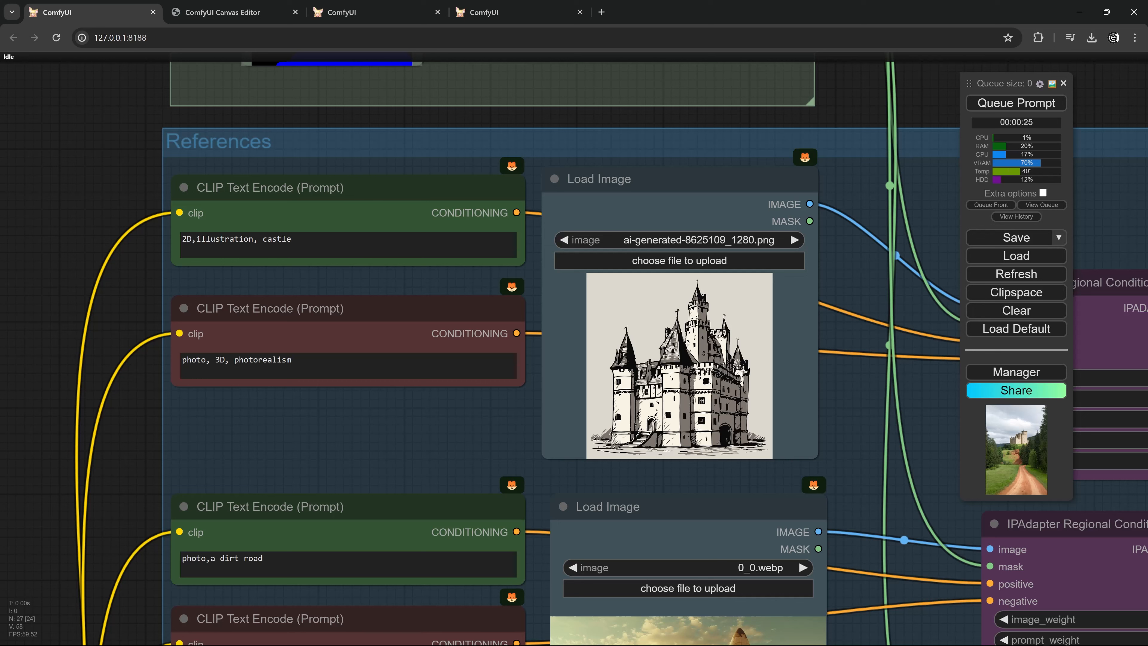
{"action": "left_click_drag", "start_coordinate": [292, 239], "coordinate": [186, 239]}
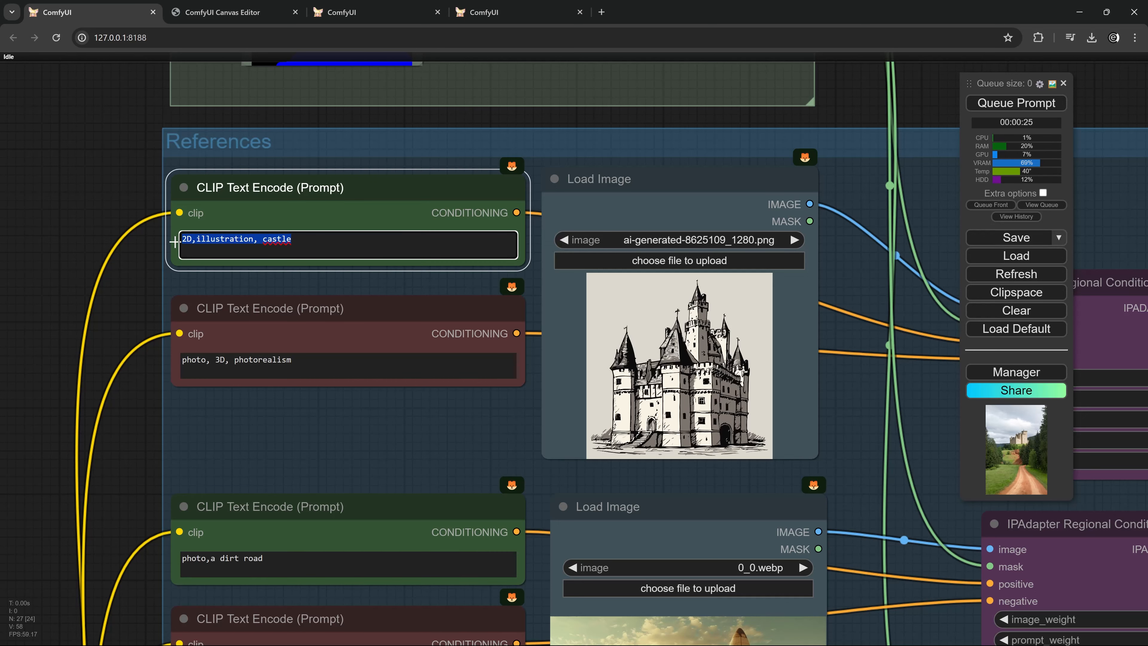
{"action": "left_click", "coordinate": [290, 395]}
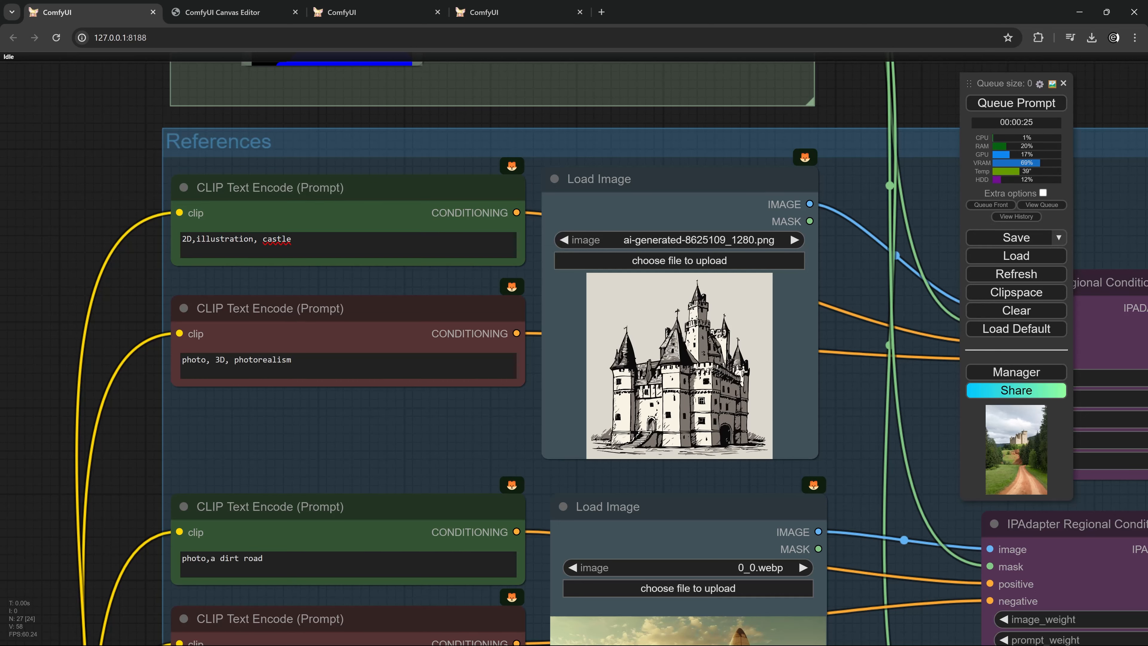
{"action": "left_click_drag", "start_coordinate": [292, 360], "coordinate": [176, 363]}
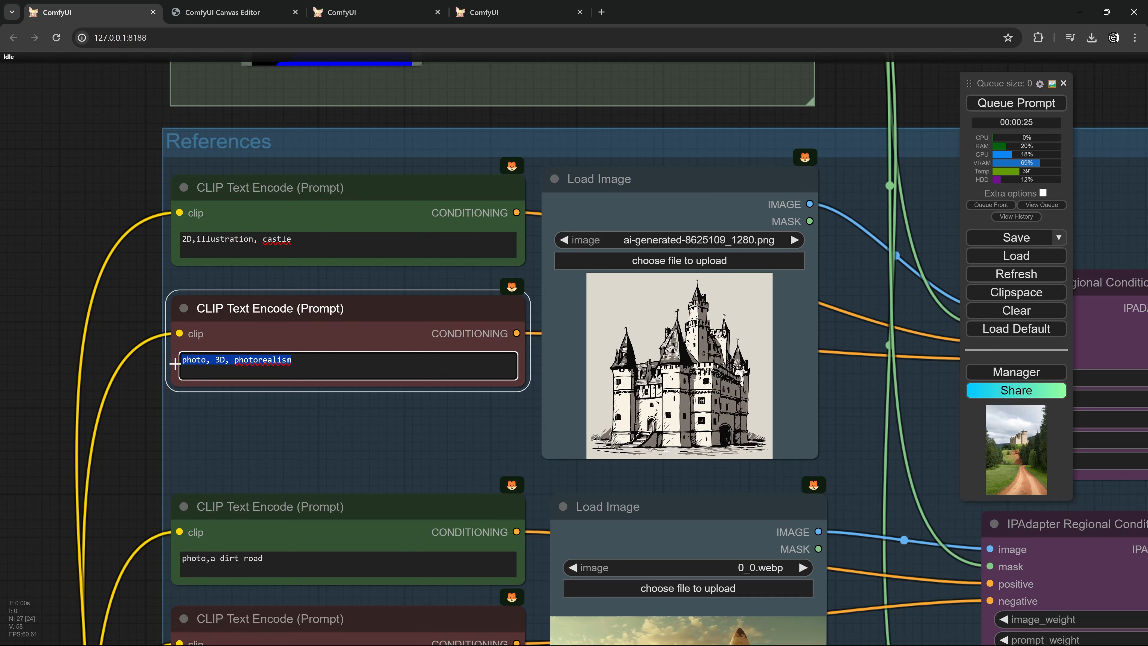
{"action": "left_click", "coordinate": [345, 420]}
{"action": "scroll", "coordinate": [363, 427], "scroll_direction": "down", "scroll_amount": 4}
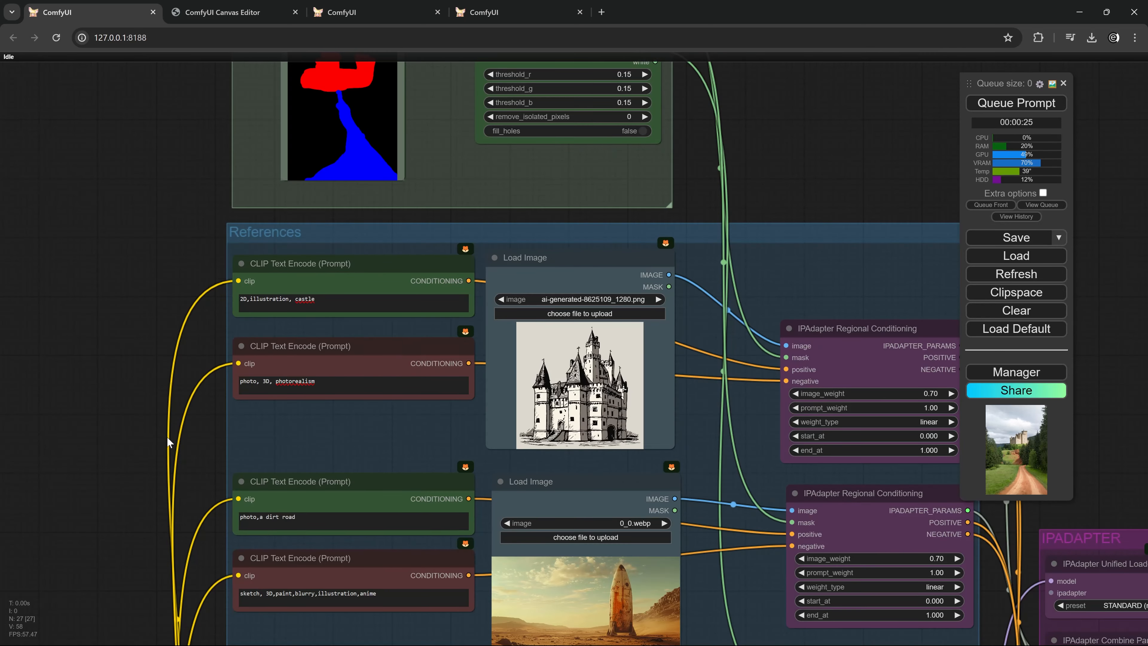
{"action": "left_click_drag", "start_coordinate": [167, 443], "coordinate": [52, 111]}
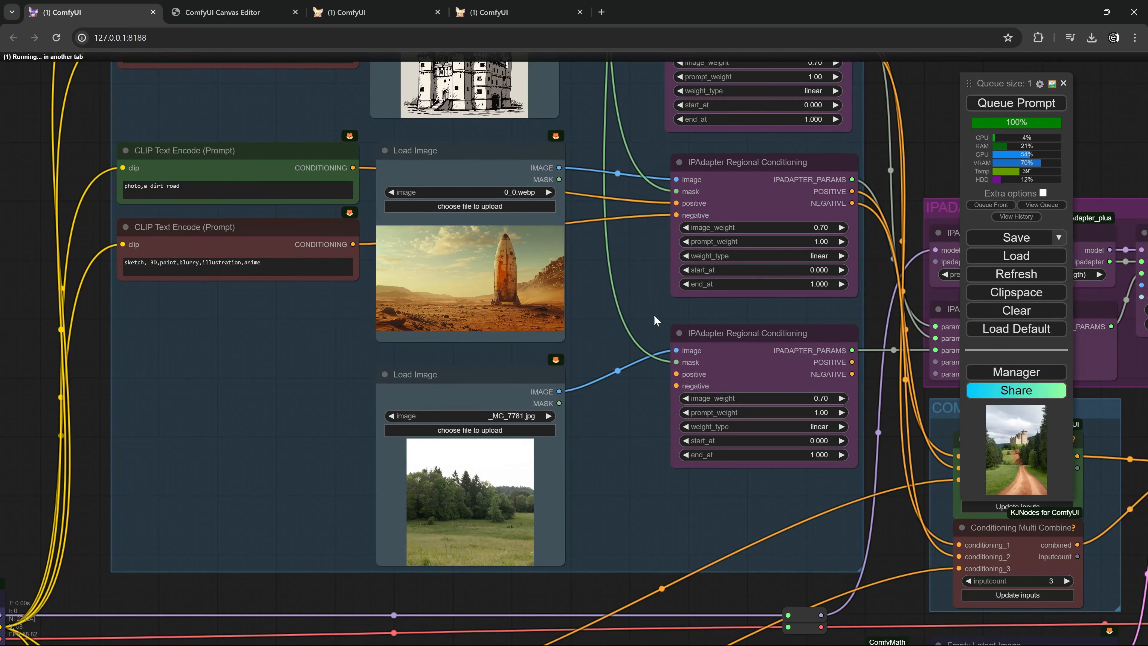
{"action": "scroll", "coordinate": [657, 320], "scroll_direction": "down", "scroll_amount": 3}
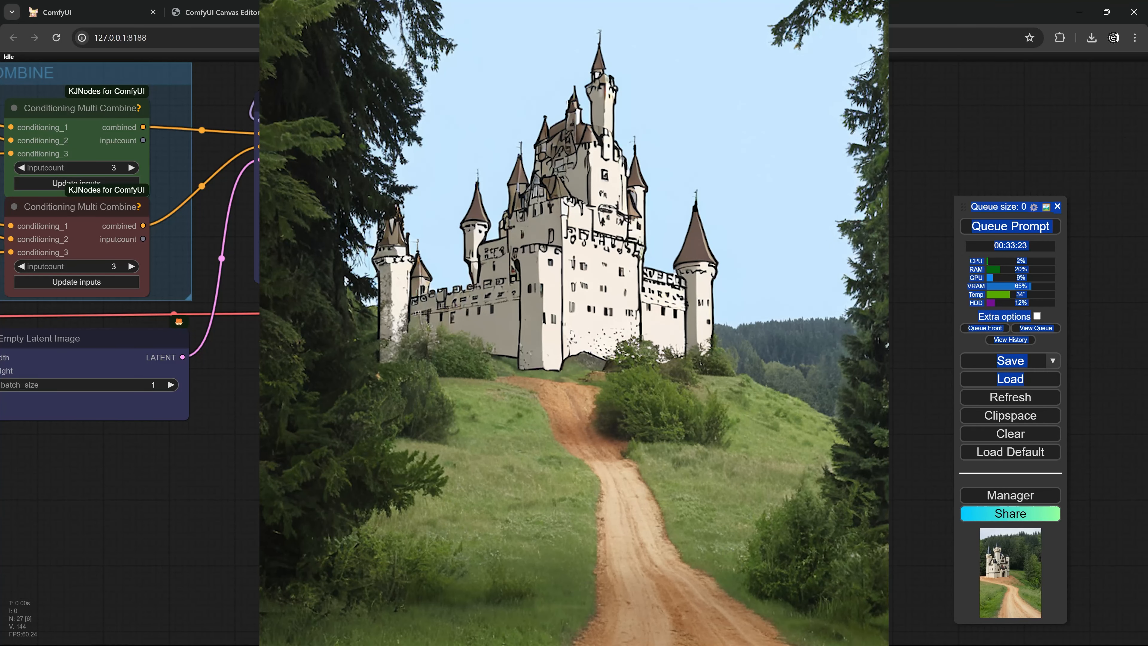
Examine the generated image of the toy-style castle beside the dirt road in the other open workflow
{"action": "scroll", "coordinate": [131, 226], "scroll_direction": "up", "scroll_amount": 5}
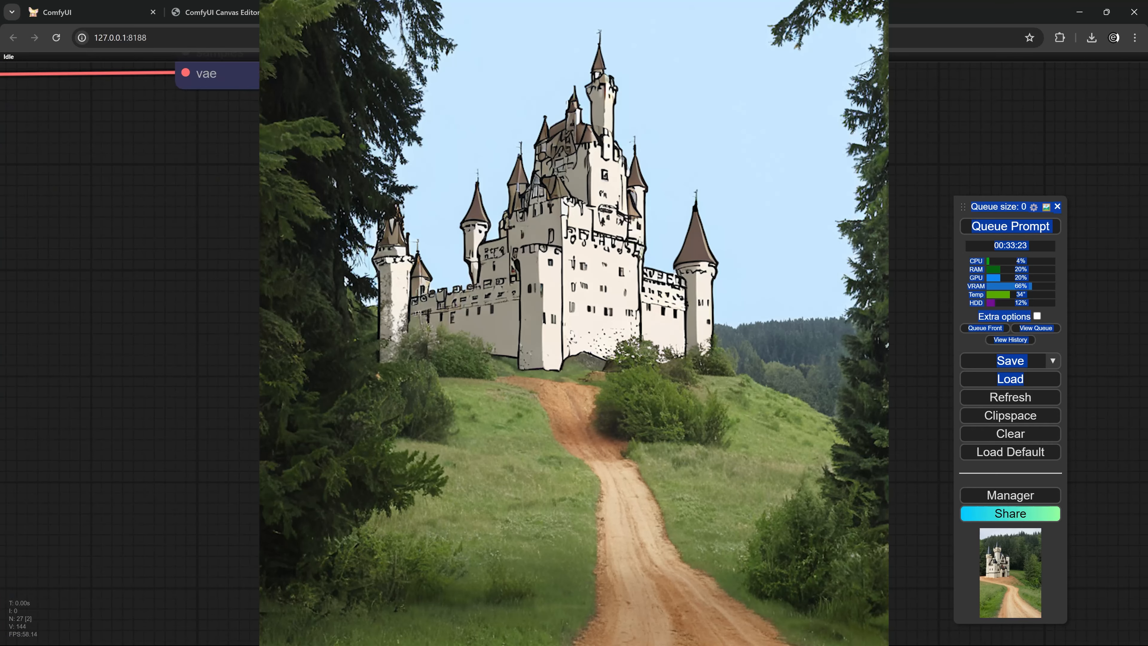
{"action": "scroll", "coordinate": [540, 350], "scroll_direction": "up", "scroll_amount": 6}
{"action": "scroll", "coordinate": [550, 324], "scroll_direction": "down", "scroll_amount": 1}
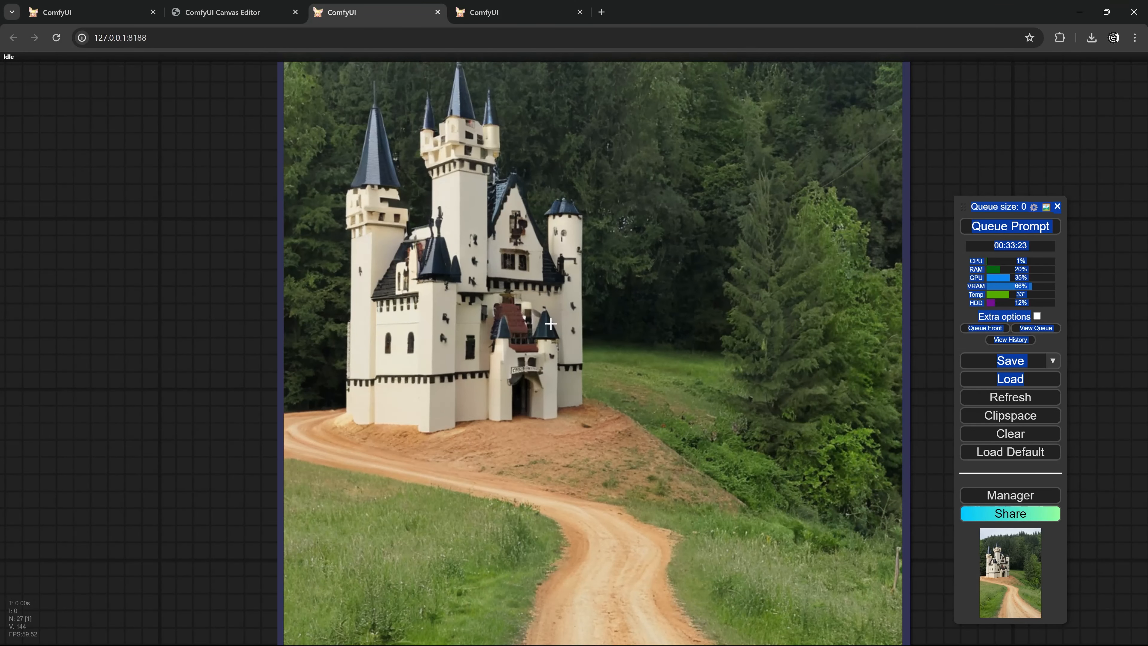
{"action": "scroll", "coordinate": [326, 318], "scroll_direction": "down", "scroll_amount": 1}
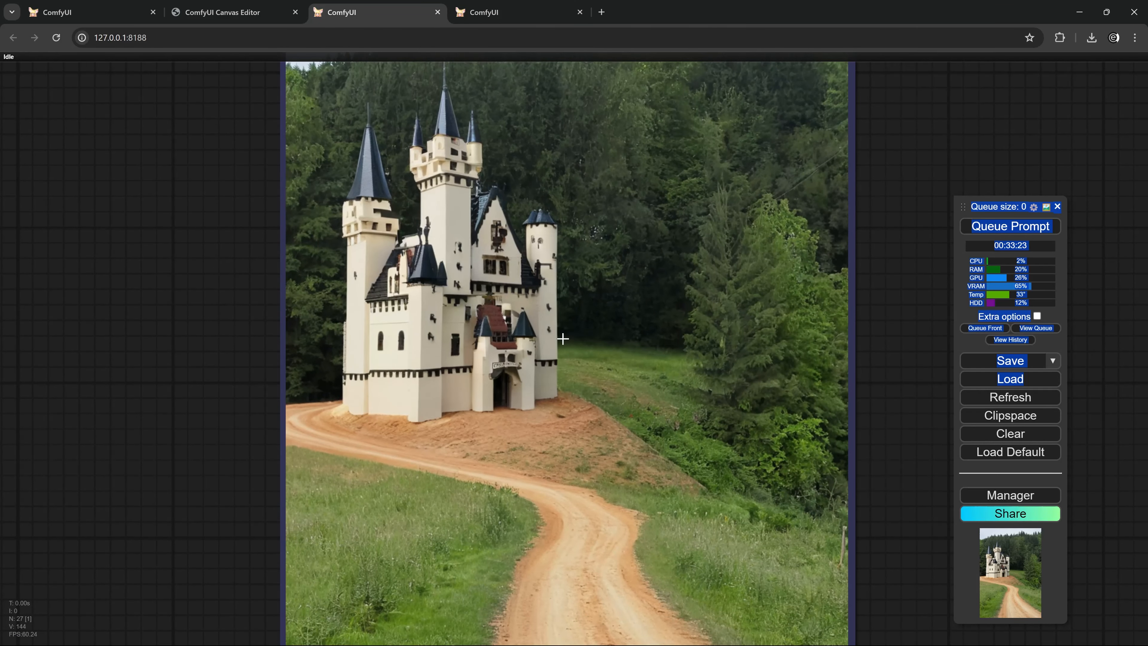
{"action": "scroll", "coordinate": [587, 411], "scroll_direction": "down", "scroll_amount": 1}
{"action": "scroll", "coordinate": [602, 393], "scroll_direction": "down", "scroll_amount": 9}
Trace the graph back to the Lego castle reference, ComfyUI_00104_.png, and read the prompts feeding its region
{"action": "left_click_drag", "start_coordinate": [356, 382], "coordinate": [838, 577]}
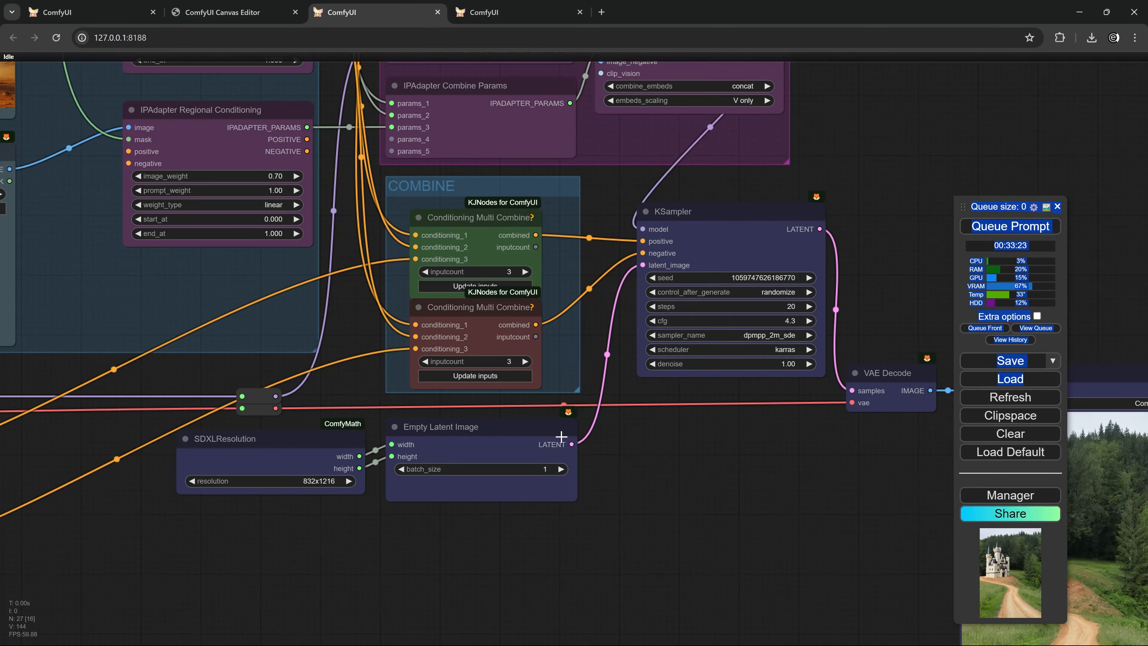
{"action": "scroll", "coordinate": [673, 463], "scroll_direction": "down", "scroll_amount": 8}
{"action": "scroll", "coordinate": [303, 163], "scroll_direction": "up", "scroll_amount": 10}
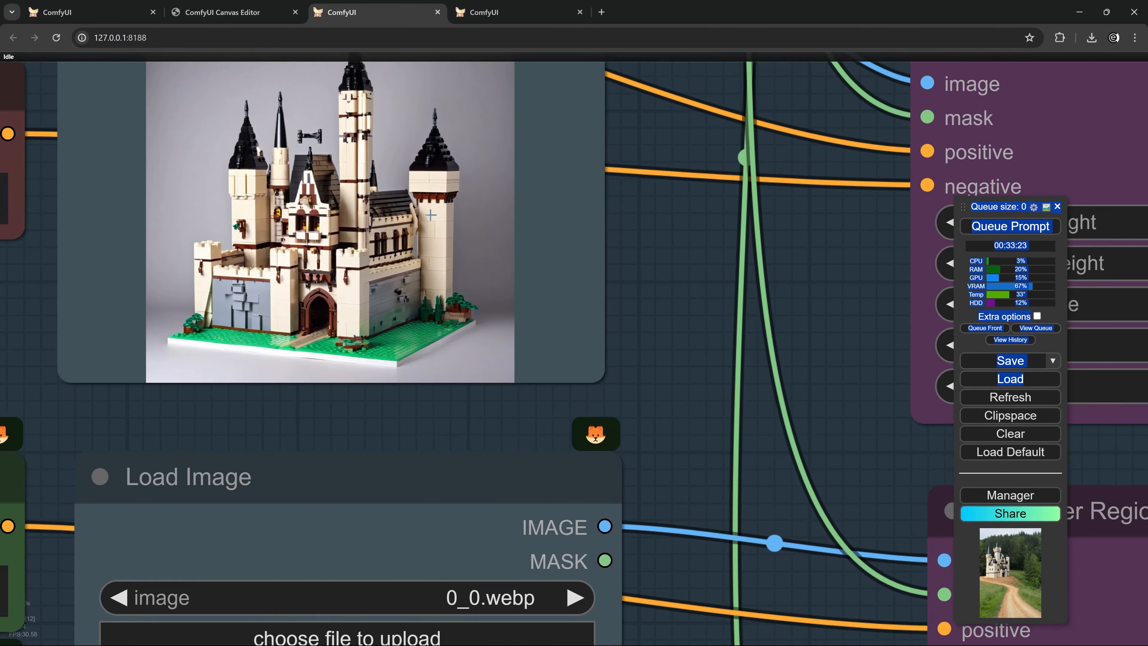
{"action": "left_click_drag", "start_coordinate": [376, 141], "coordinate": [460, 258]}
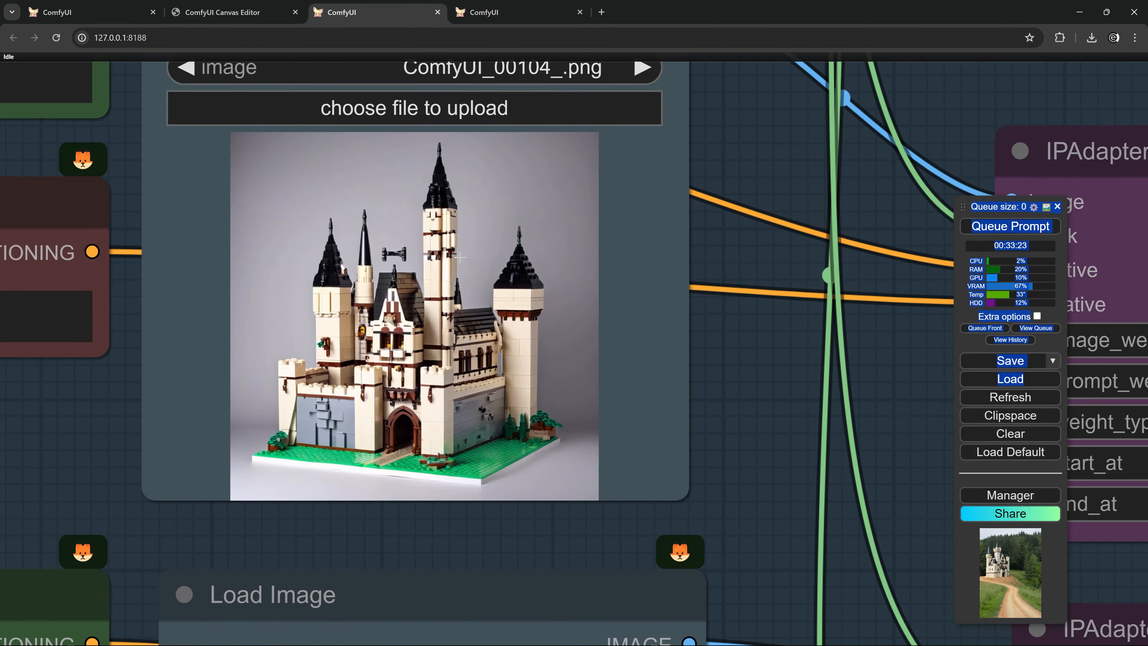
{"action": "scroll", "coordinate": [470, 260], "scroll_direction": "down", "scroll_amount": 3}
{"action": "left_click_drag", "start_coordinate": [163, 380], "coordinate": [573, 528]}
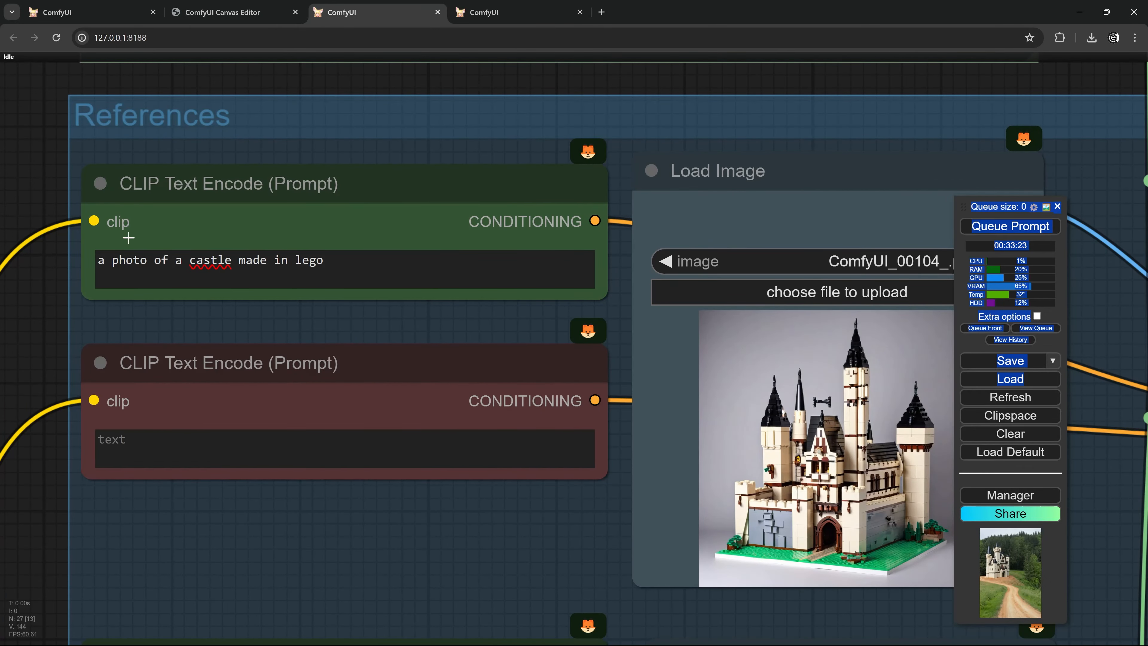
{"action": "scroll", "coordinate": [41, 207], "scroll_direction": "down", "scroll_amount": 14}
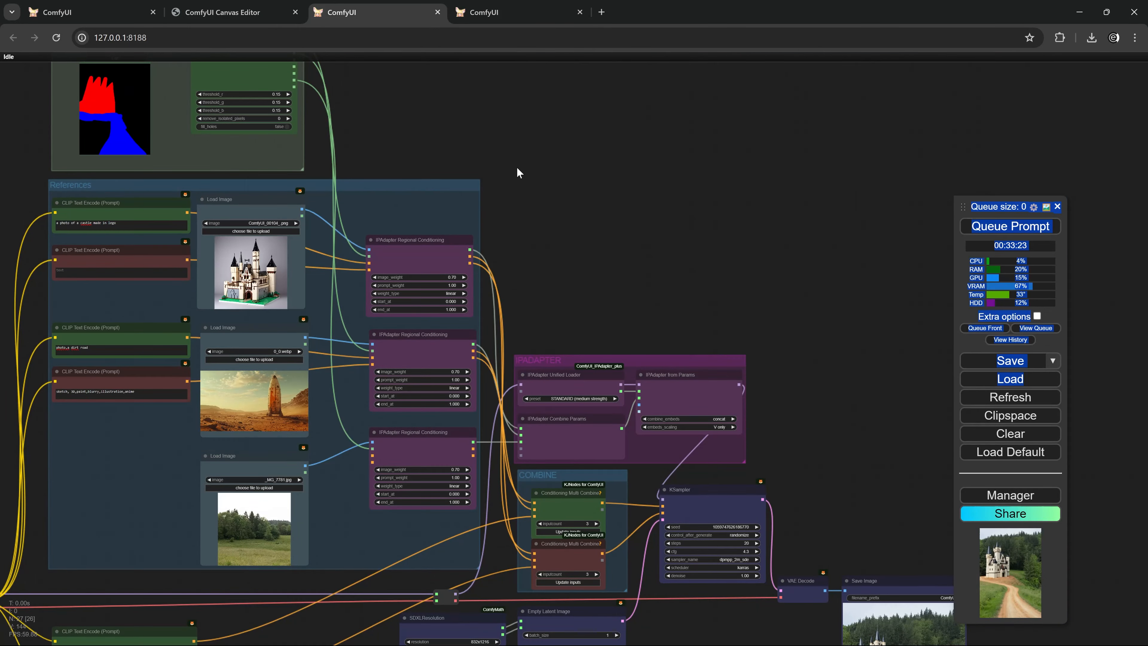
{"action": "left_click_drag", "start_coordinate": [598, 169], "coordinate": [657, 174]}
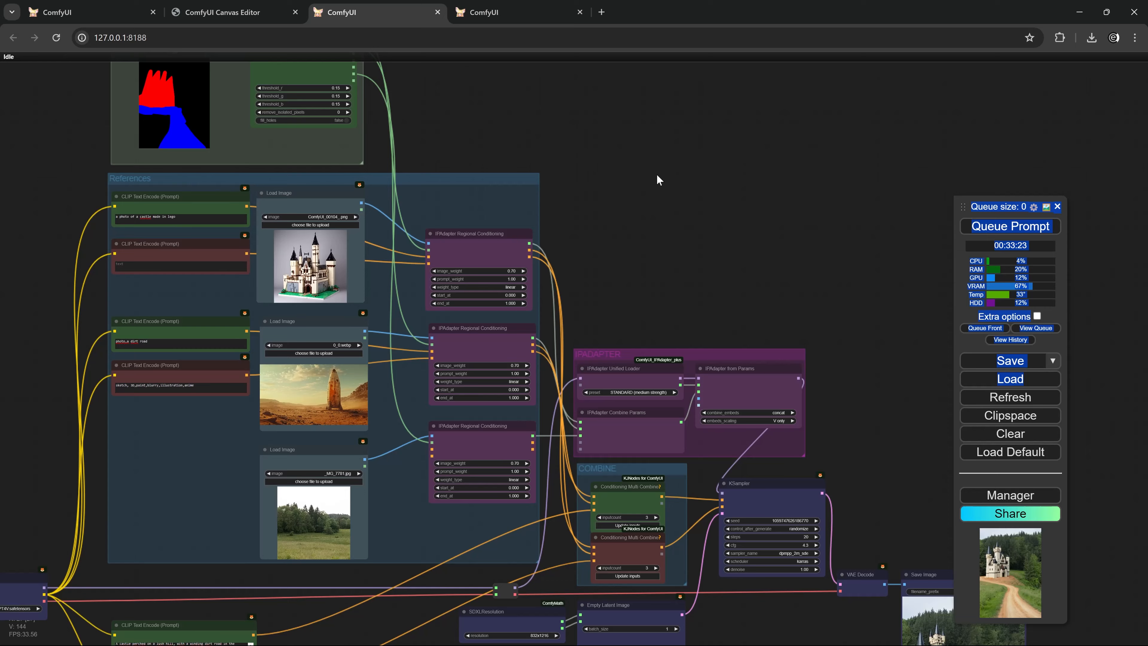
{"action": "scroll", "coordinate": [632, 238], "scroll_direction": "up", "scroll_amount": 3}
{"action": "scroll", "coordinate": [647, 254], "scroll_direction": "up", "scroll_amount": 1}
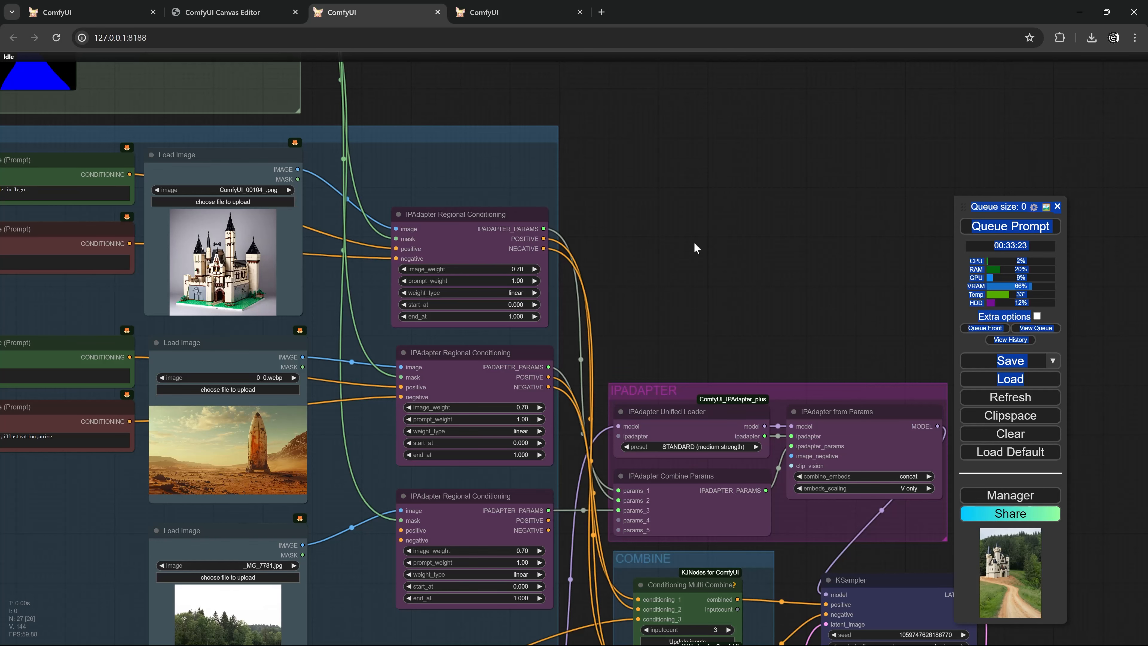
{"action": "scroll", "coordinate": [695, 248], "scroll_direction": "down", "scroll_amount": 2}
{"action": "scroll", "coordinate": [696, 248], "scroll_direction": "down", "scroll_amount": 1}
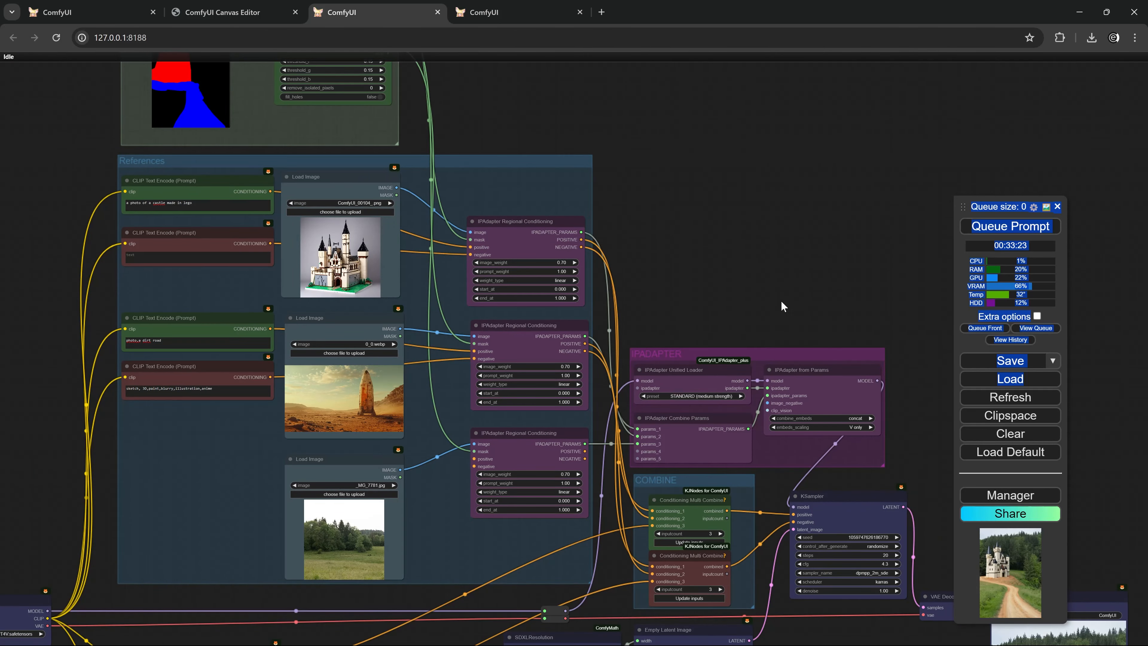
{"action": "left_click_drag", "start_coordinate": [778, 296], "coordinate": [732, 230]}
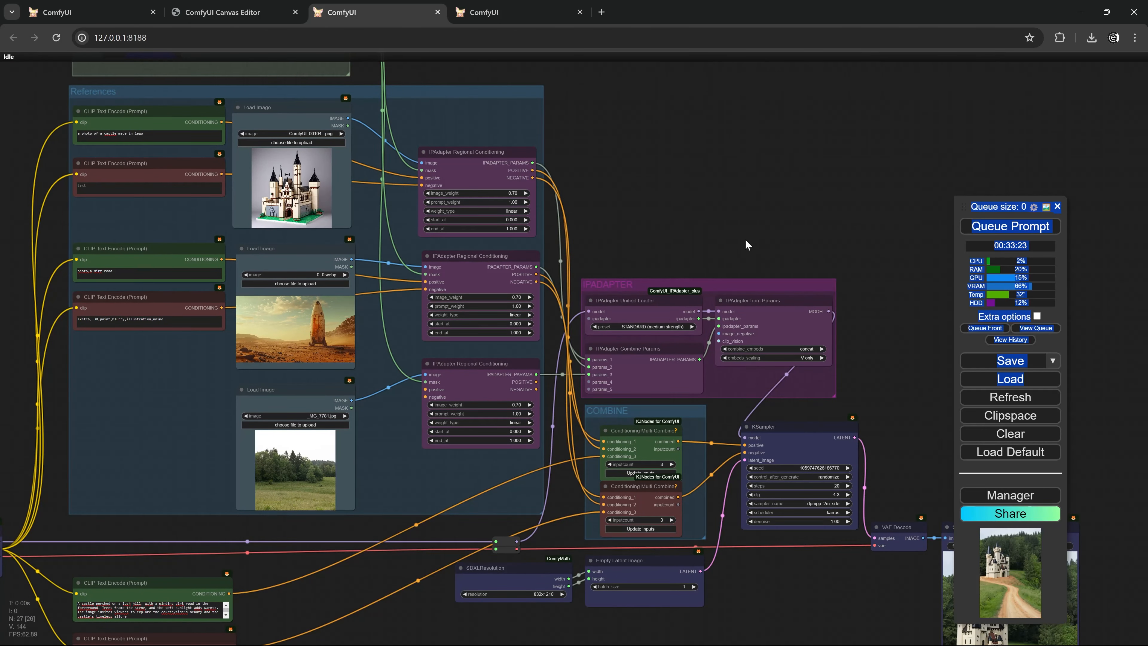